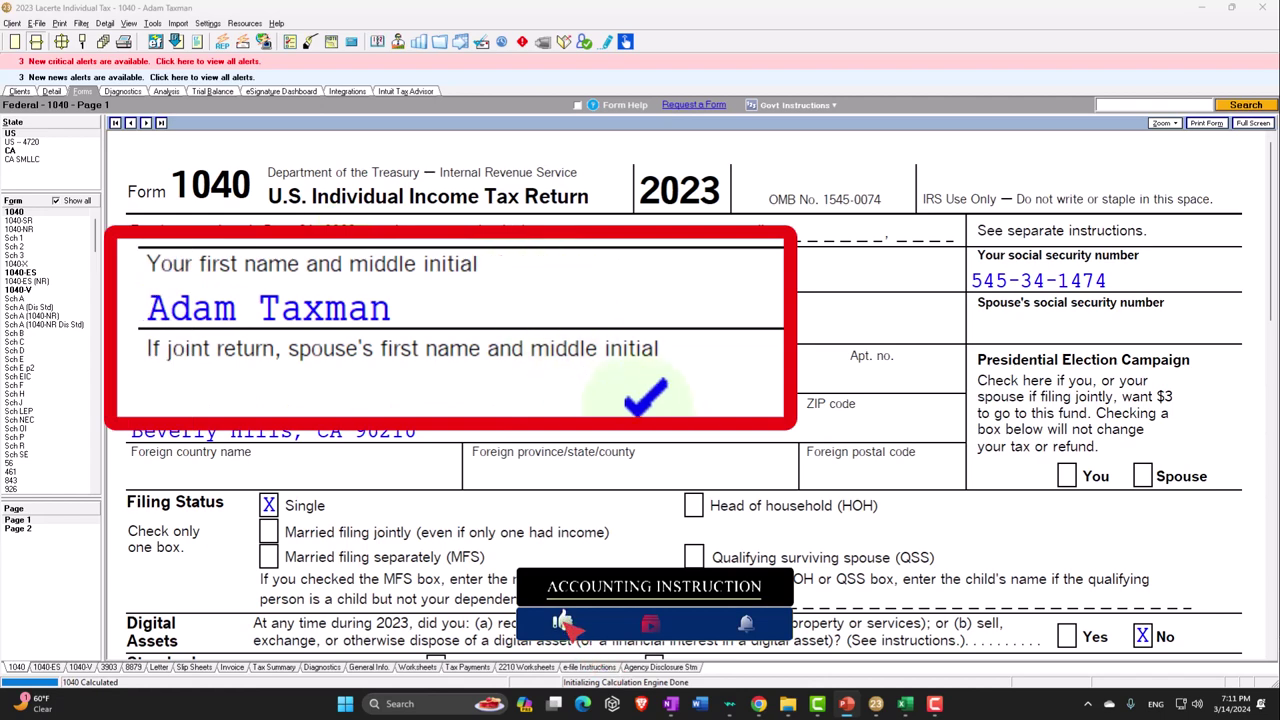
Review page 1 of Form 1040 from the taxpayer details and filing status down to the taxable income line.
{"action": "scroll", "coordinate": [690, 395], "scroll_direction": "down", "scroll_amount": 2}
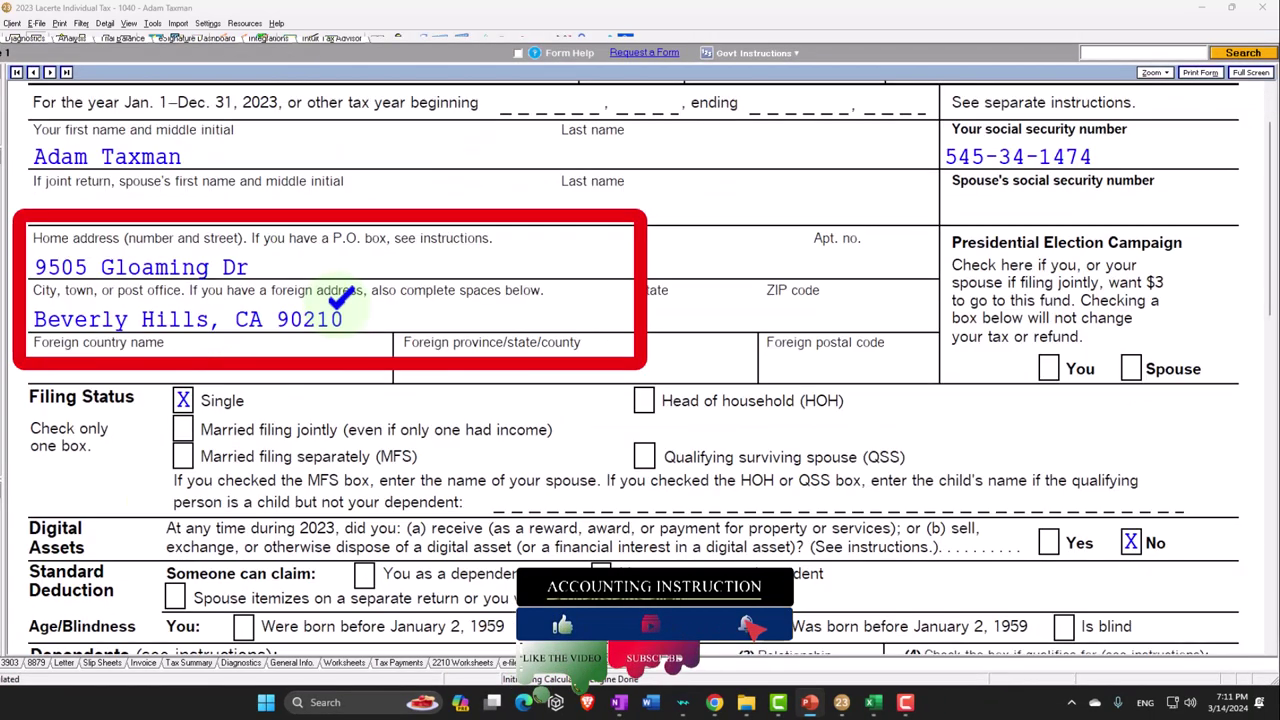
{"action": "scroll", "coordinate": [340, 316], "scroll_direction": "down", "scroll_amount": 2}
{"action": "scroll", "coordinate": [340, 316], "scroll_direction": "down", "scroll_amount": 2}
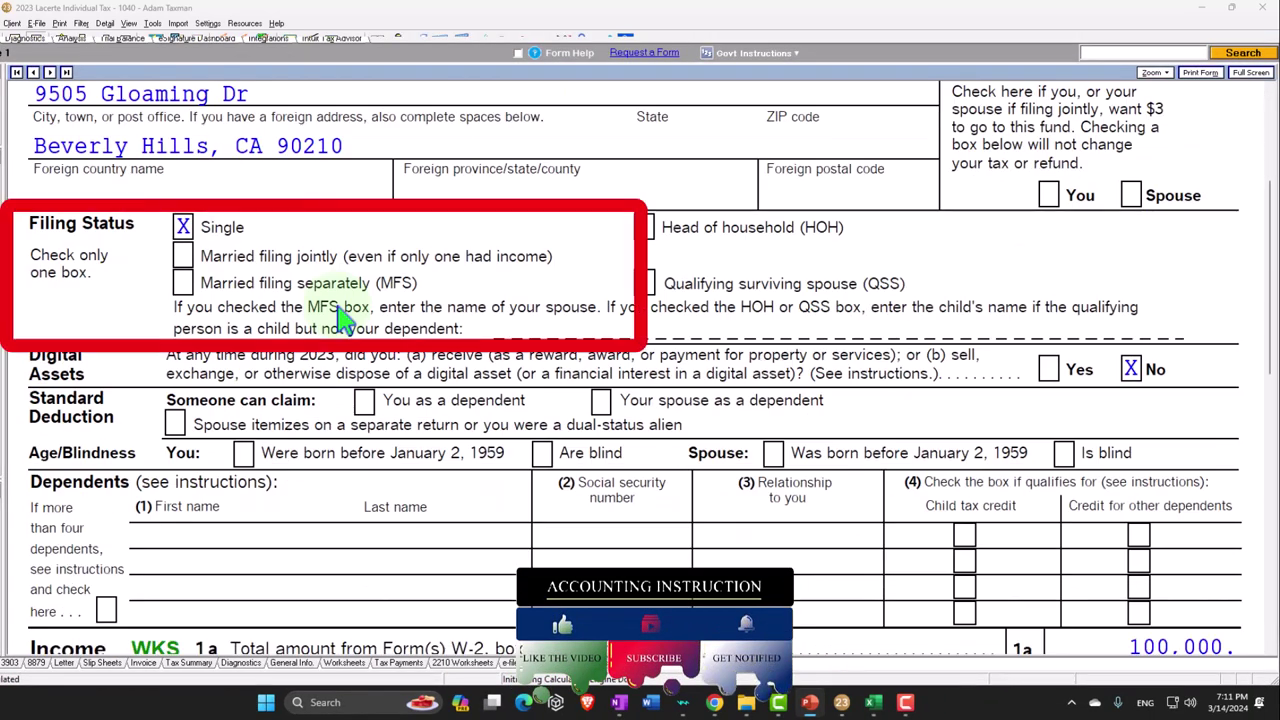
{"action": "scroll", "coordinate": [340, 316], "scroll_direction": "down", "scroll_amount": 6}
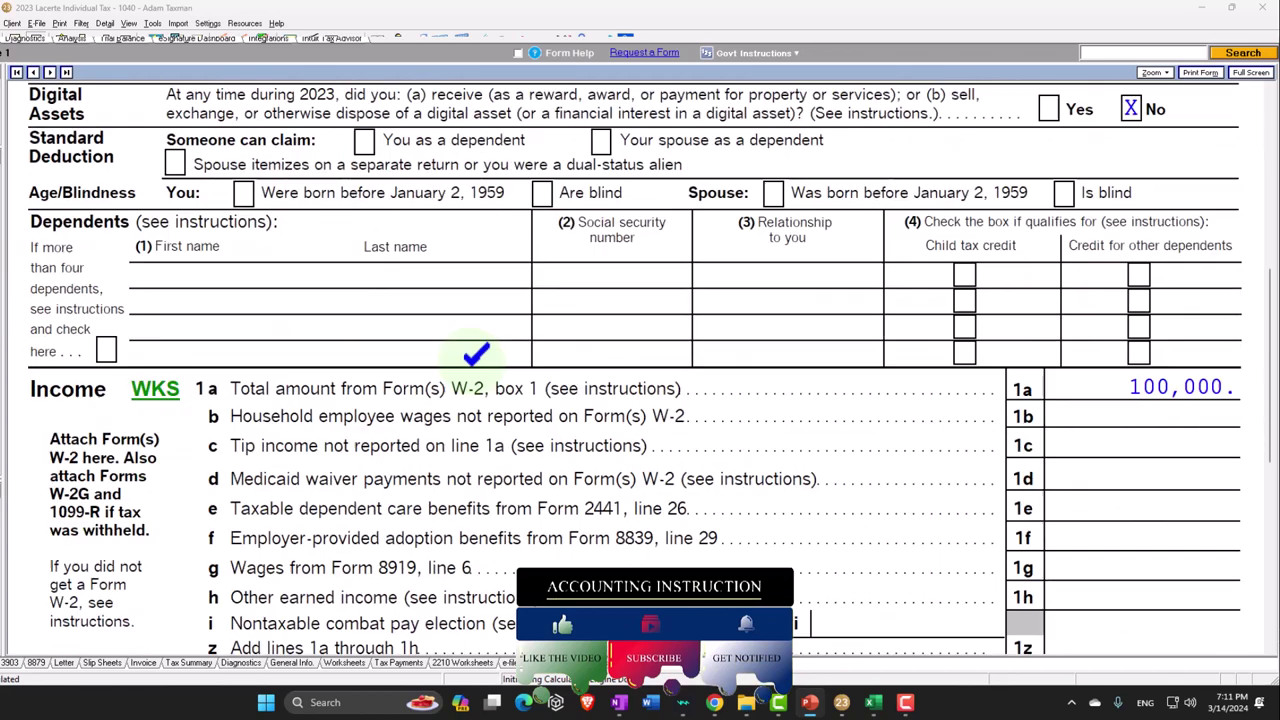
{"action": "scroll", "coordinate": [476, 353], "scroll_direction": "down", "scroll_amount": 4}
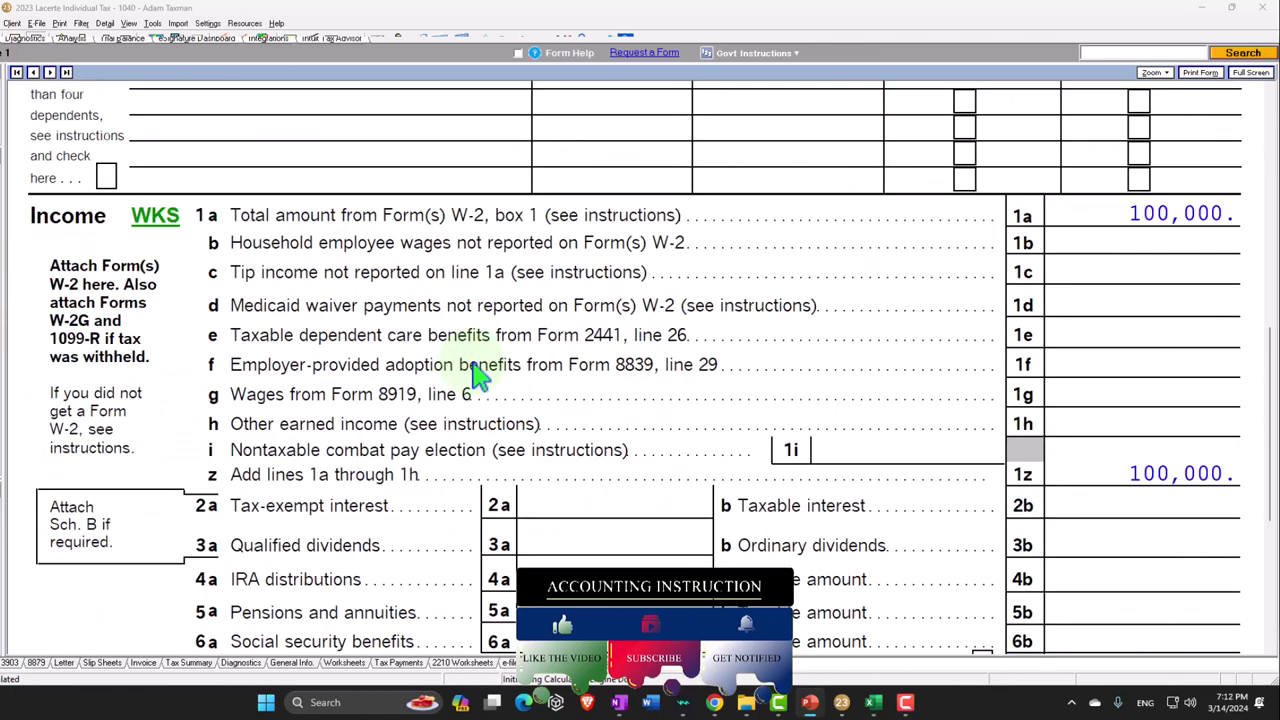
{"action": "scroll", "coordinate": [1050, 300], "scroll_direction": "down", "scroll_amount": 6}
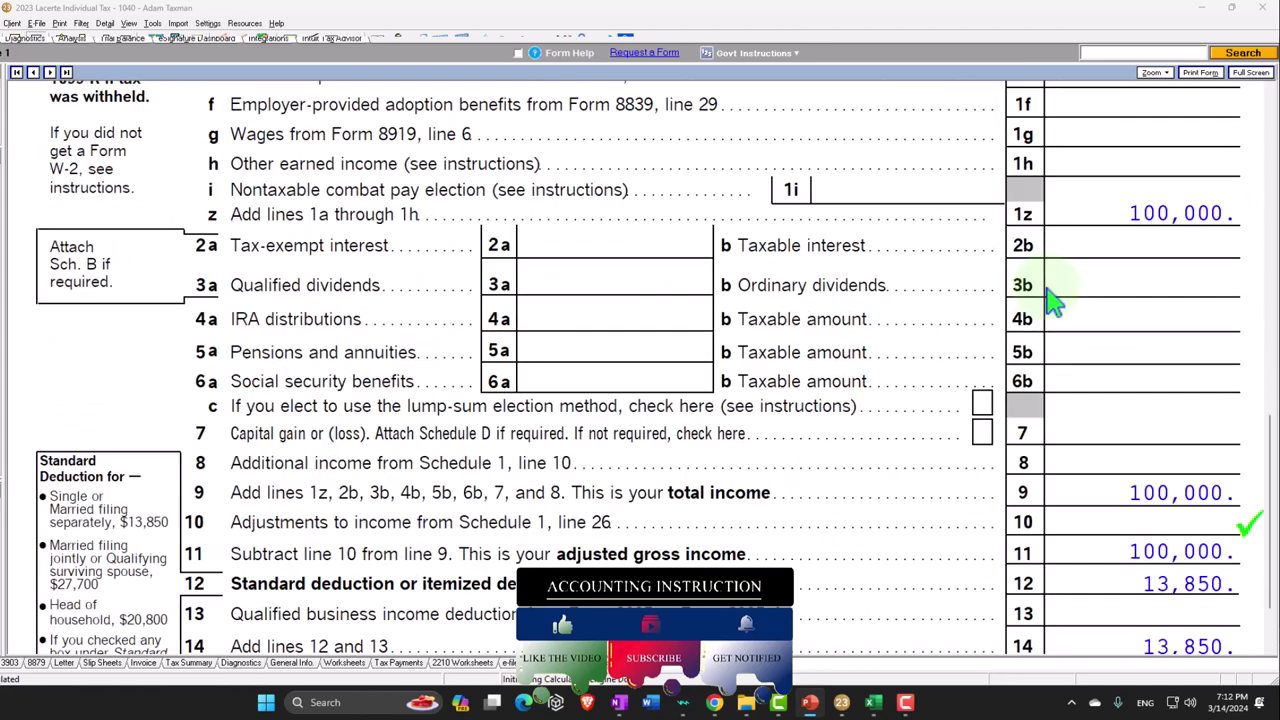
{"action": "scroll", "coordinate": [1050, 300], "scroll_direction": "down", "scroll_amount": 2}
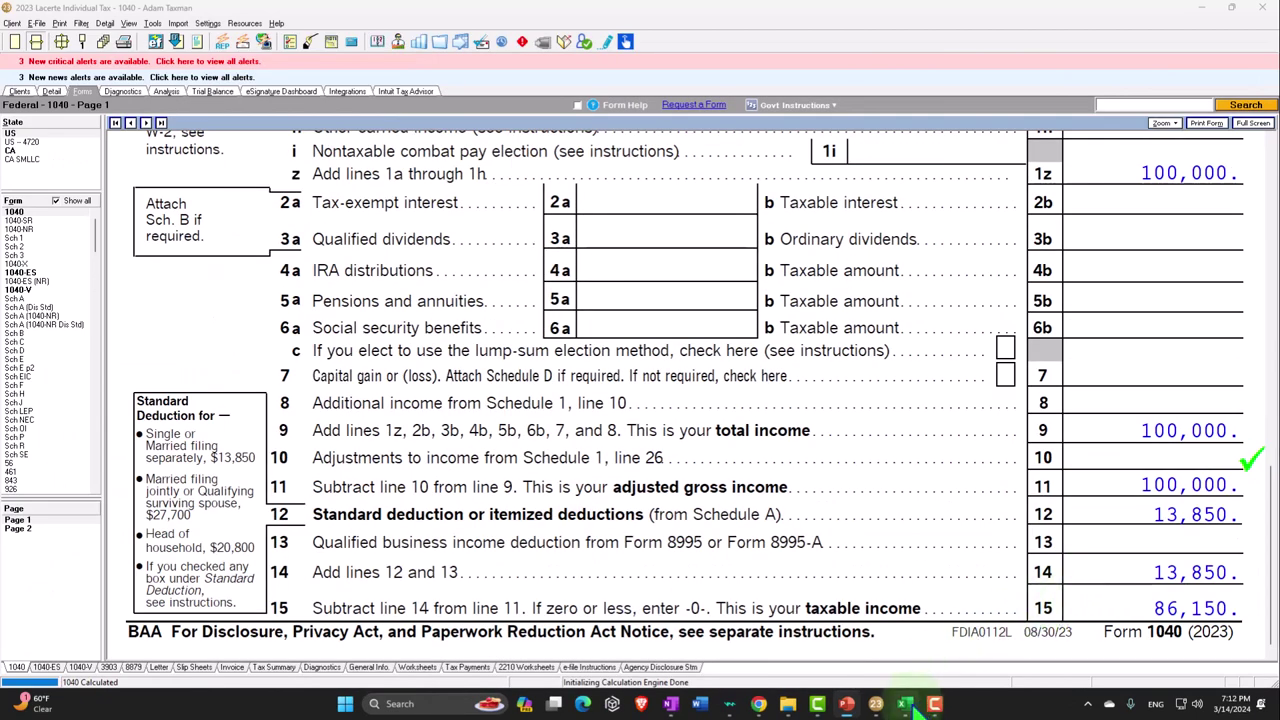
Switch to the Excel worksheet and examine the income, standard deduction and taxable income cells in the Tax Formula 2023 table.
{"action": "left_click", "coordinate": [906, 704]}
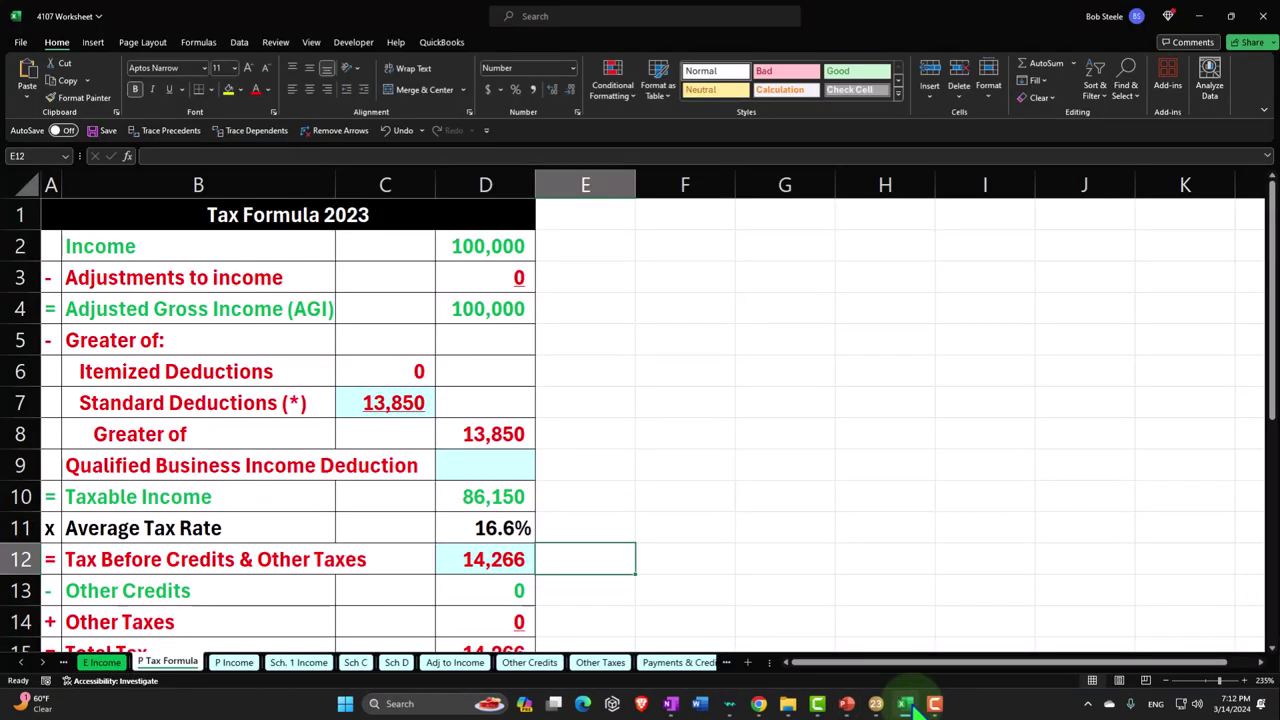
{"action": "left_click", "coordinate": [514, 246]}
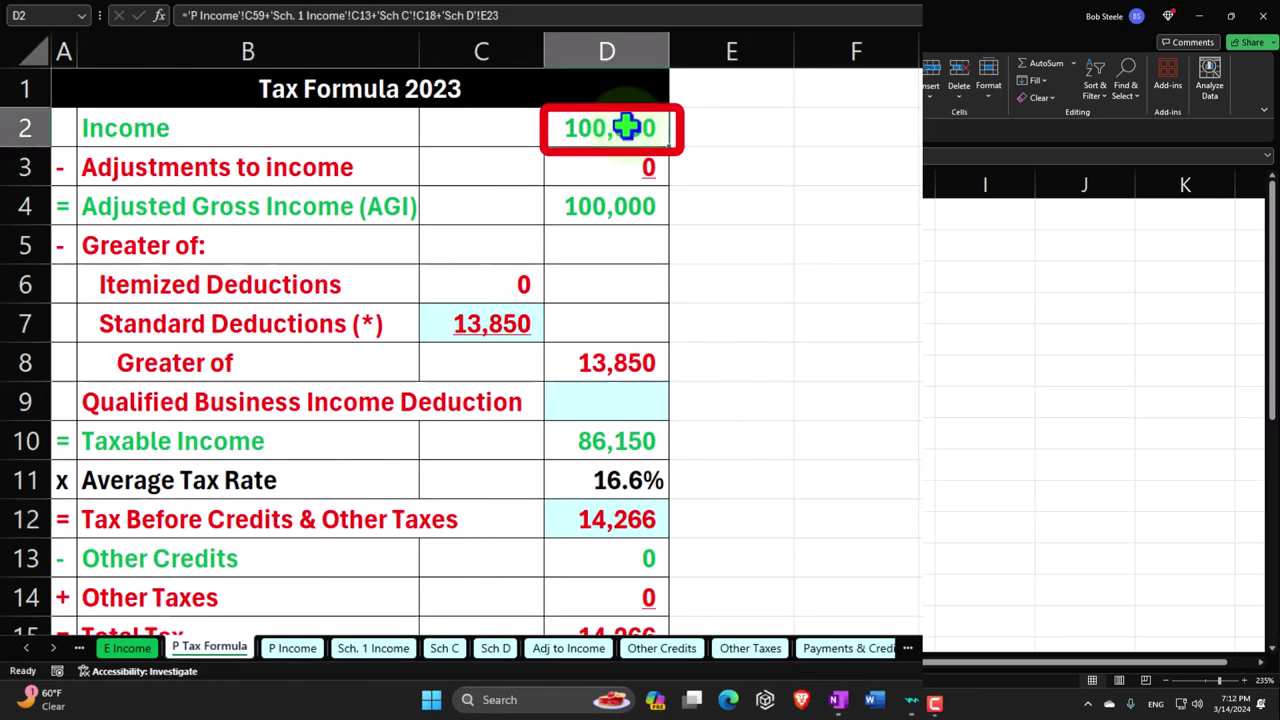
{"action": "left_click", "coordinate": [474, 326]}
{"action": "left_click", "coordinate": [617, 438]}
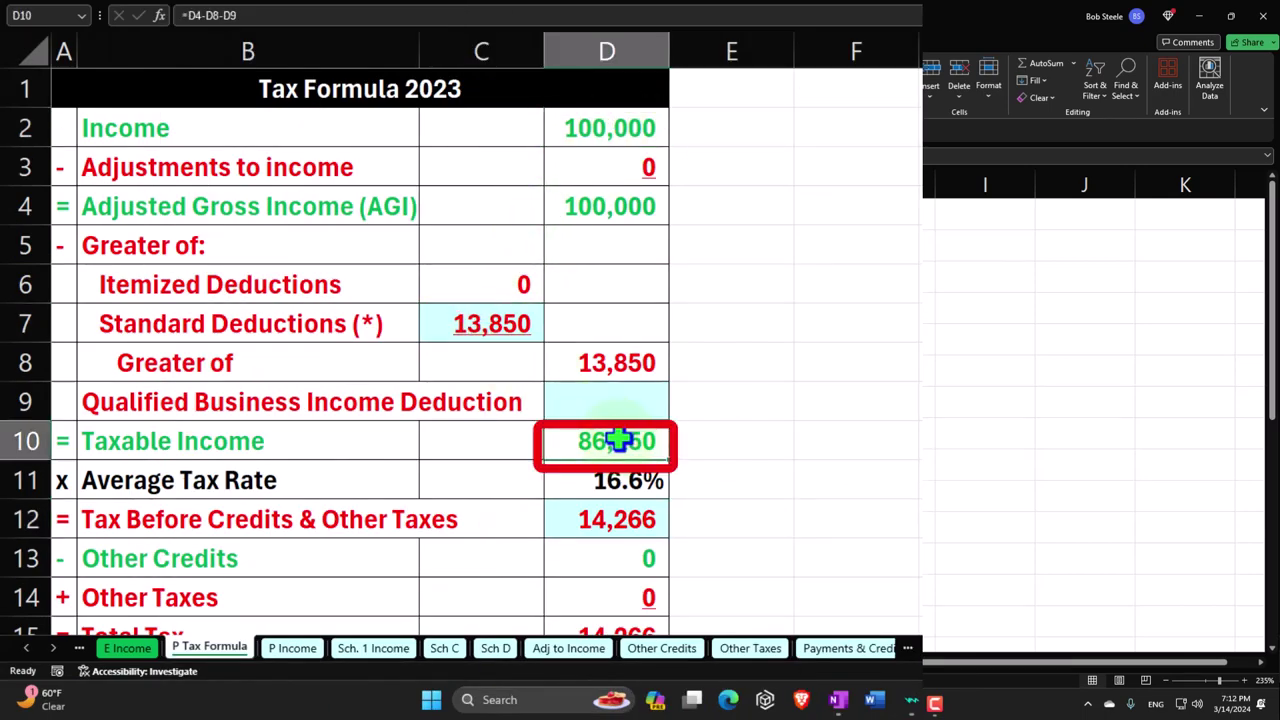
{"action": "left_click", "coordinate": [740, 514]}
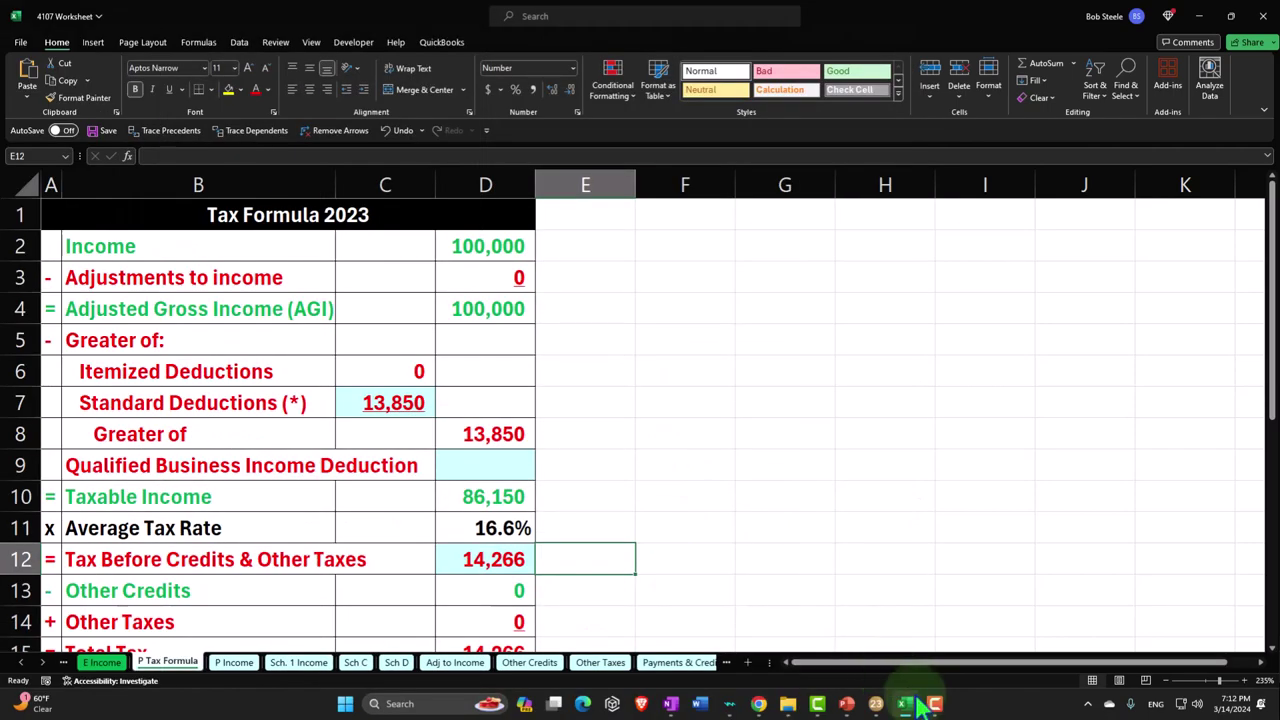
Switch back to the Lacerte tax return and review the tax on Form 1040 page 2 and the income lines on page 1.
{"action": "left_click", "coordinate": [876, 704]}
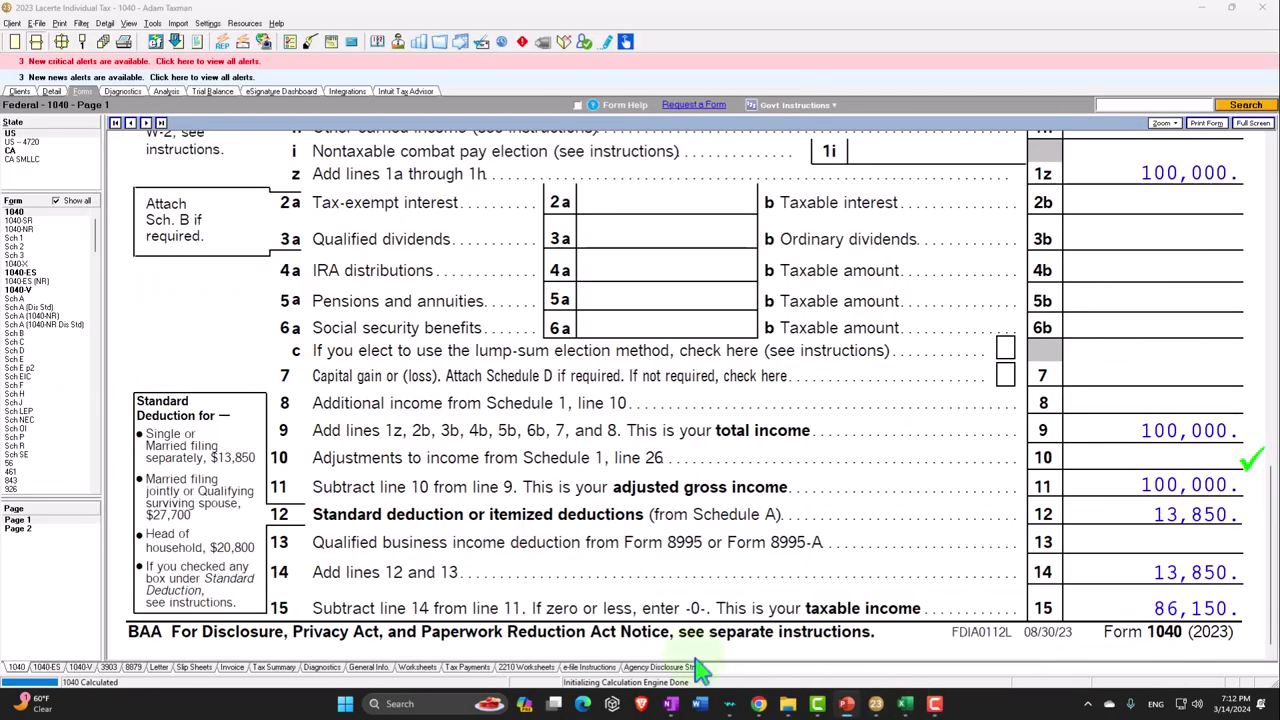
{"action": "left_click", "coordinate": [45, 530]}
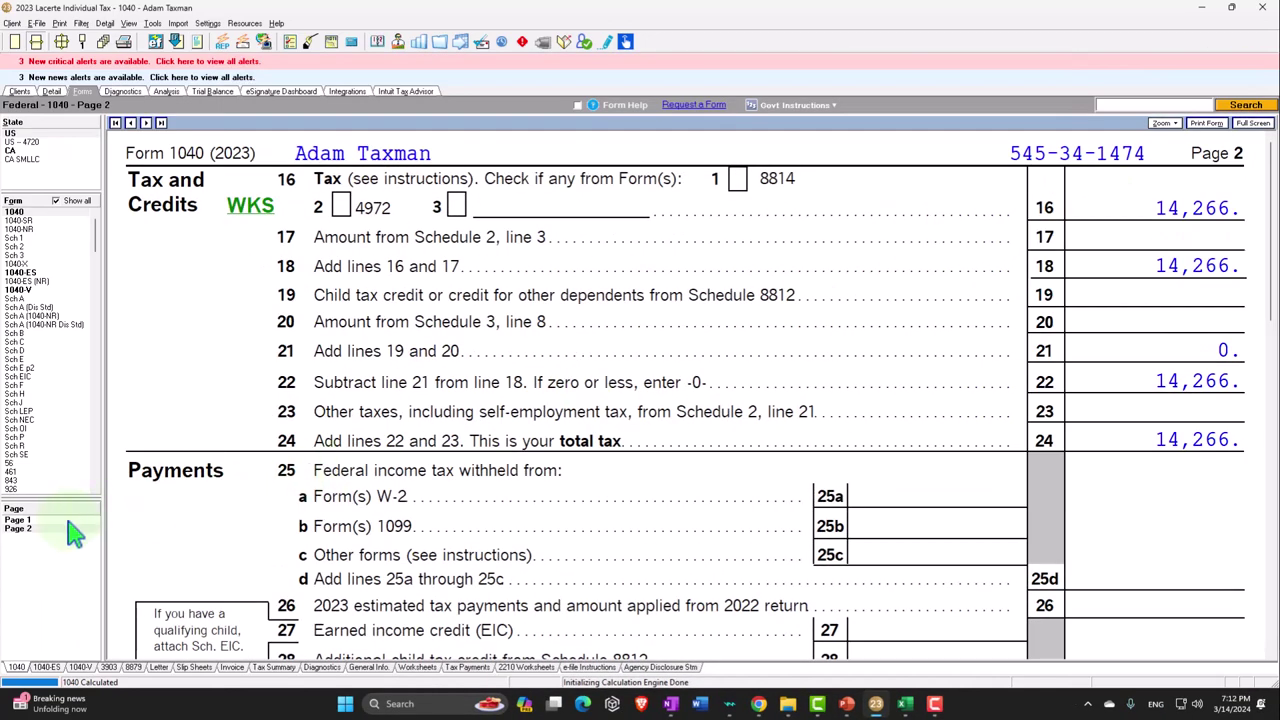
{"action": "left_click", "coordinate": [68, 521]}
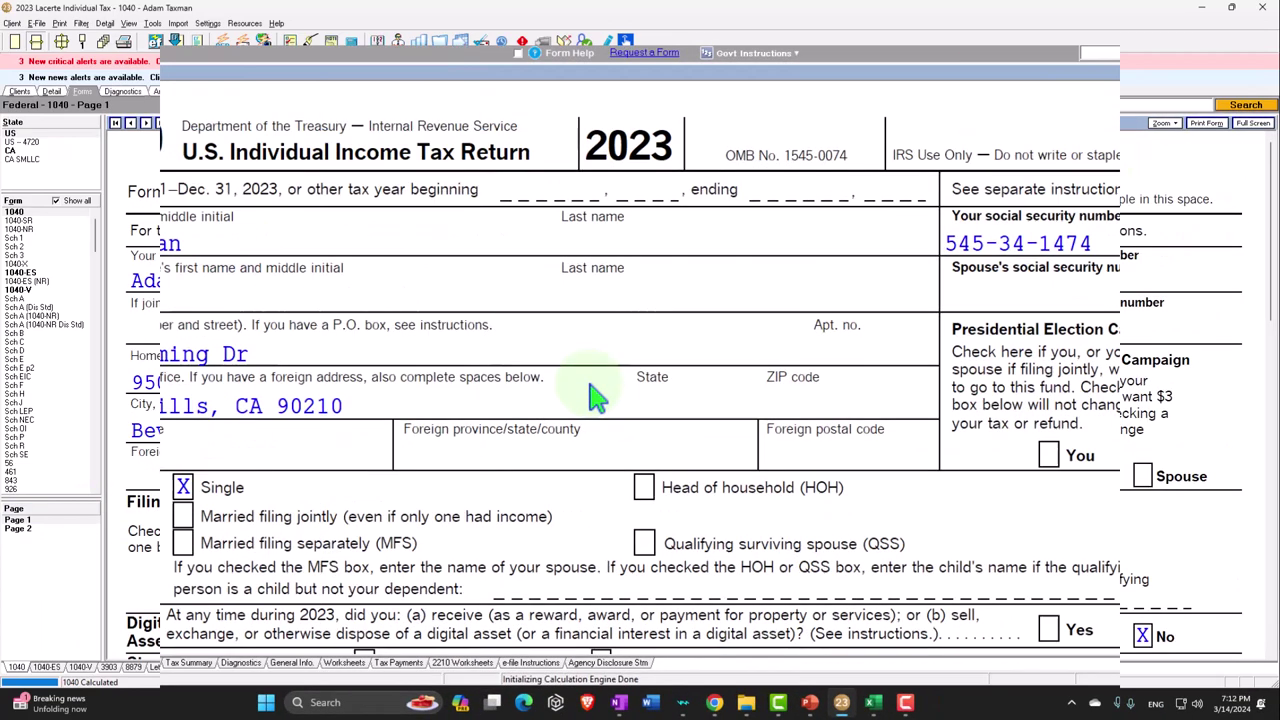
{"action": "scroll", "coordinate": [640, 405], "scroll_direction": "down", "scroll_amount": 6}
{"action": "scroll", "coordinate": [591, 393], "scroll_direction": "down", "scroll_amount": 5}
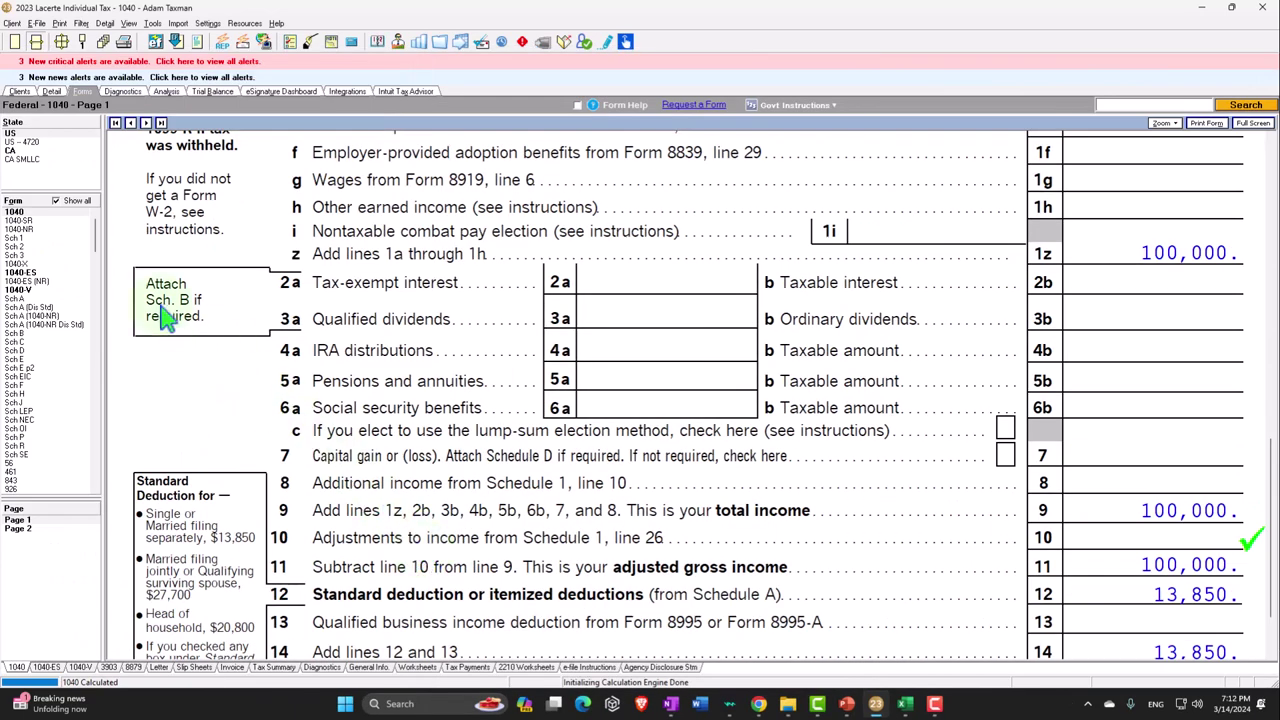
Open Schedule 1 and examine the Part II adjustments to income on page 2 down to the student loan interest deduction line.
{"action": "left_click", "coordinate": [30, 229]}
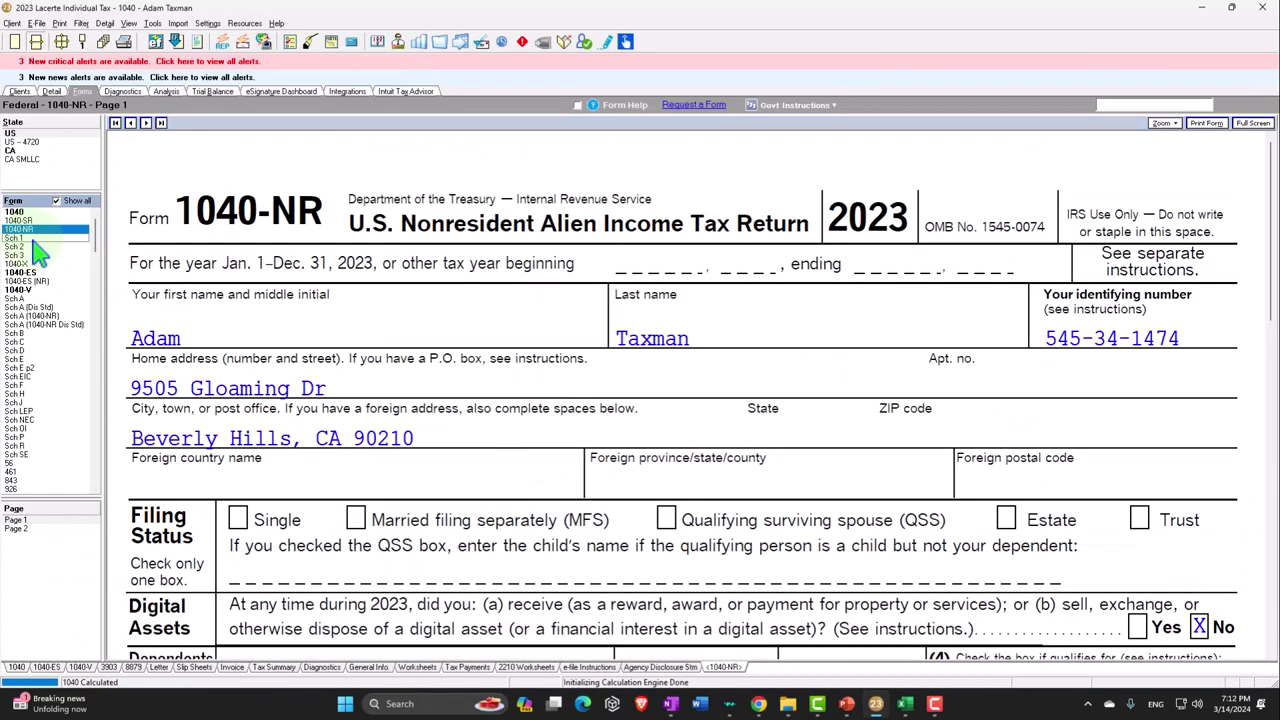
{"action": "left_click", "coordinate": [30, 238]}
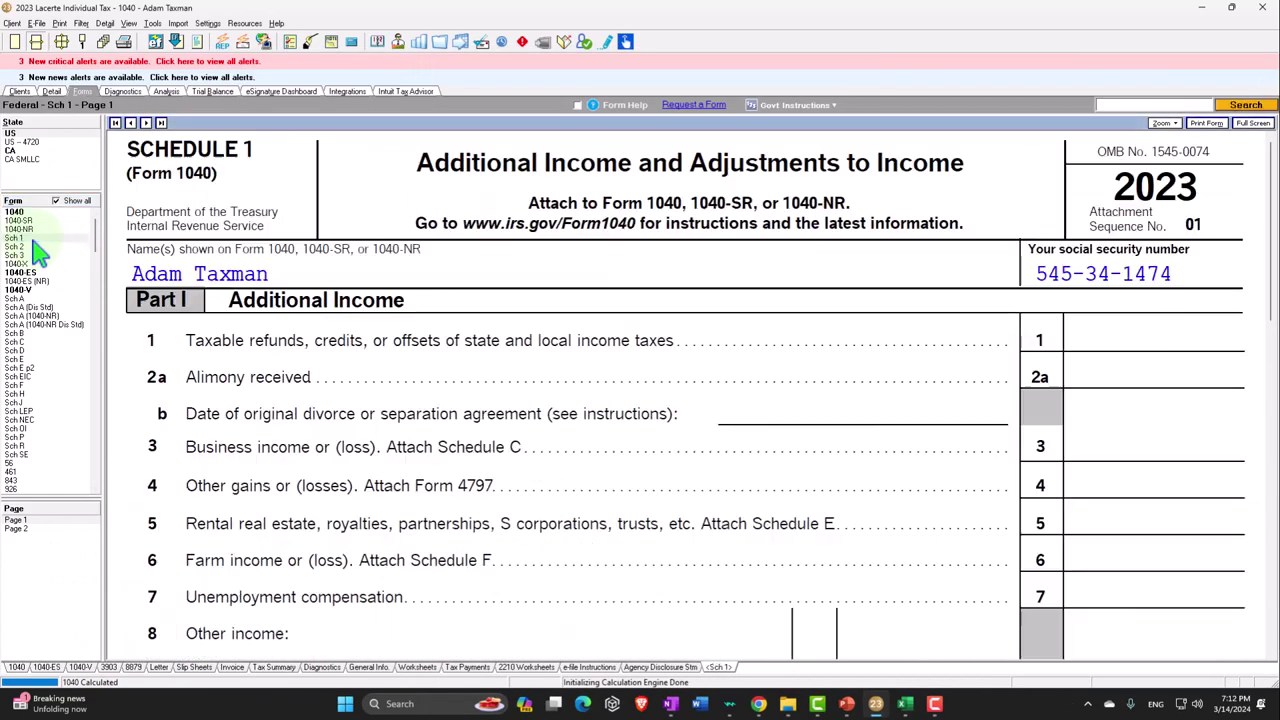
{"action": "left_click", "coordinate": [36, 530]}
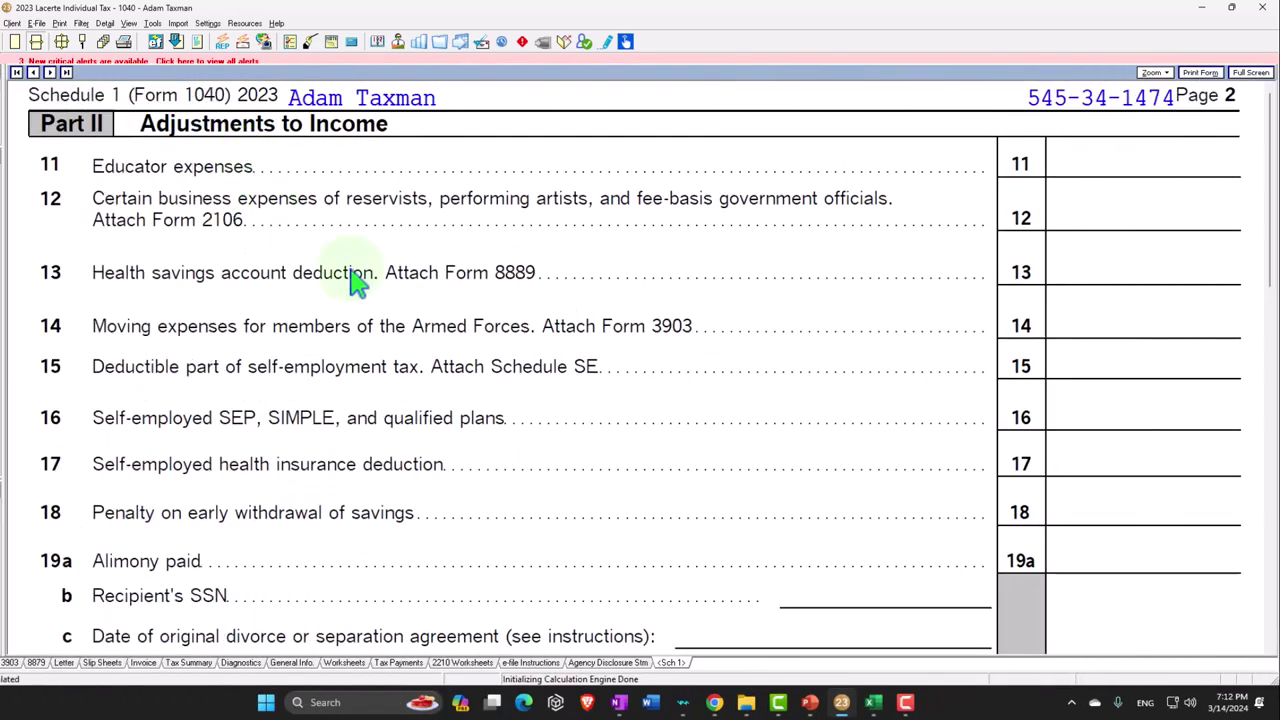
{"action": "scroll", "coordinate": [443, 357], "scroll_direction": "down", "scroll_amount": 5}
{"action": "scroll", "coordinate": [447, 357], "scroll_direction": "down", "scroll_amount": 2}
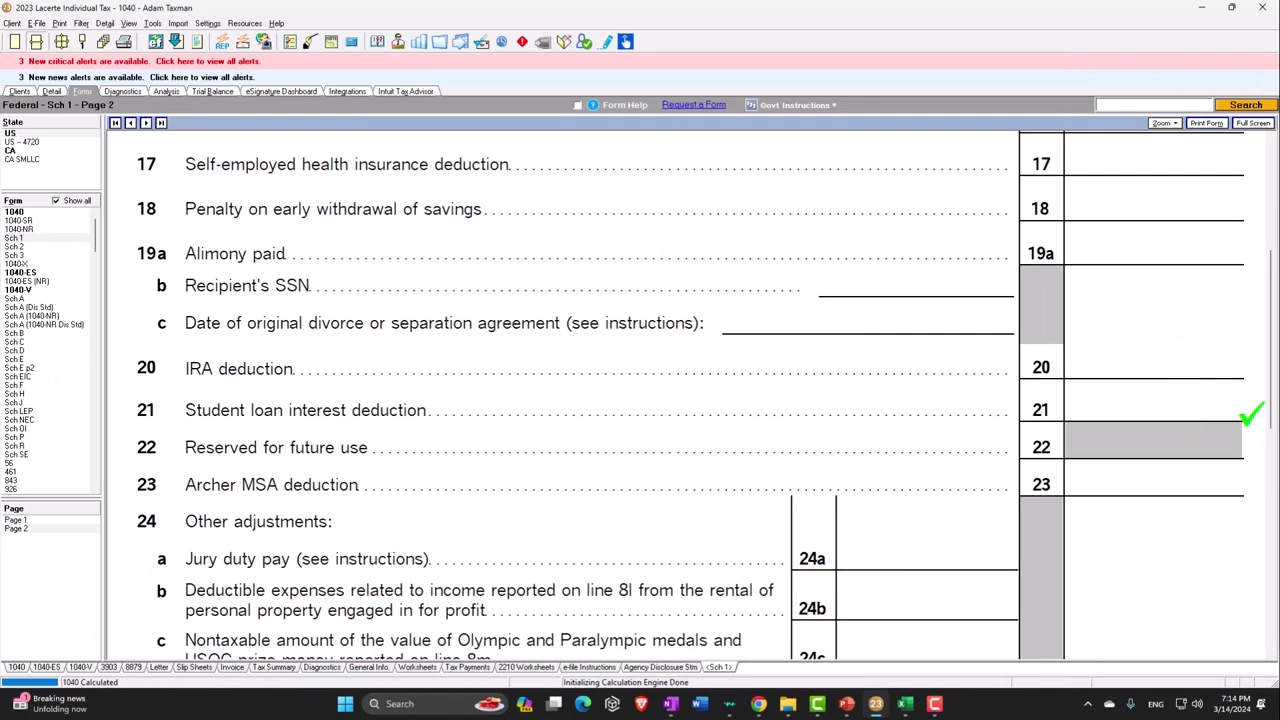
Go to the input for Schedule 1 line 21 and enter 10,000 as the total qualified student loan interest paid.
{"action": "key", "text": "alt+Tab"}
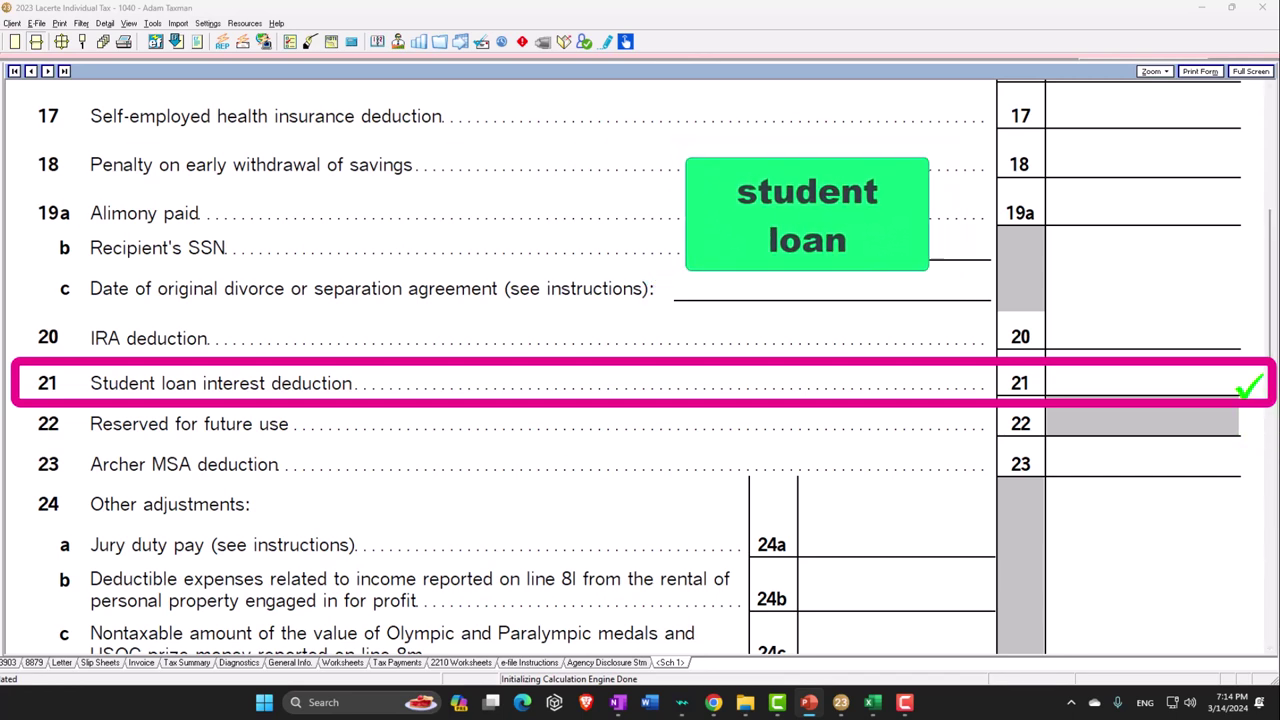
{"action": "right_click", "coordinate": [1132, 383]}
{"action": "left_click", "coordinate": [1142, 390]}
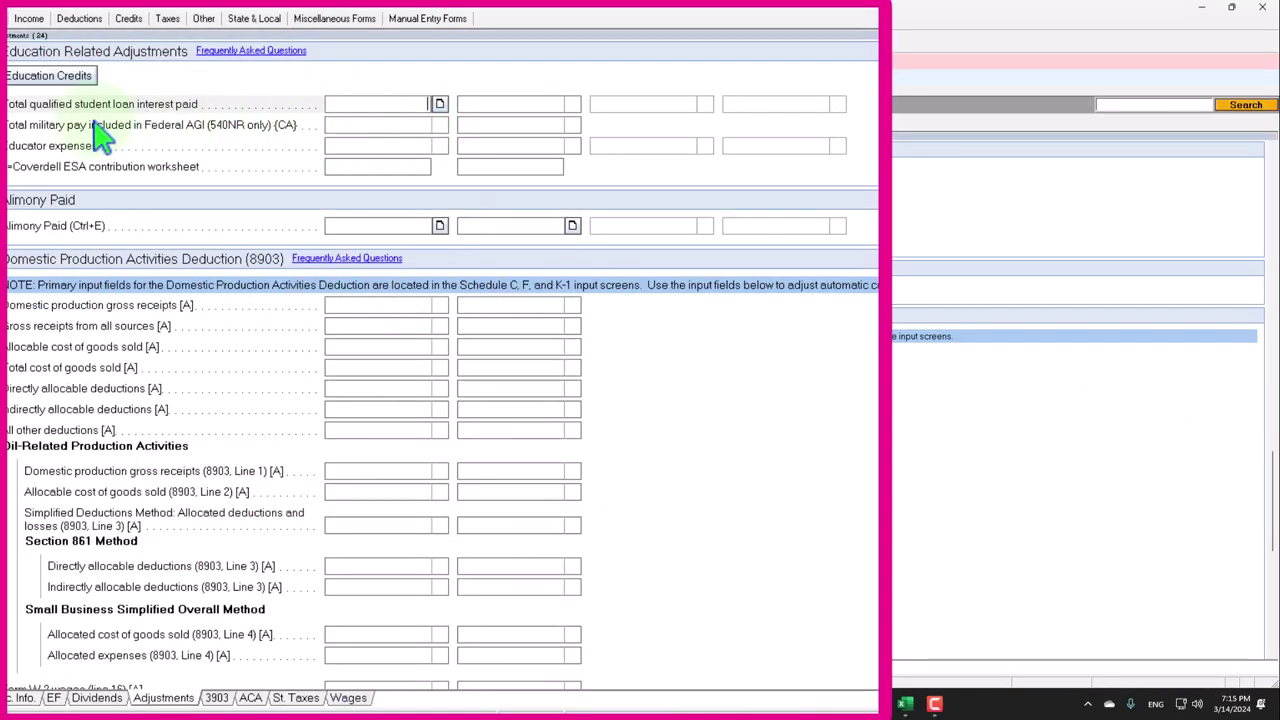
{"action": "type", "text": "10,00"}
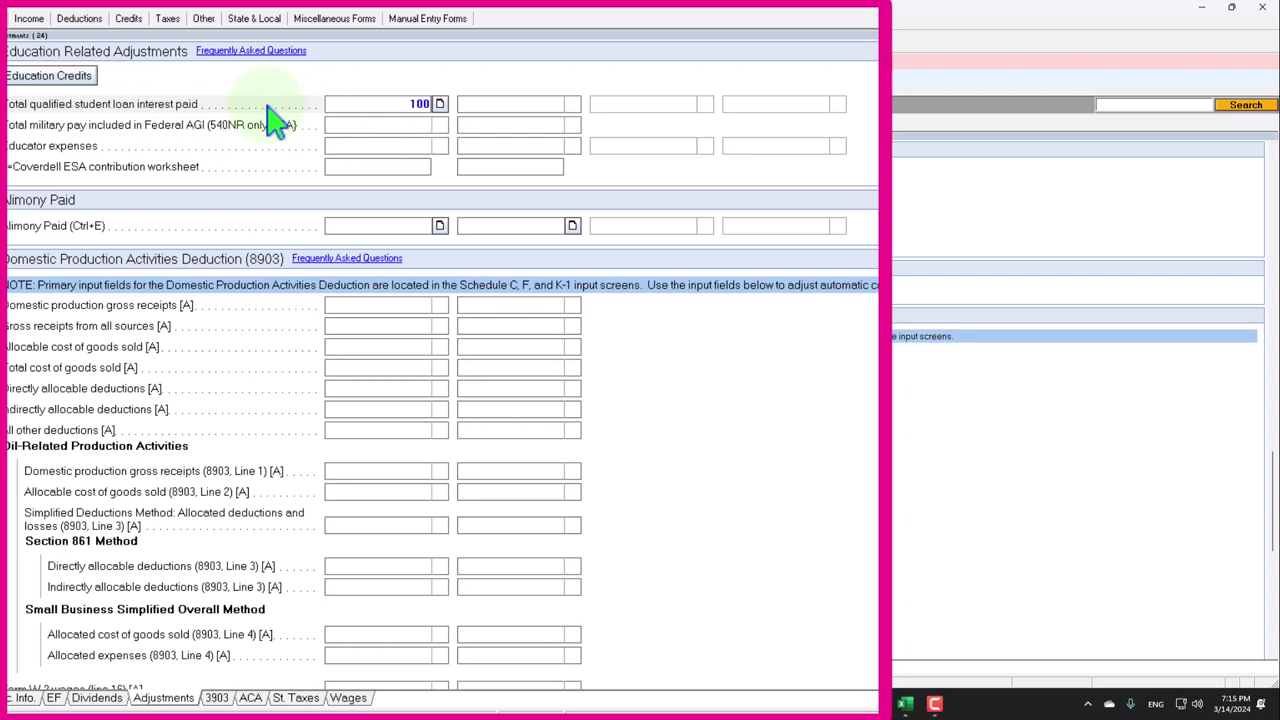
{"action": "type", "text": "00"}
{"action": "key", "text": "Return"}
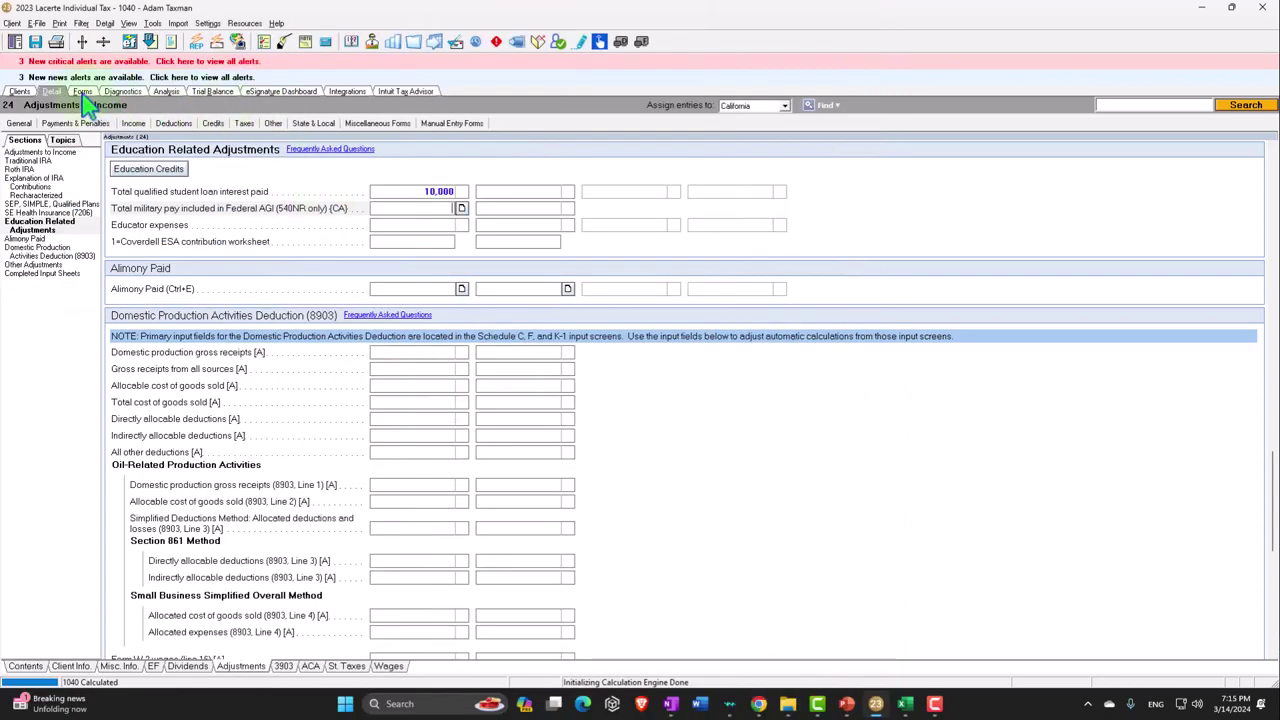
Return to the Schedule 1 form and review the student loan interest deduction worksheet for line 21.
{"action": "left_click", "coordinate": [82, 91]}
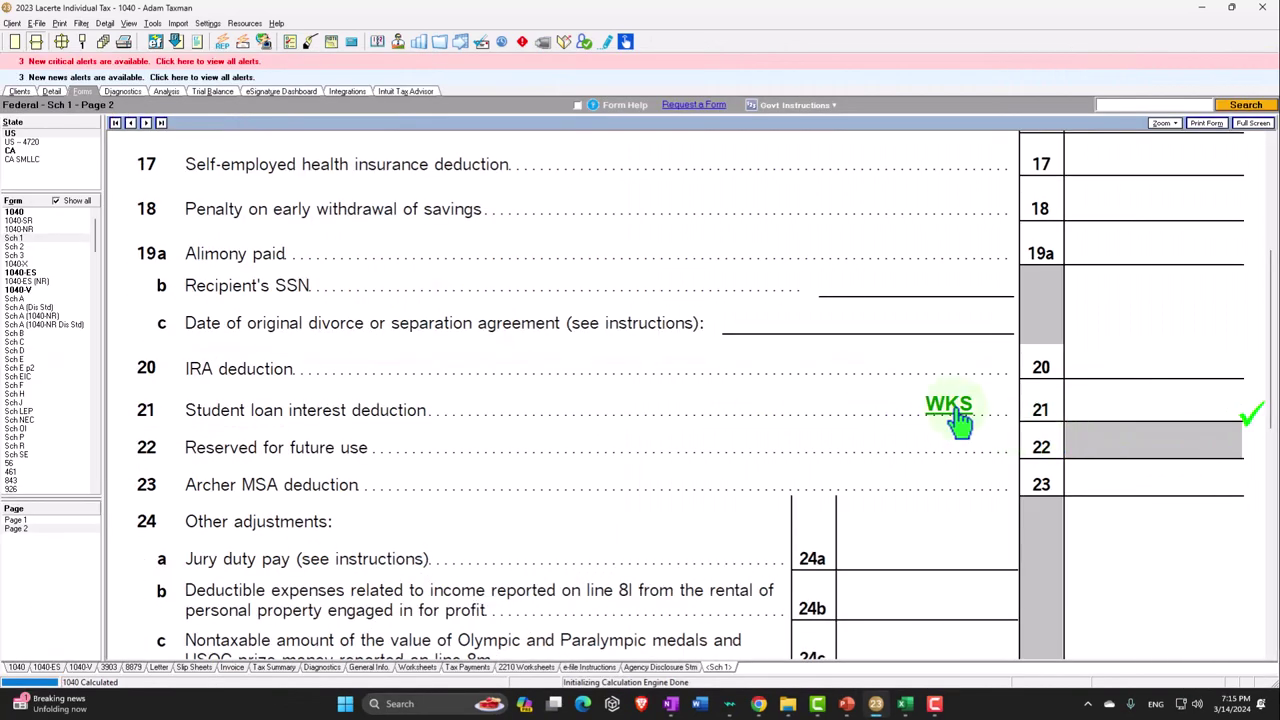
{"action": "left_click", "coordinate": [958, 420]}
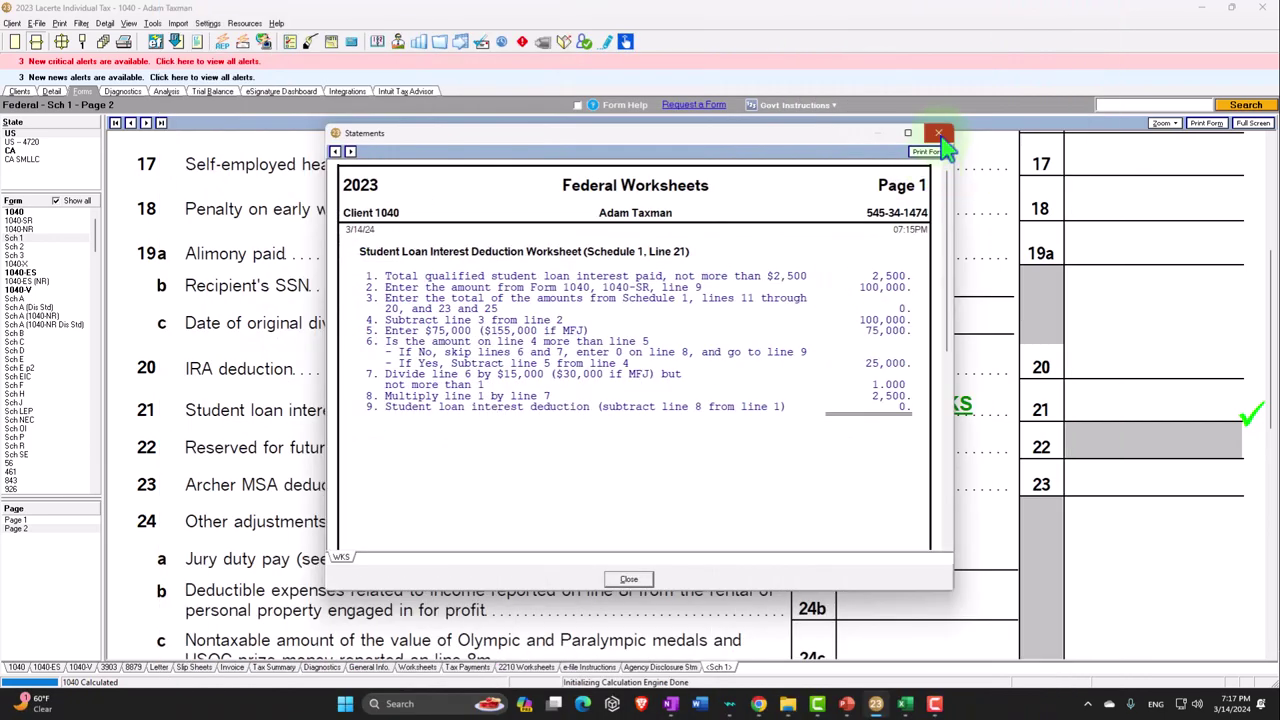
{"action": "left_click", "coordinate": [939, 134]}
Open the Wages, Salaries, Tips input screen and set the W-2 wages to 80,000.
{"action": "left_click", "coordinate": [52, 91]}
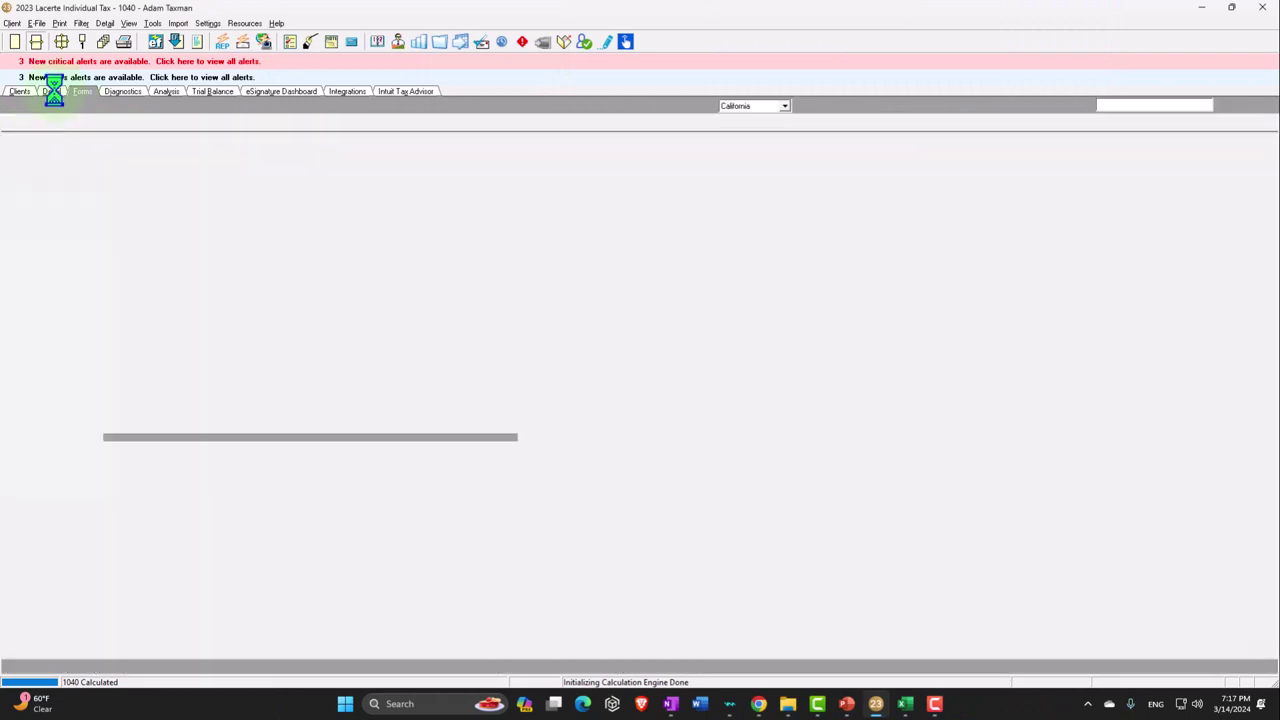
{"action": "left_click", "coordinate": [135, 123]}
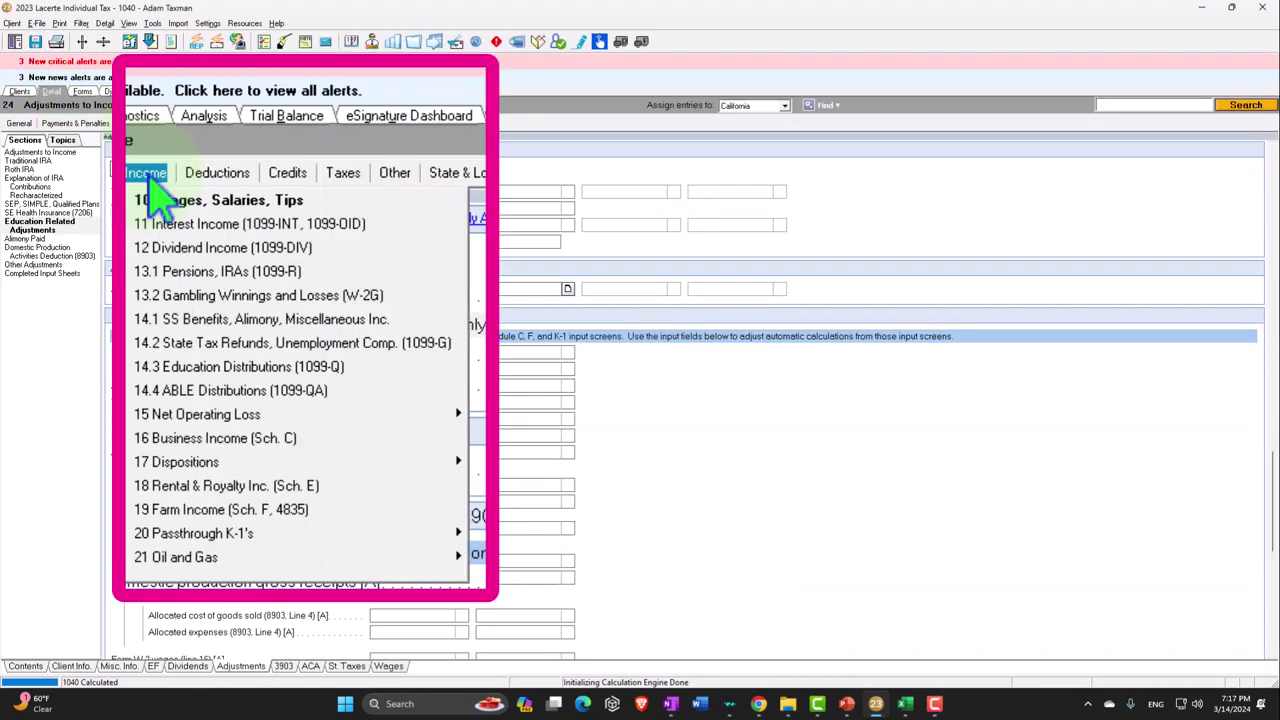
{"action": "left_click", "coordinate": [172, 202]}
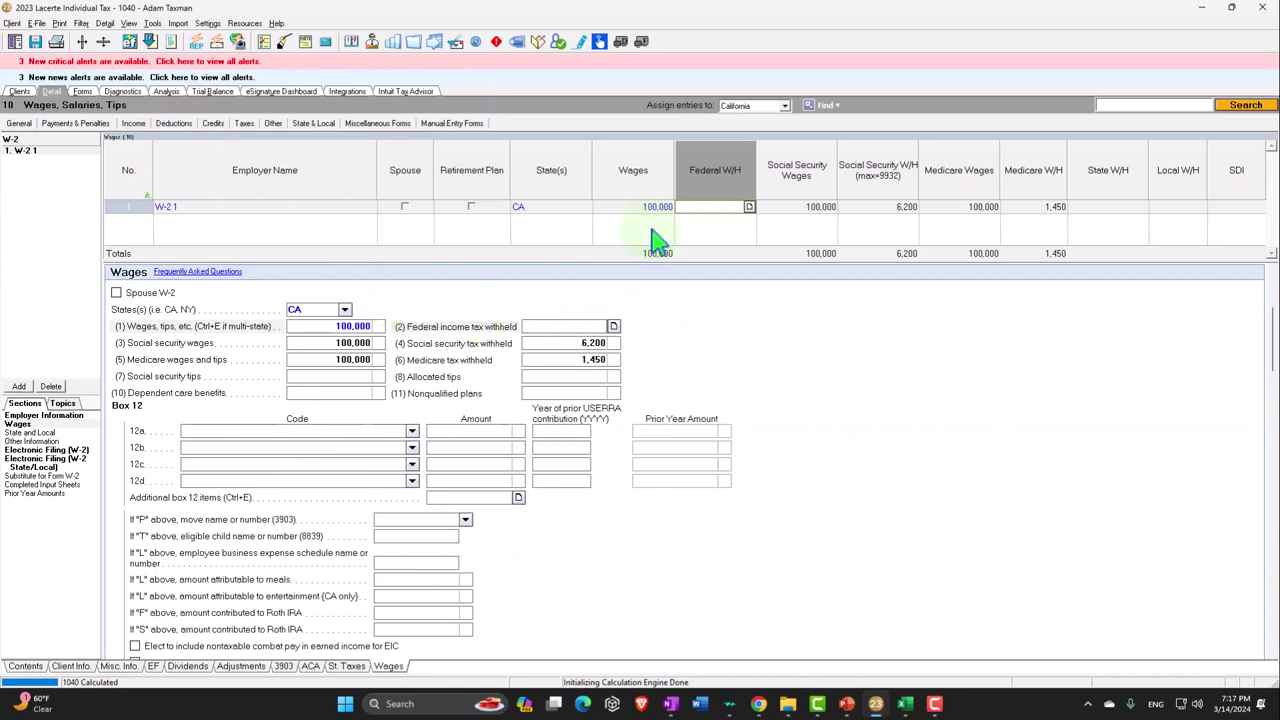
{"action": "left_click", "coordinate": [650, 207]}
{"action": "type", "text": "80"}
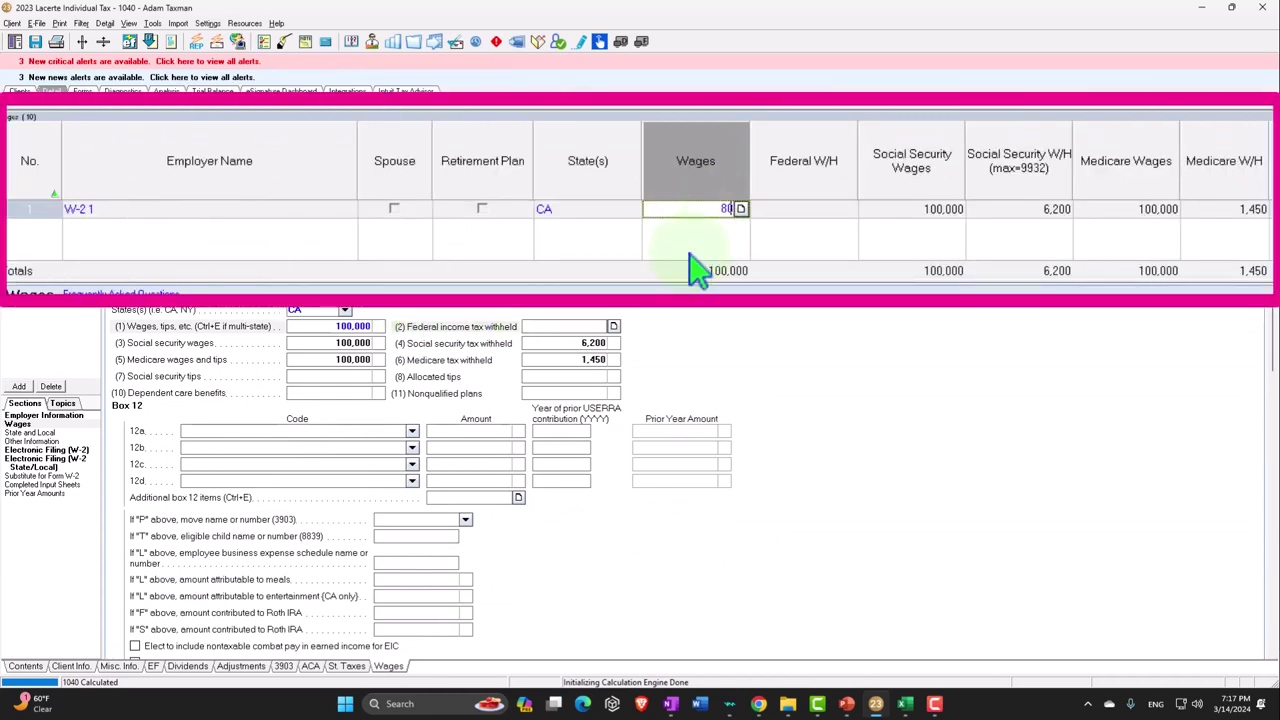
{"action": "key", "text": "Tab"}
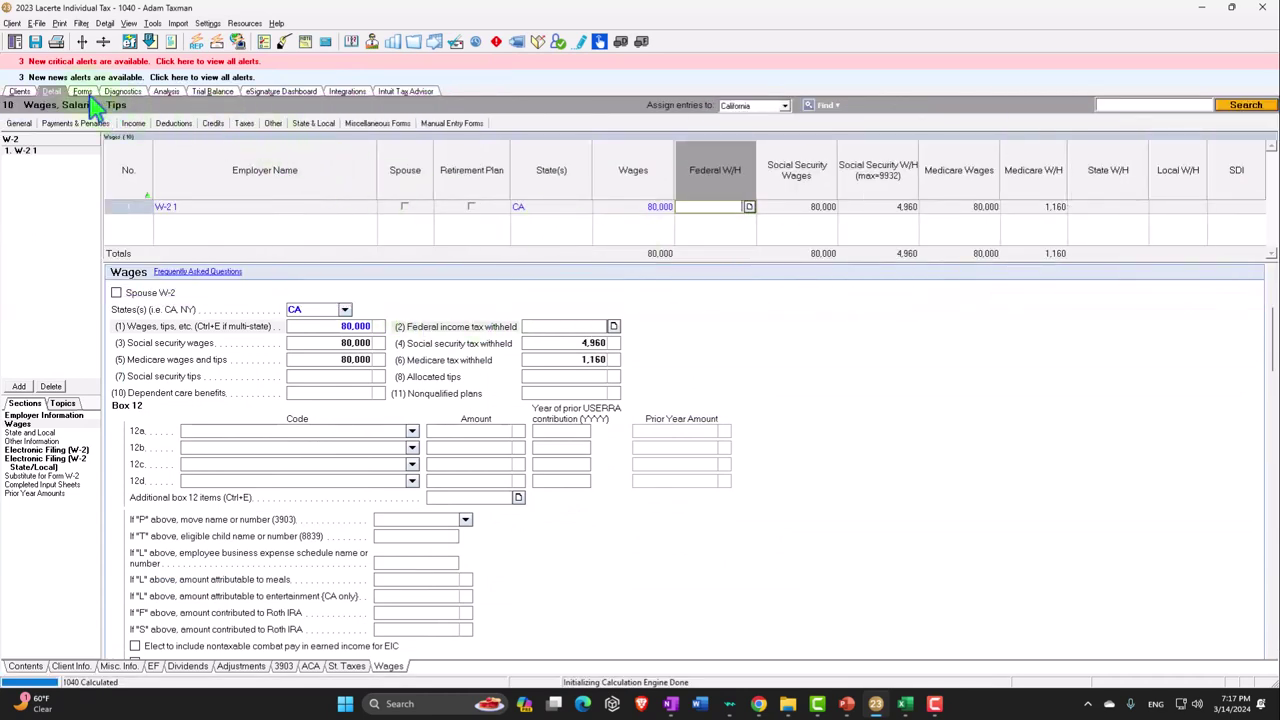
Check the line 21 deduction on Schedule 1 and its worksheet again with the wages at 80,000.
{"action": "left_click", "coordinate": [84, 93]}
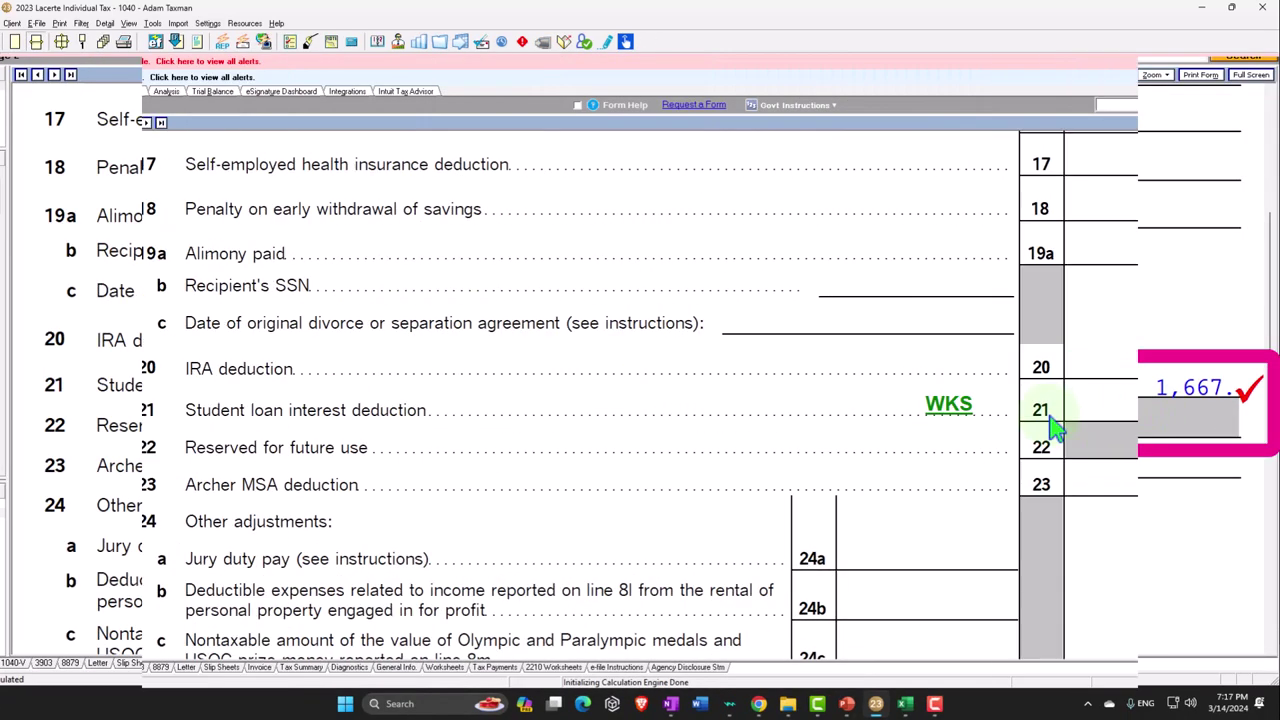
{"action": "left_click", "coordinate": [958, 410]}
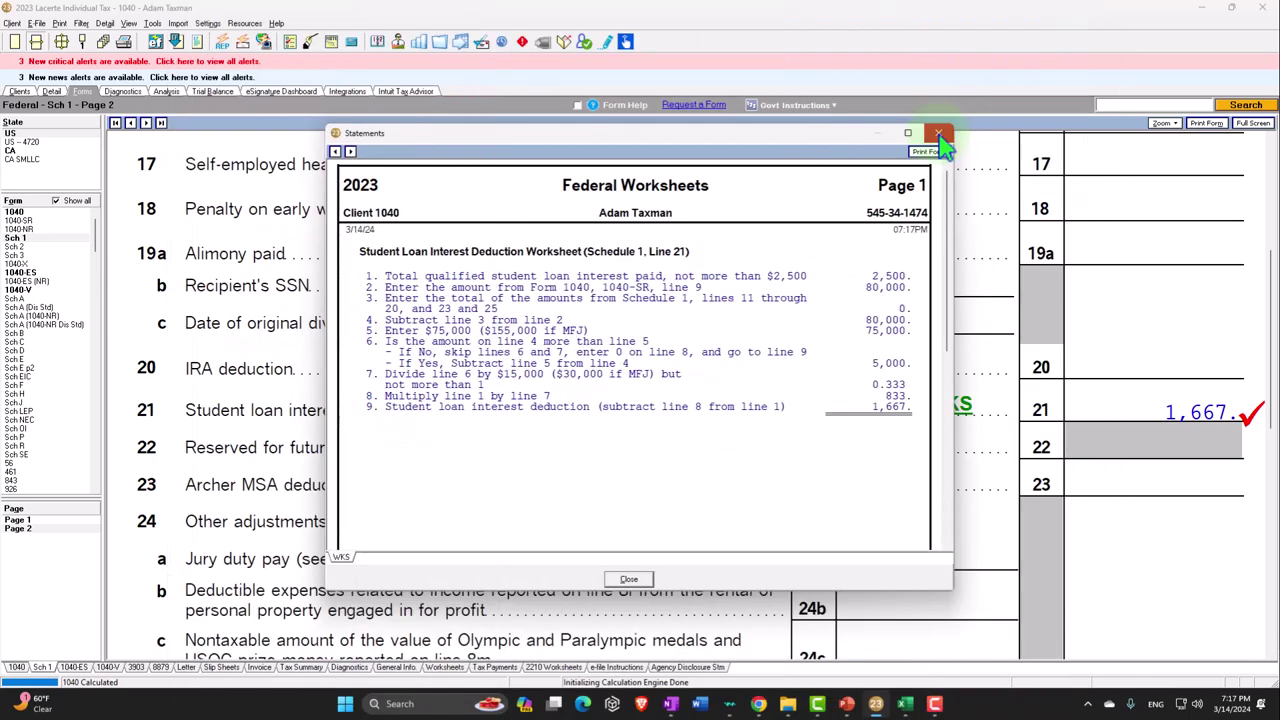
{"action": "left_click", "coordinate": [940, 133]}
Set the W-2 wages to 60,000 and open the student loan interest deduction worksheet on Schedule 1 line 21.
{"action": "left_click", "coordinate": [51, 91]}
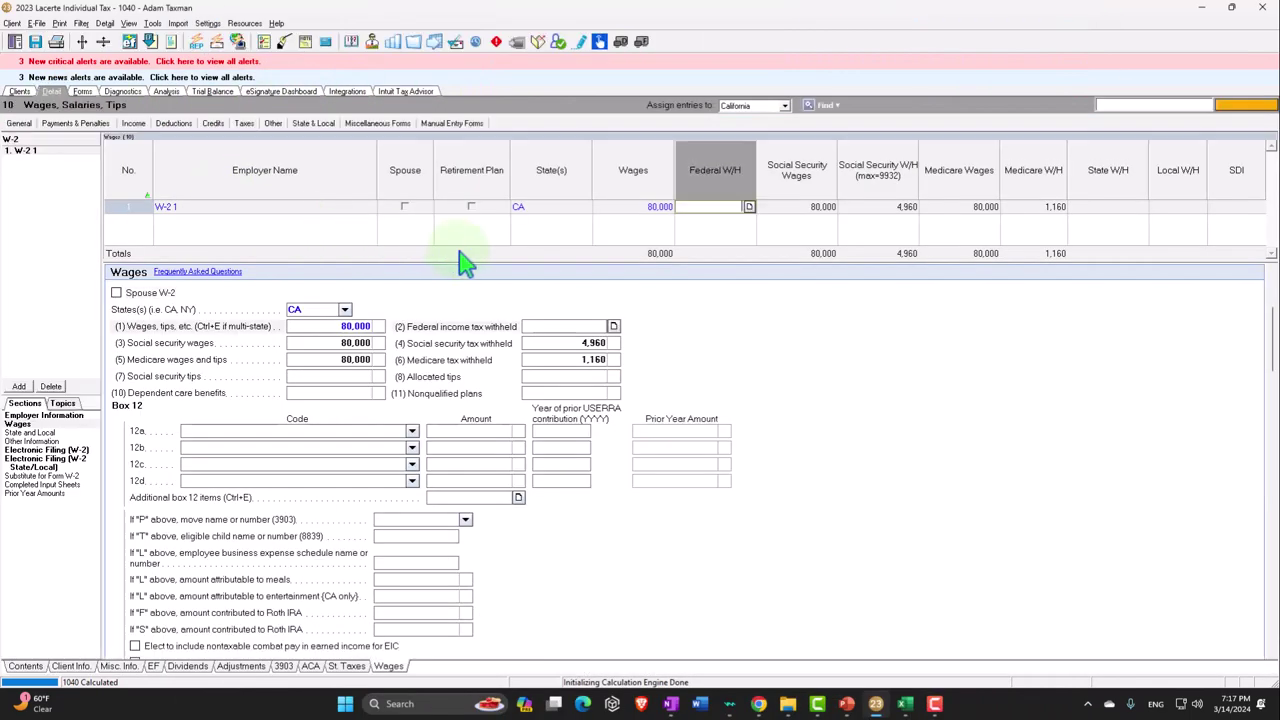
{"action": "left_click", "coordinate": [636, 208]}
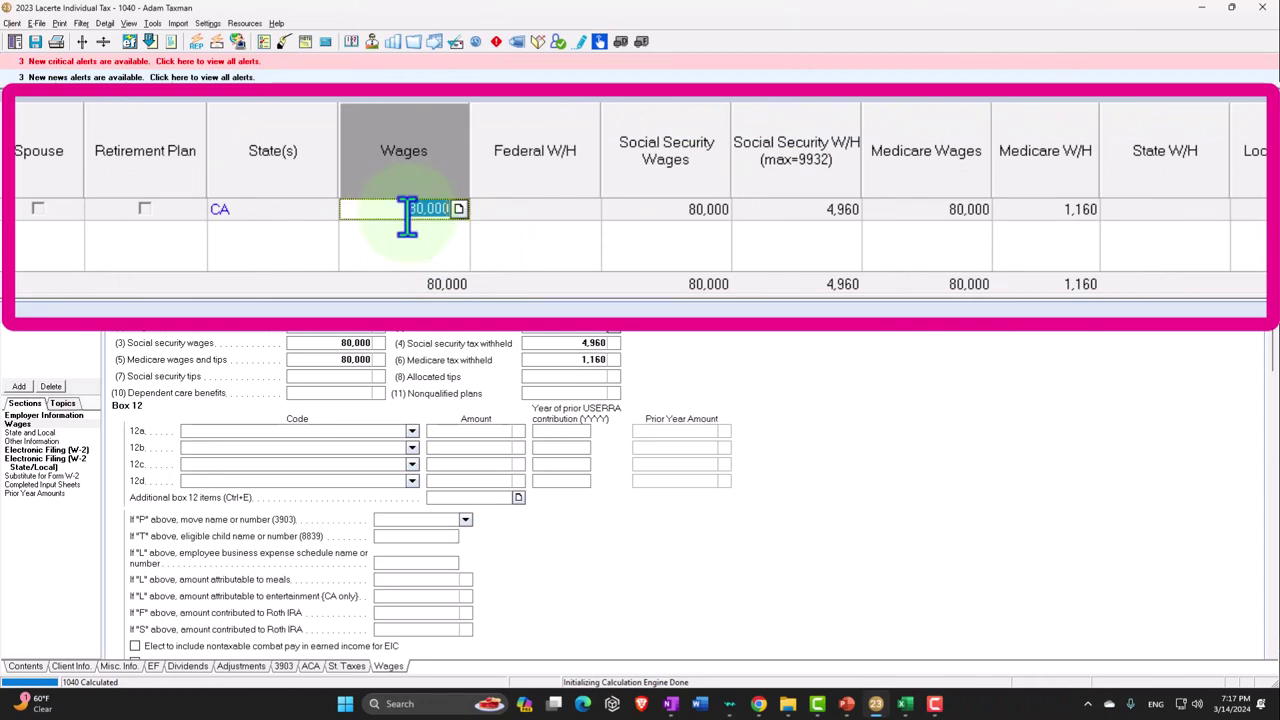
{"action": "type", "text": "60000"}
{"action": "key", "text": "Tab"}
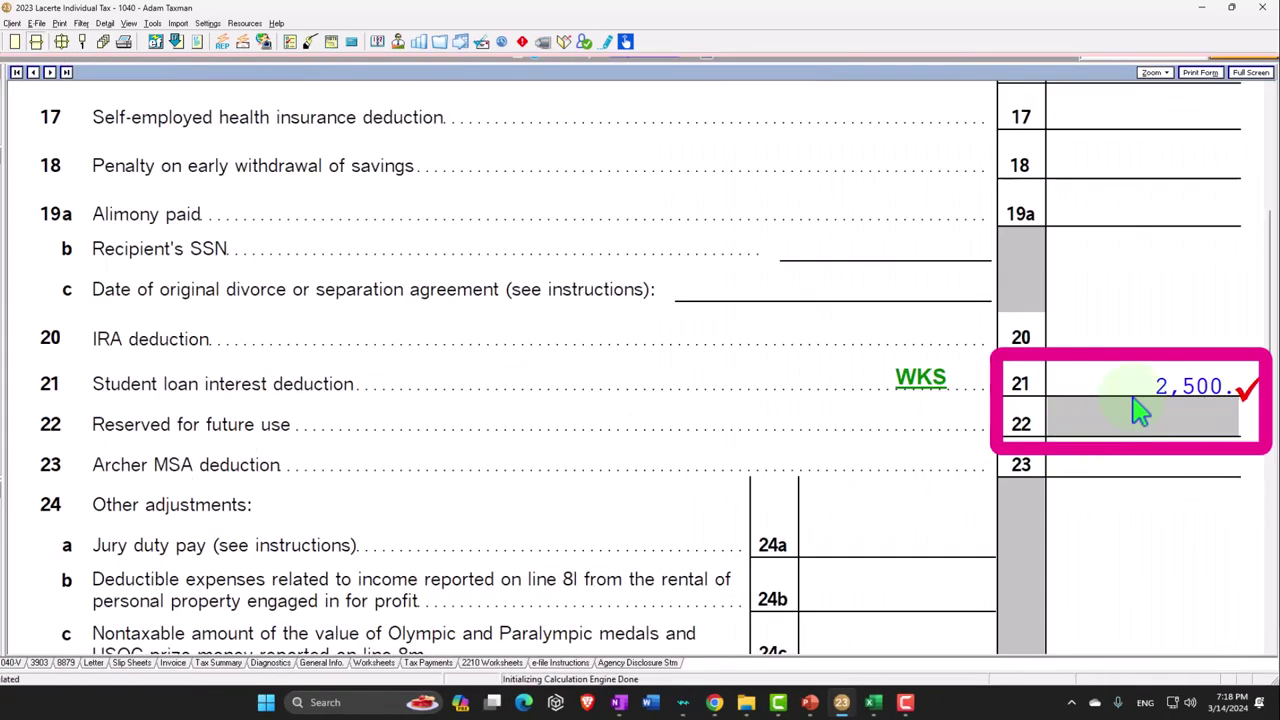
{"action": "left_click", "coordinate": [920, 377]}
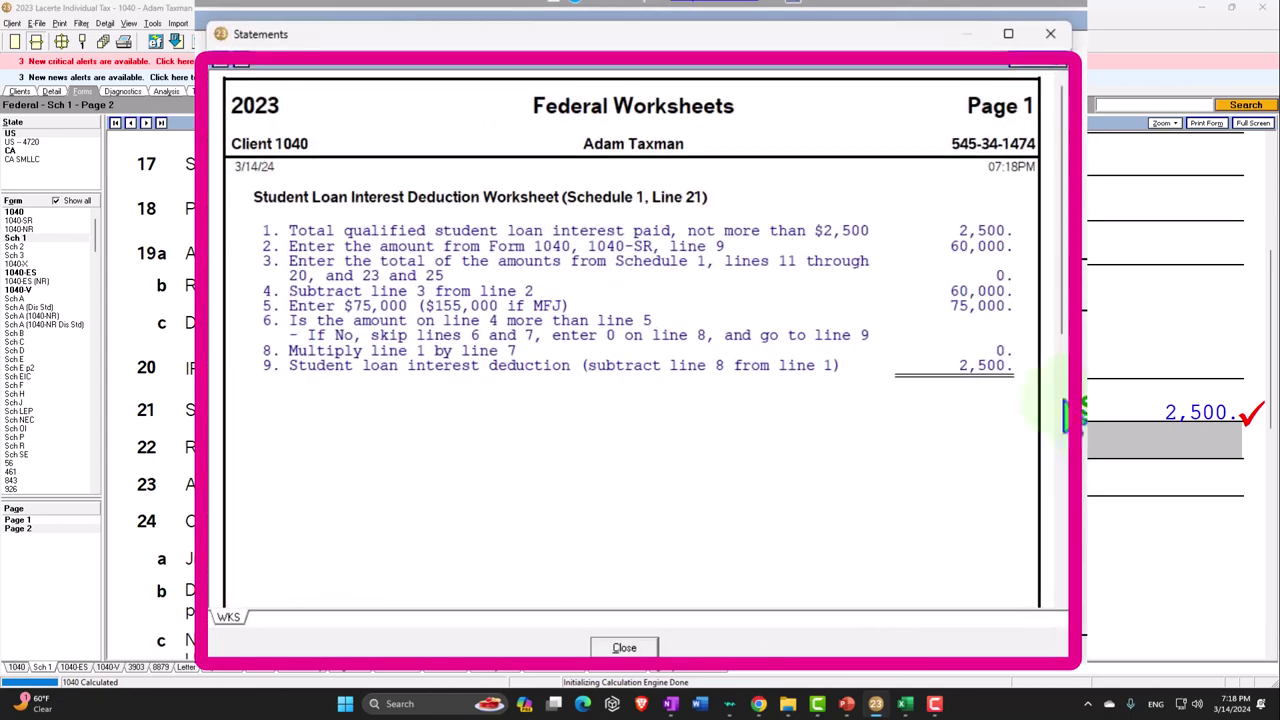
Close the student loan interest worksheet and switch to the Adj to Income sheet of the Excel workbook.
{"action": "left_click", "coordinate": [1050, 33]}
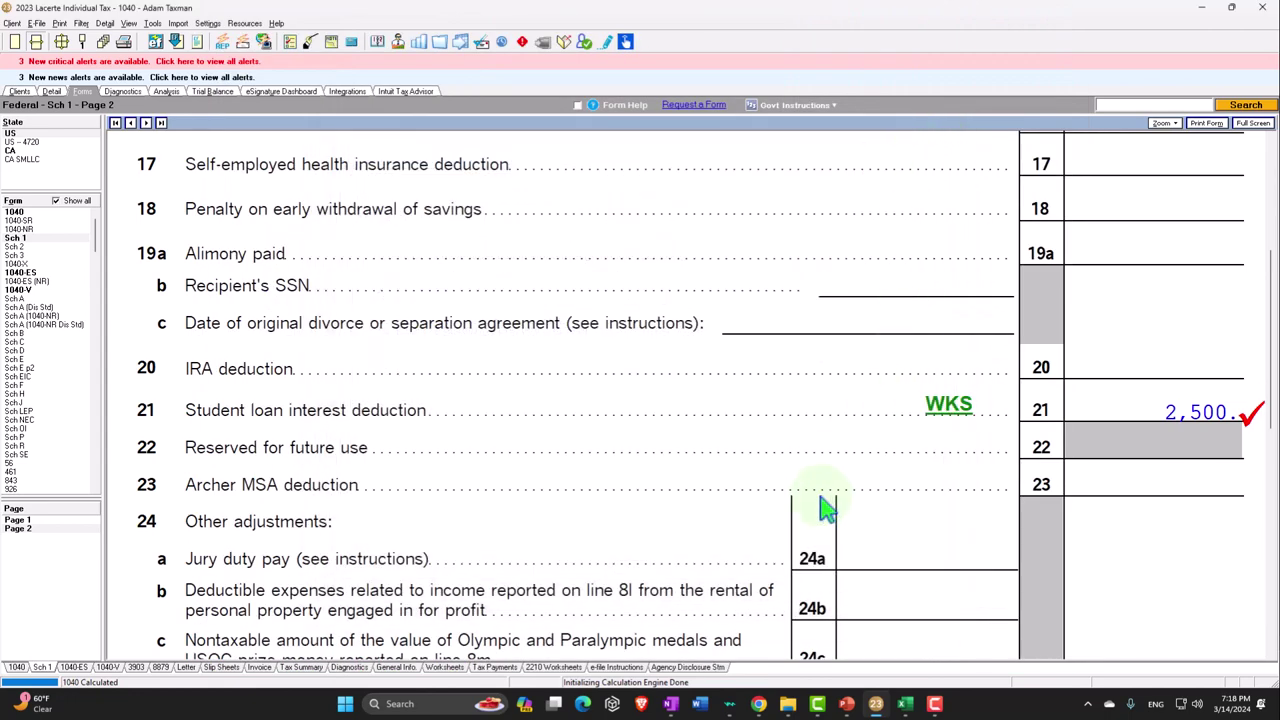
{"action": "left_click", "coordinate": [905, 705]}
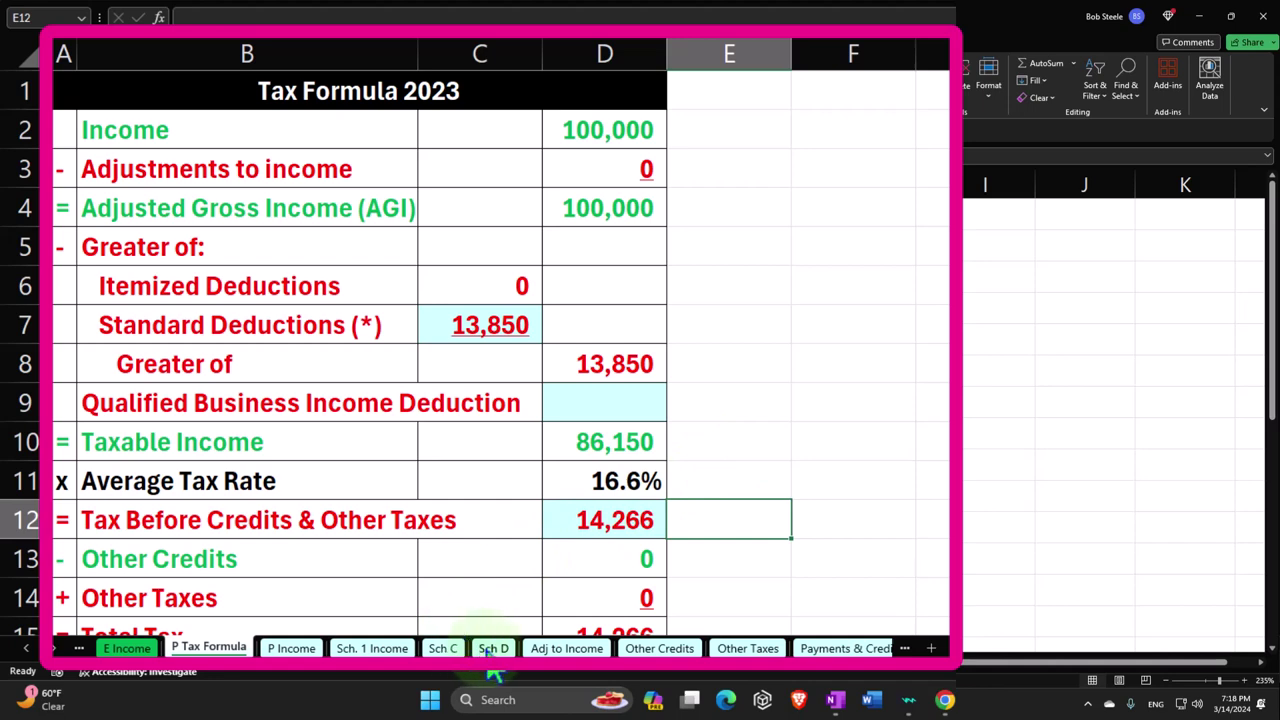
{"action": "left_click", "coordinate": [440, 655]}
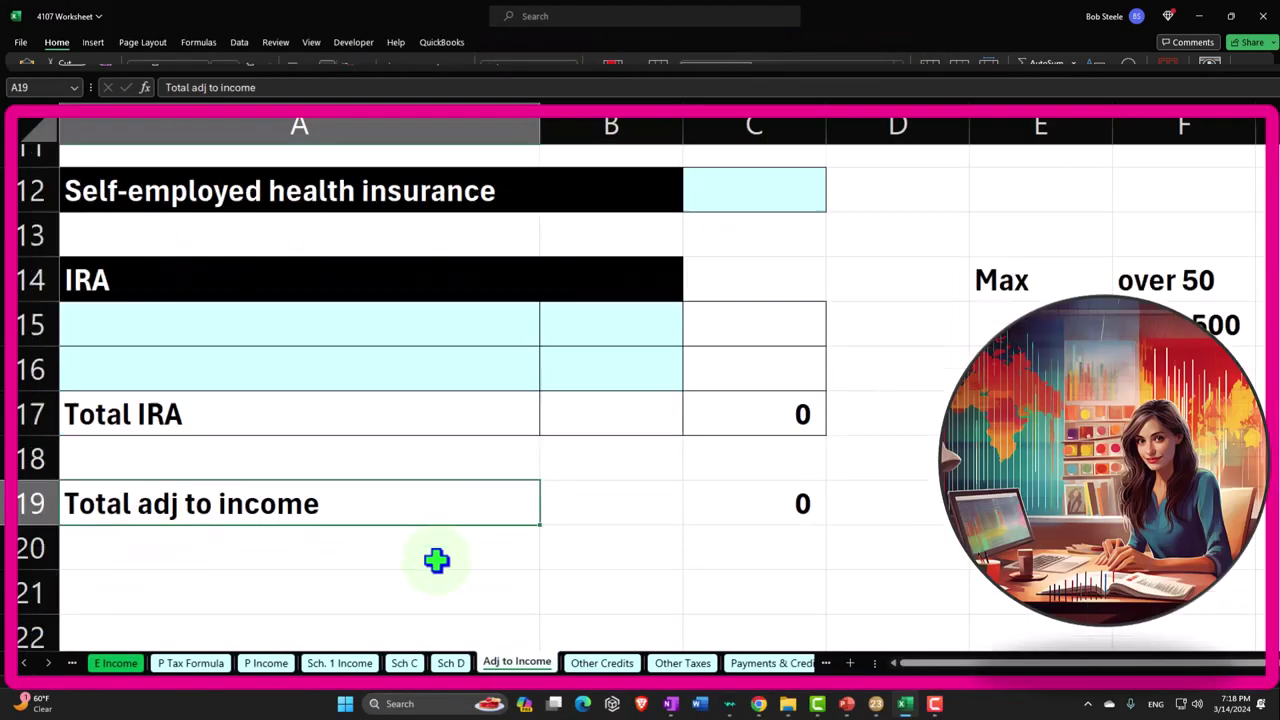
Move the Total adj to income row down to row 22 and enter the heading Student Loan Interest in A19.
{"action": "scroll", "coordinate": [291, 400], "scroll_direction": "down", "scroll_amount": 1}
{"action": "left_click_drag", "start_coordinate": [214, 292], "coordinate": [746, 306]}
{"action": "left_click_drag", "start_coordinate": [323, 330], "coordinate": [329, 458]}
{"action": "left_click", "coordinate": [203, 309]}
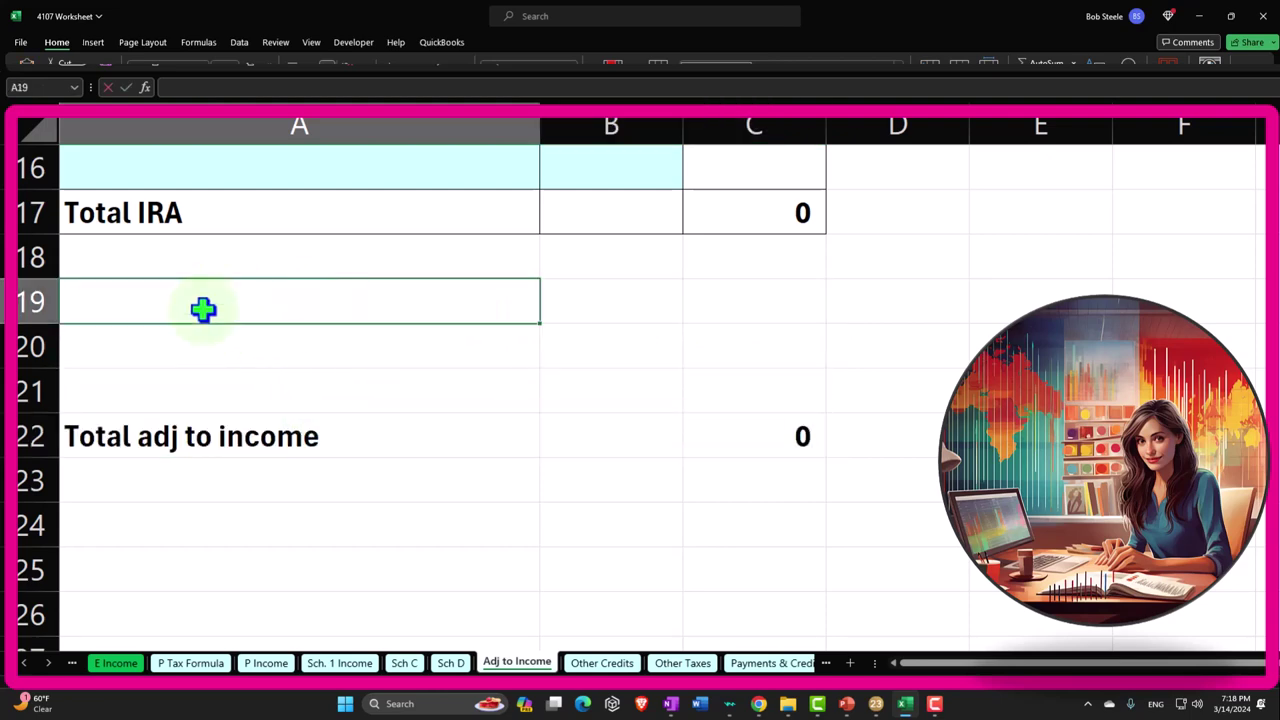
{"action": "type", "text": "Student"}
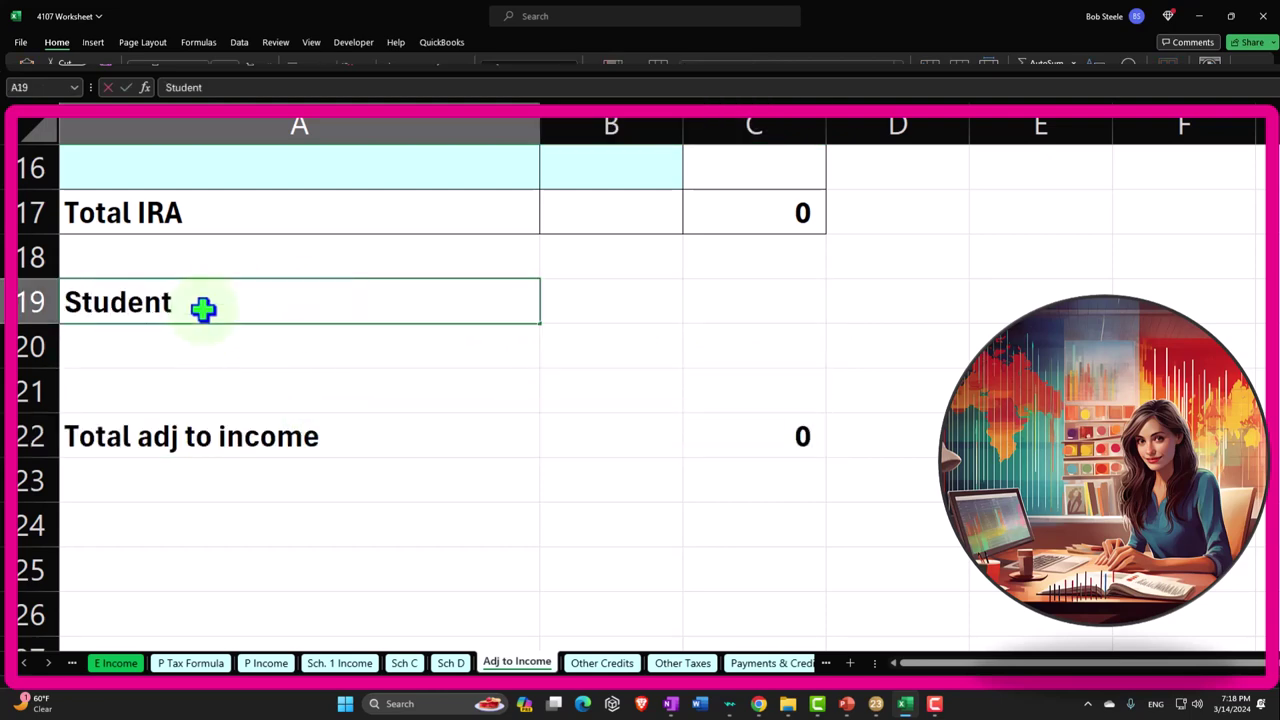
{"action": "type", "text": " Loan Interest"}
{"action": "key", "text": "Return"}
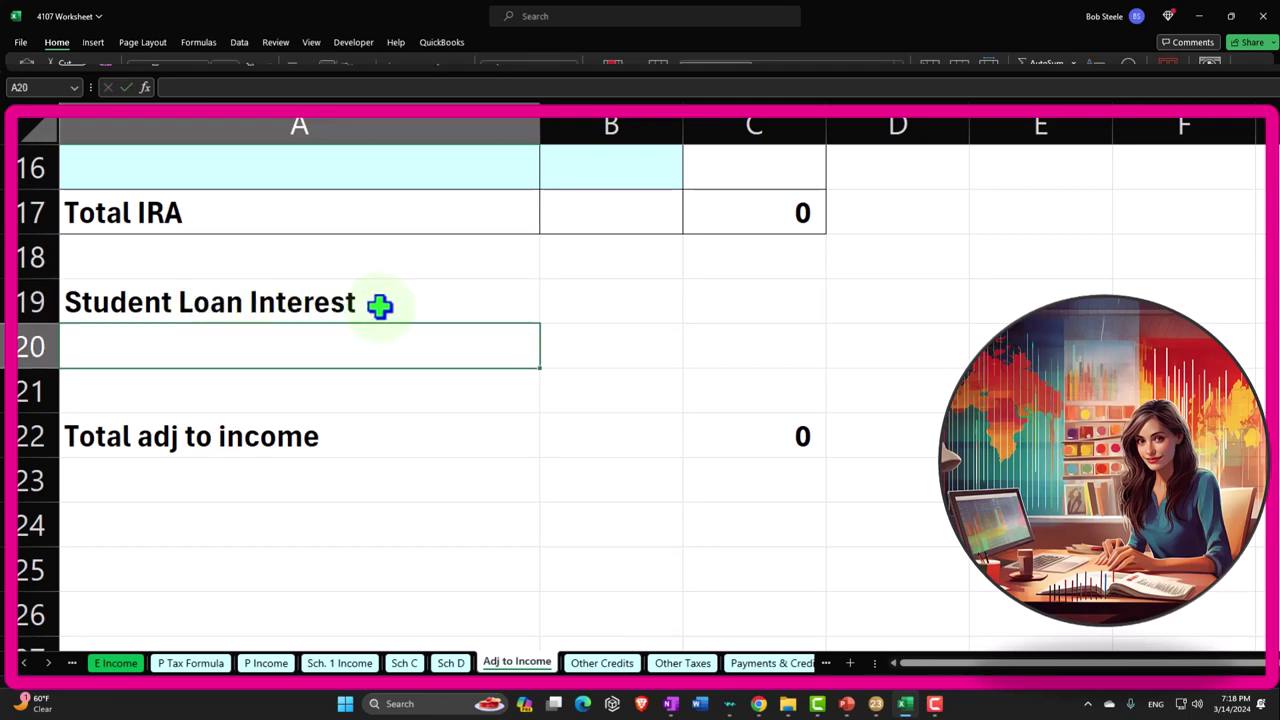
Format the Student Loan Interest heading across A19:B19 with a black fill and white font.
{"action": "left_click_drag", "start_coordinate": [460, 306], "coordinate": [583, 329]}
{"action": "scroll", "coordinate": [580, 390], "scroll_direction": "up", "scroll_amount": 3}
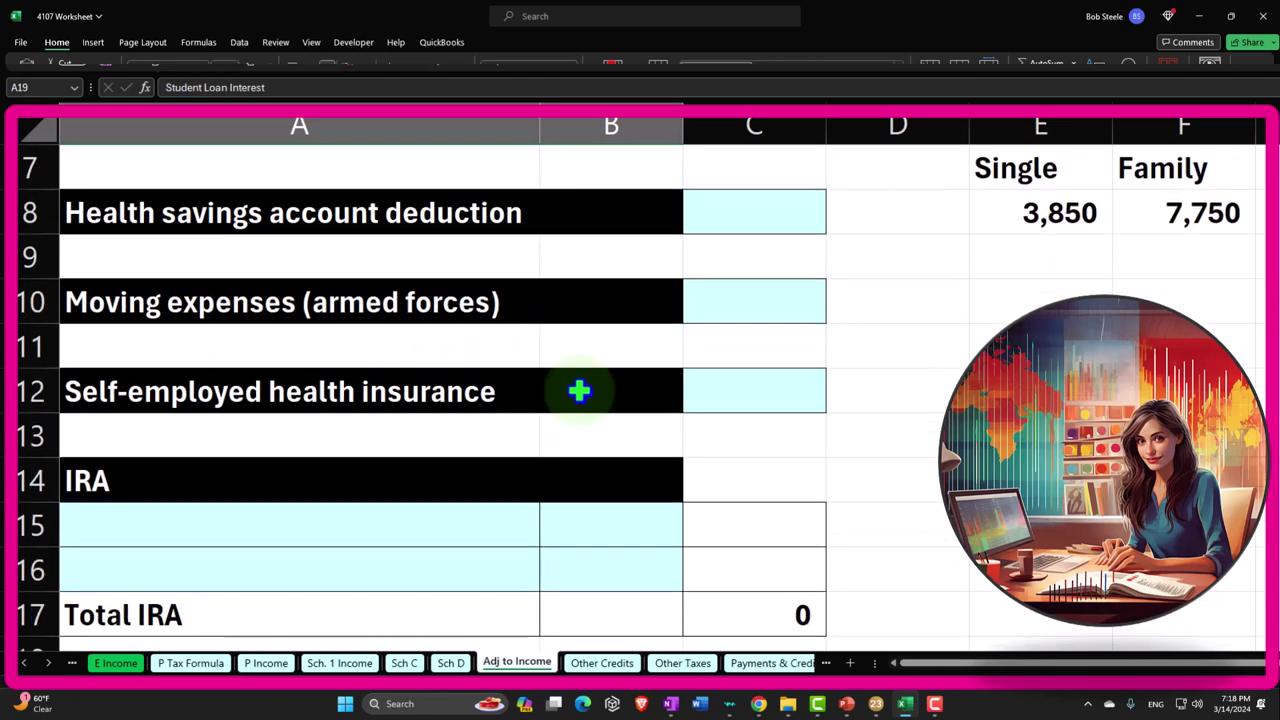
{"action": "scroll", "coordinate": [580, 390], "scroll_direction": "down", "scroll_amount": 2}
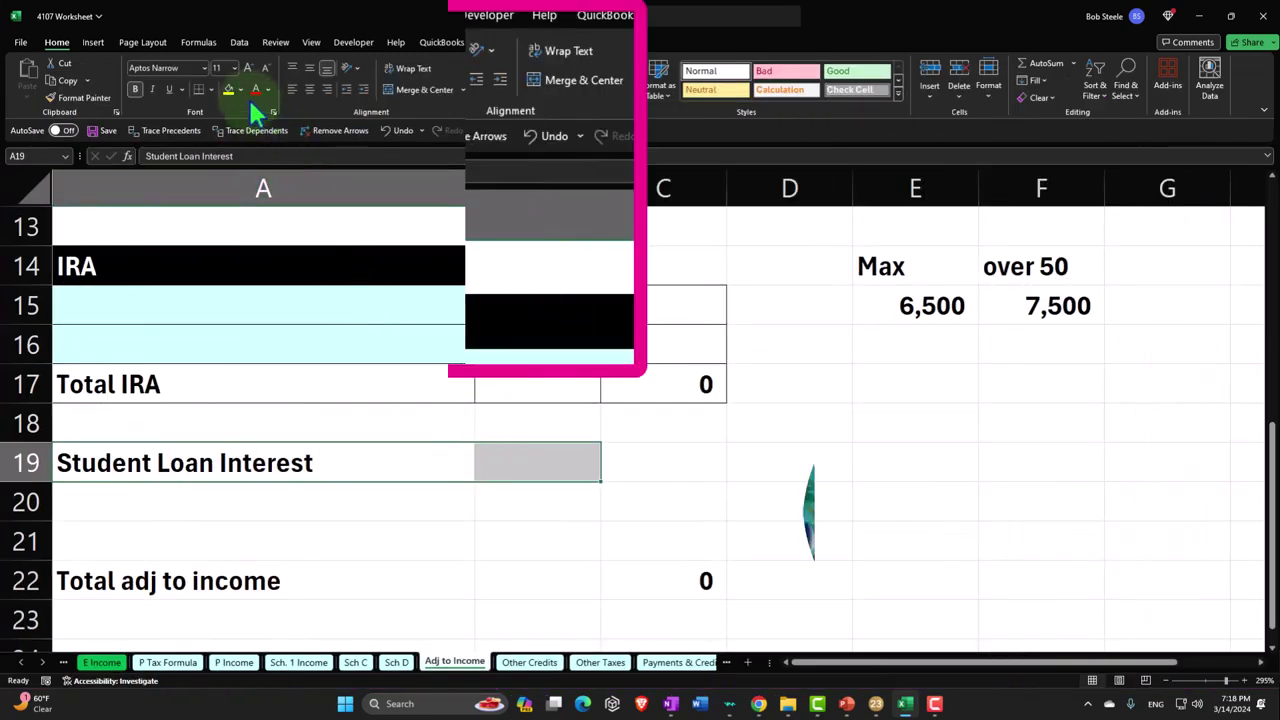
{"action": "left_click", "coordinate": [239, 89]}
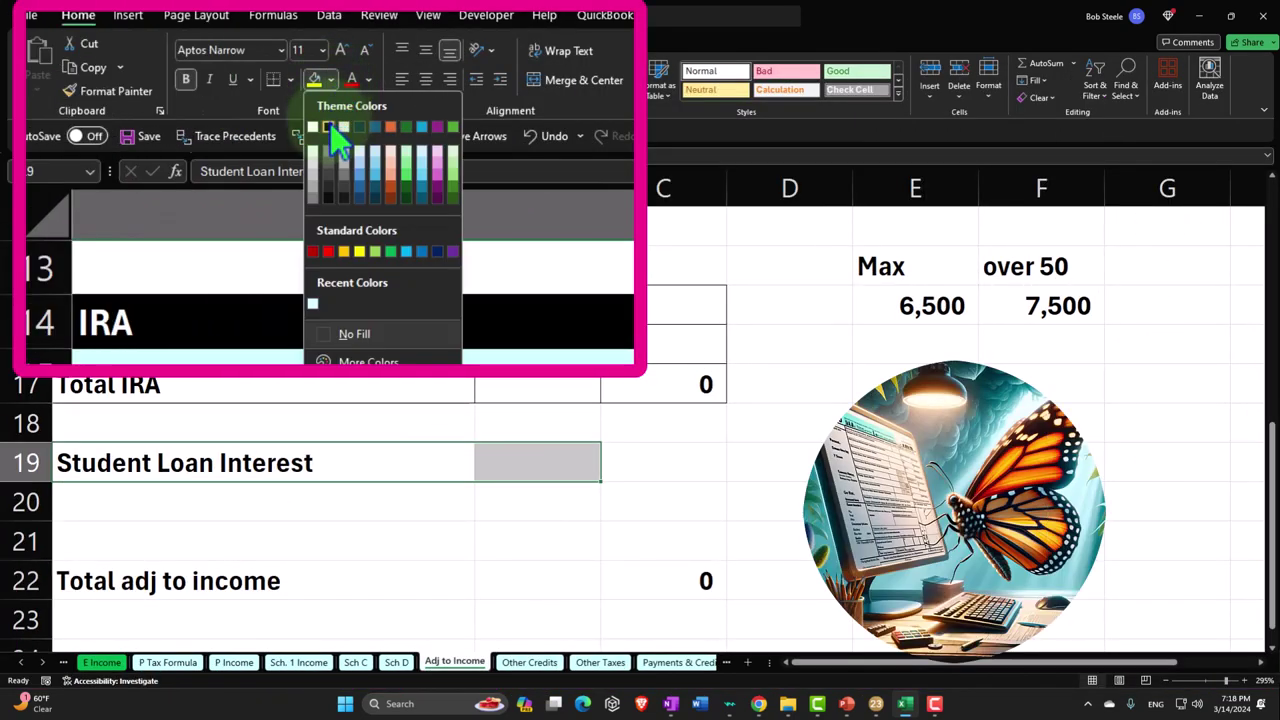
{"action": "left_click", "coordinate": [331, 128]}
{"action": "left_click", "coordinate": [368, 79]}
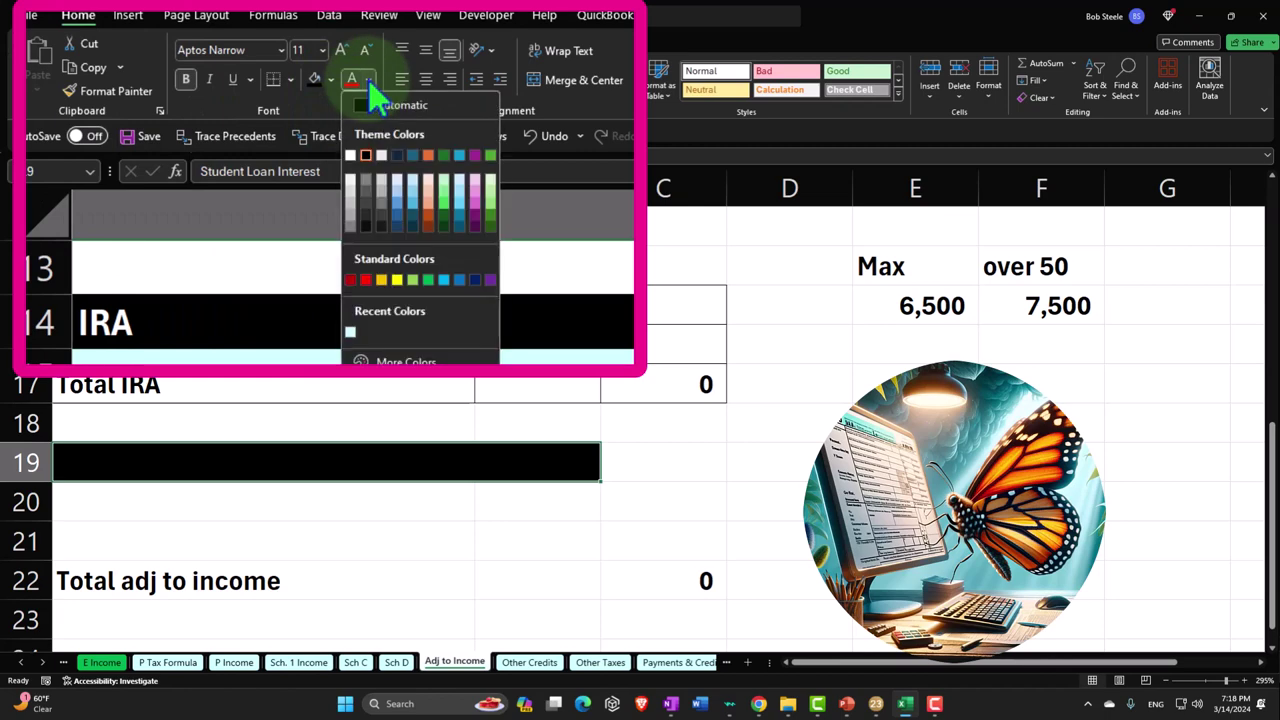
{"action": "left_click", "coordinate": [351, 157]}
Move the Total adj to income row down to row 24.
{"action": "left_click_drag", "start_coordinate": [257, 491], "coordinate": [475, 538]}
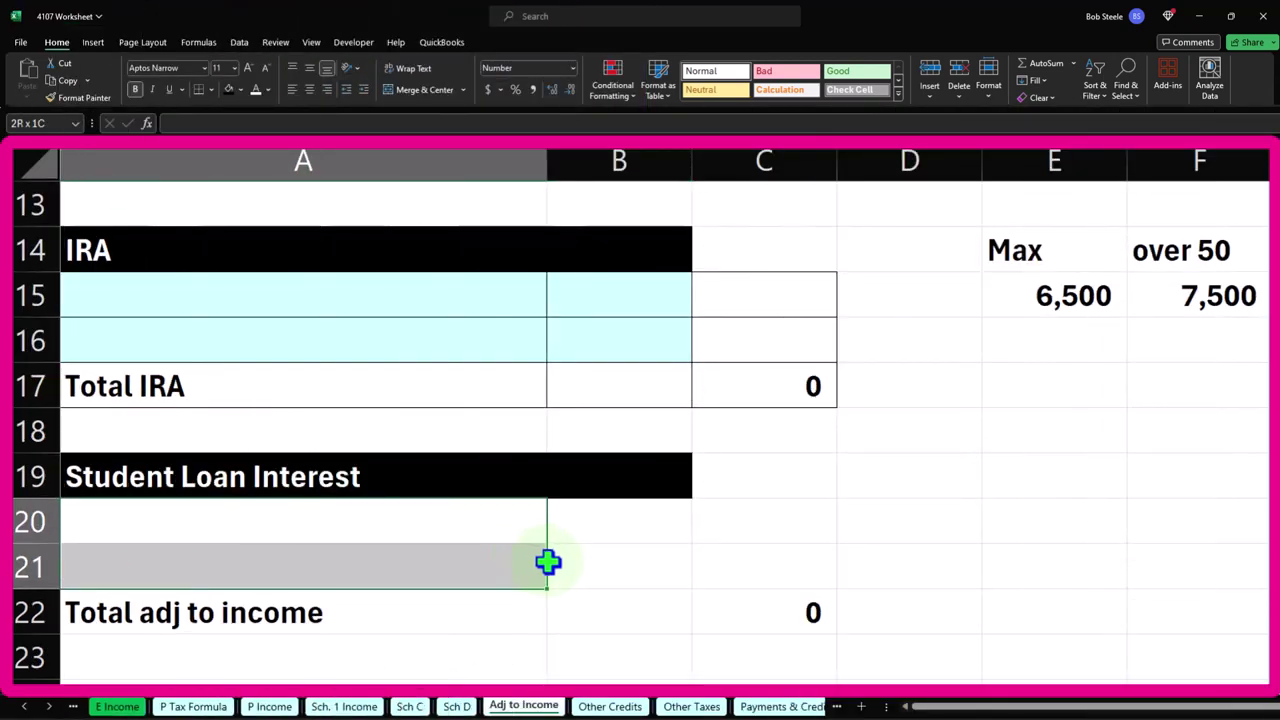
{"action": "left_click_drag", "start_coordinate": [400, 617], "coordinate": [695, 600]}
{"action": "scroll", "coordinate": [394, 545], "scroll_direction": "down", "scroll_amount": 1}
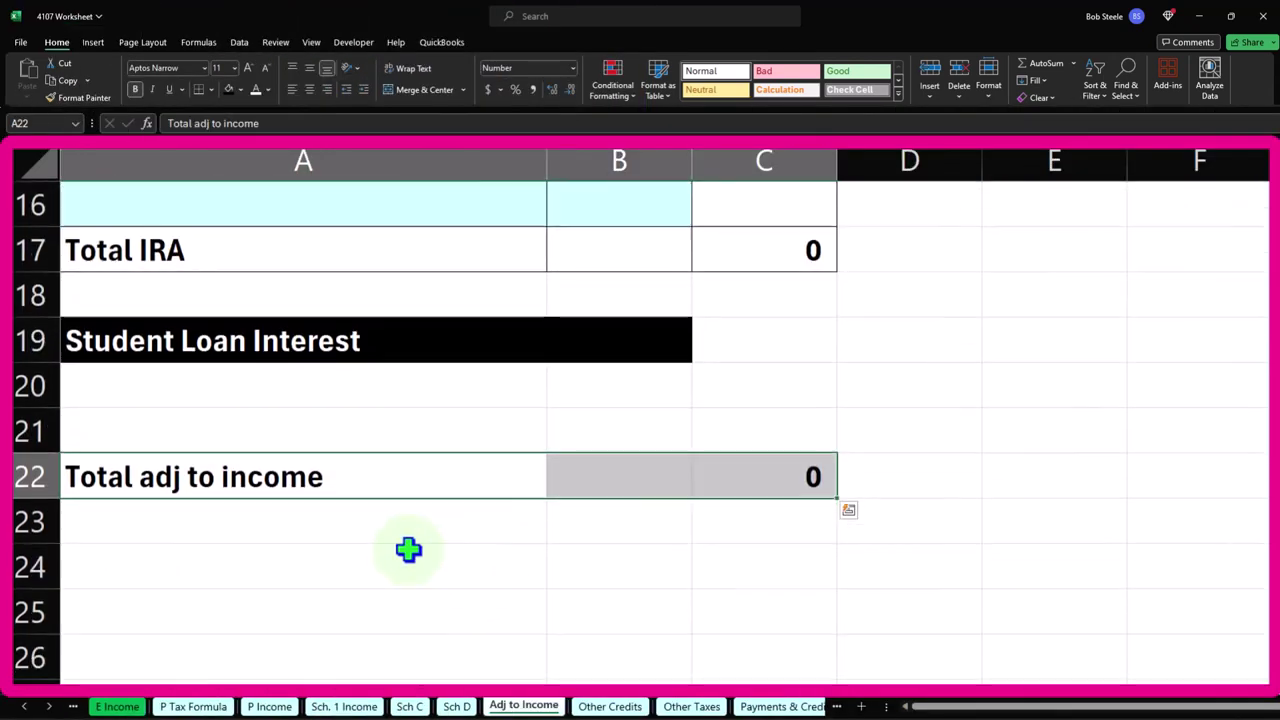
{"action": "left_click_drag", "start_coordinate": [375, 500], "coordinate": [374, 571]}
Apply the light blue fill and all borders to the input cells A20:B21 under Student Loan Interest.
{"action": "left_click_drag", "start_coordinate": [289, 399], "coordinate": [483, 428]}
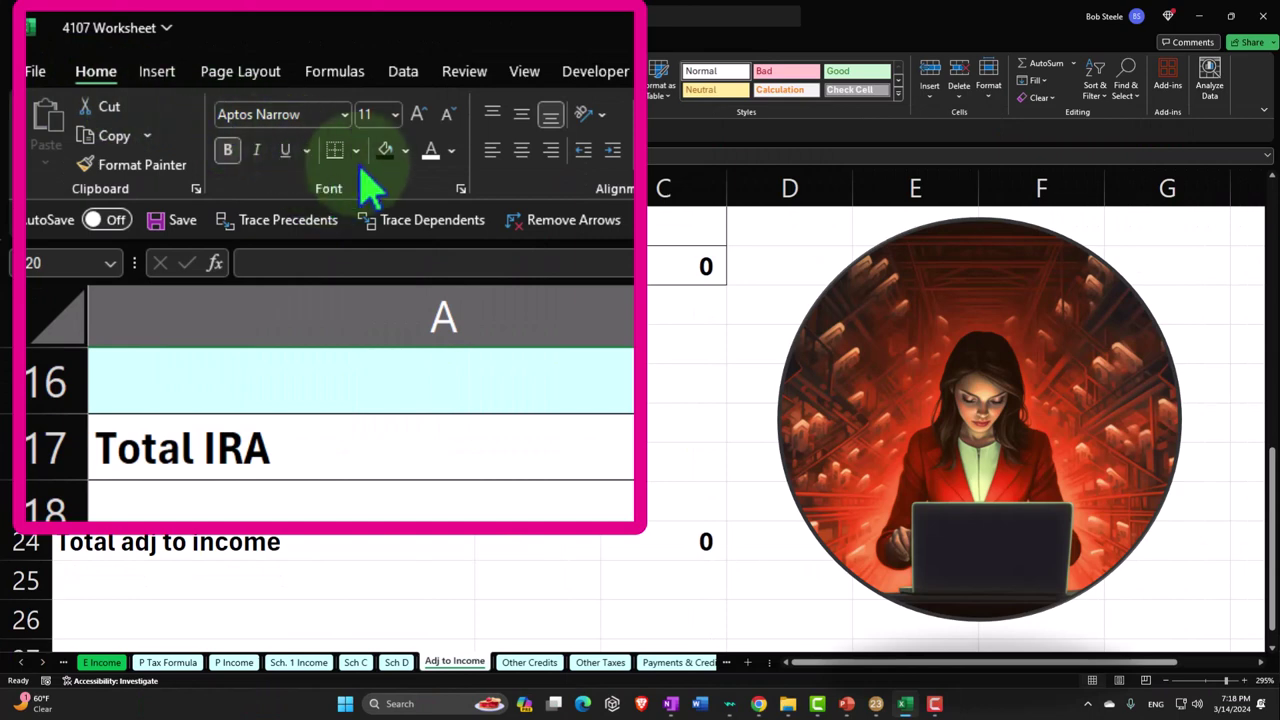
{"action": "left_click", "coordinate": [406, 151]}
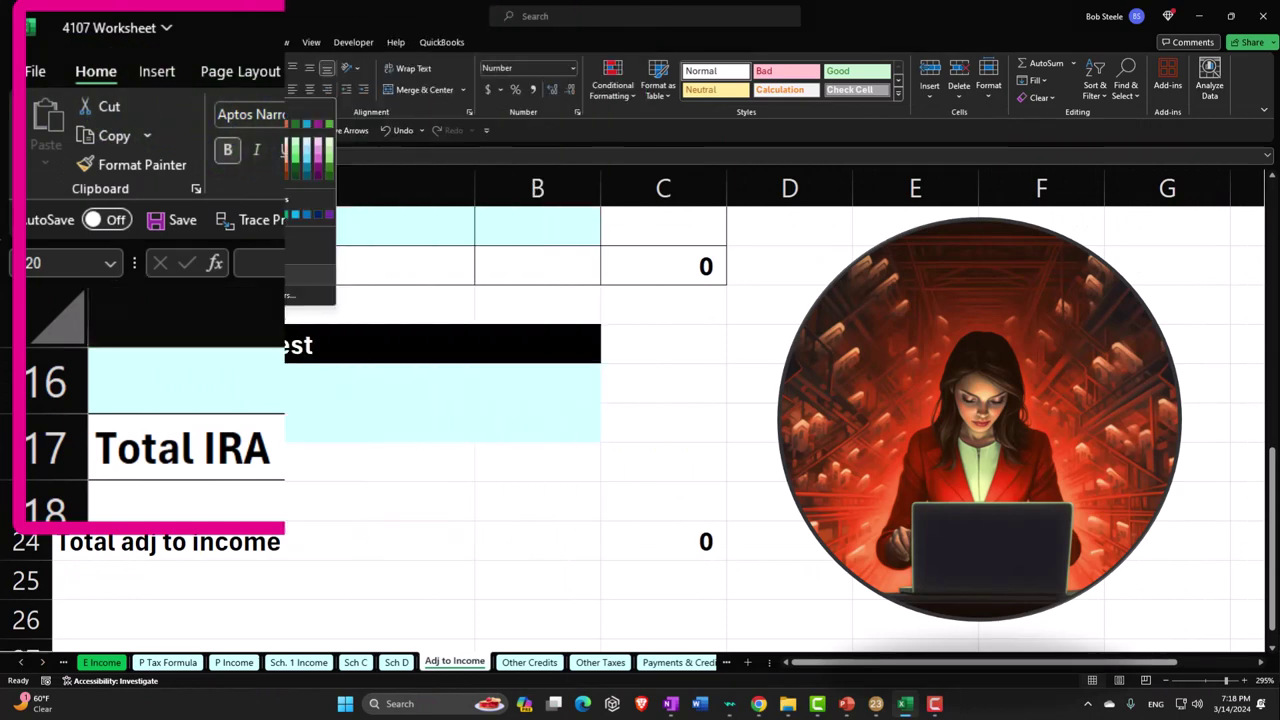
{"action": "left_click", "coordinate": [383, 425]}
{"action": "left_click", "coordinate": [185, 130]}
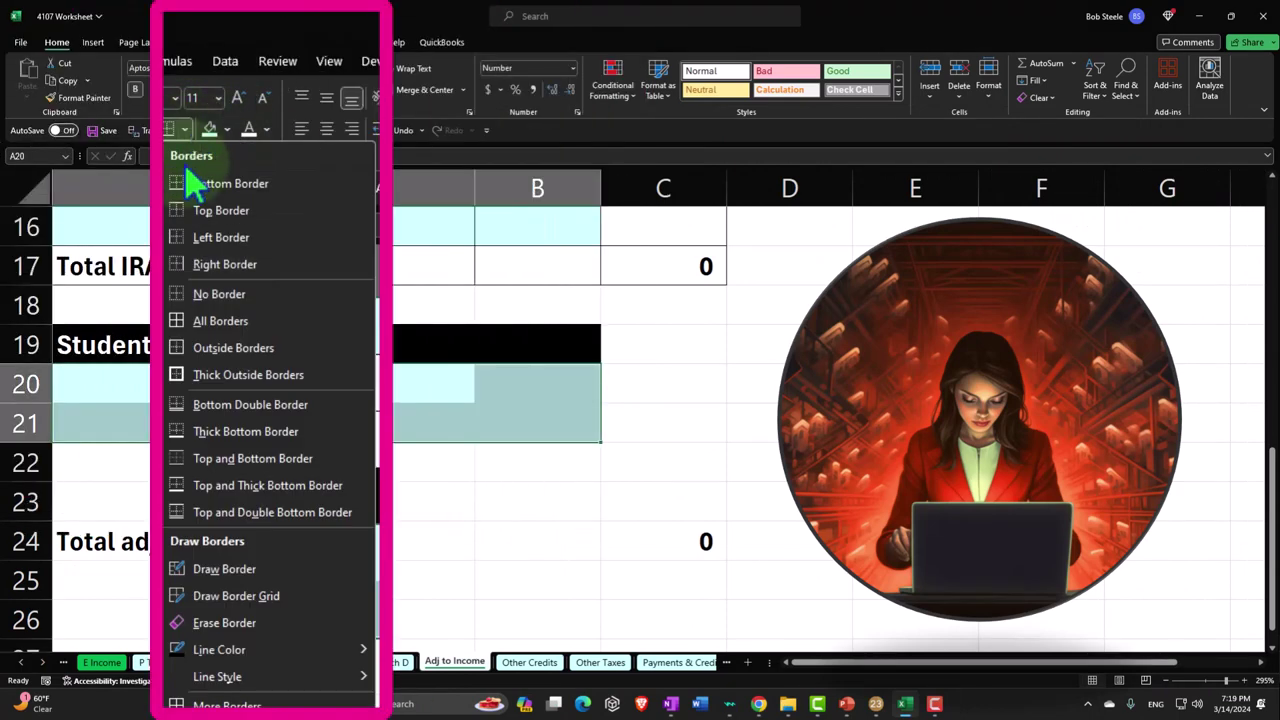
{"action": "left_click", "coordinate": [205, 325]}
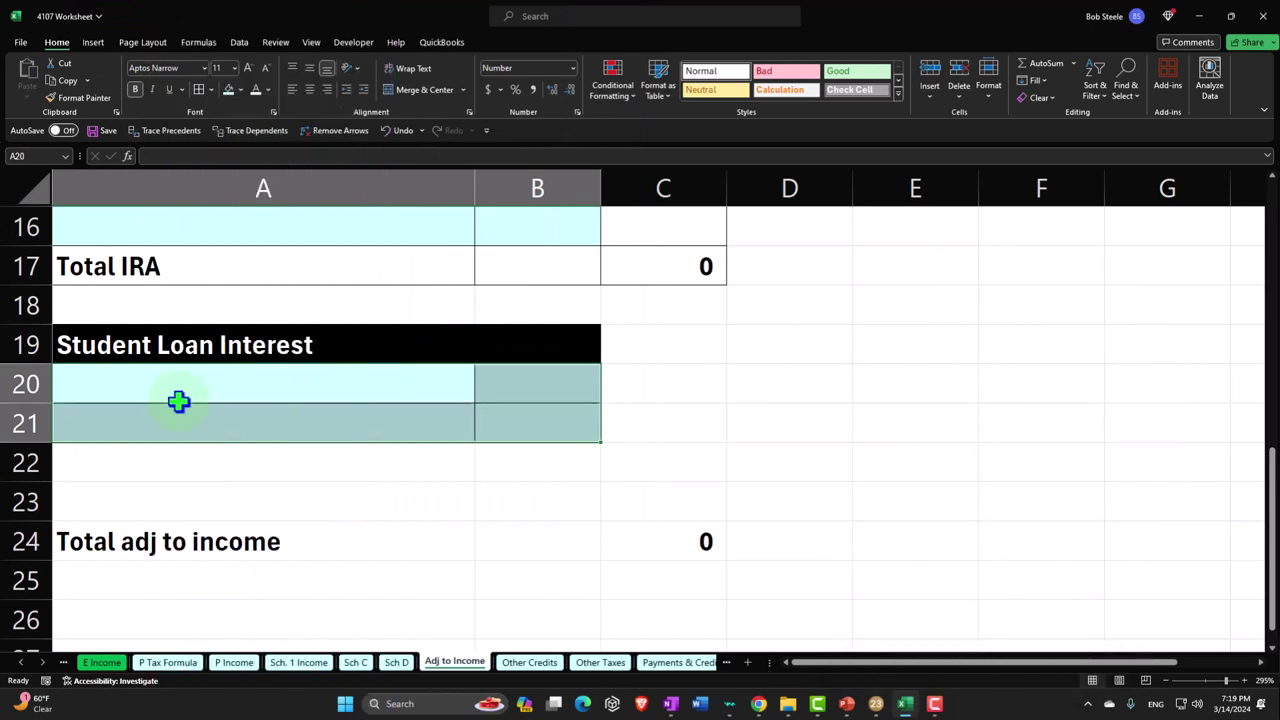
Enter the label Total student loan interest in A22.
{"action": "left_click", "coordinate": [169, 382]}
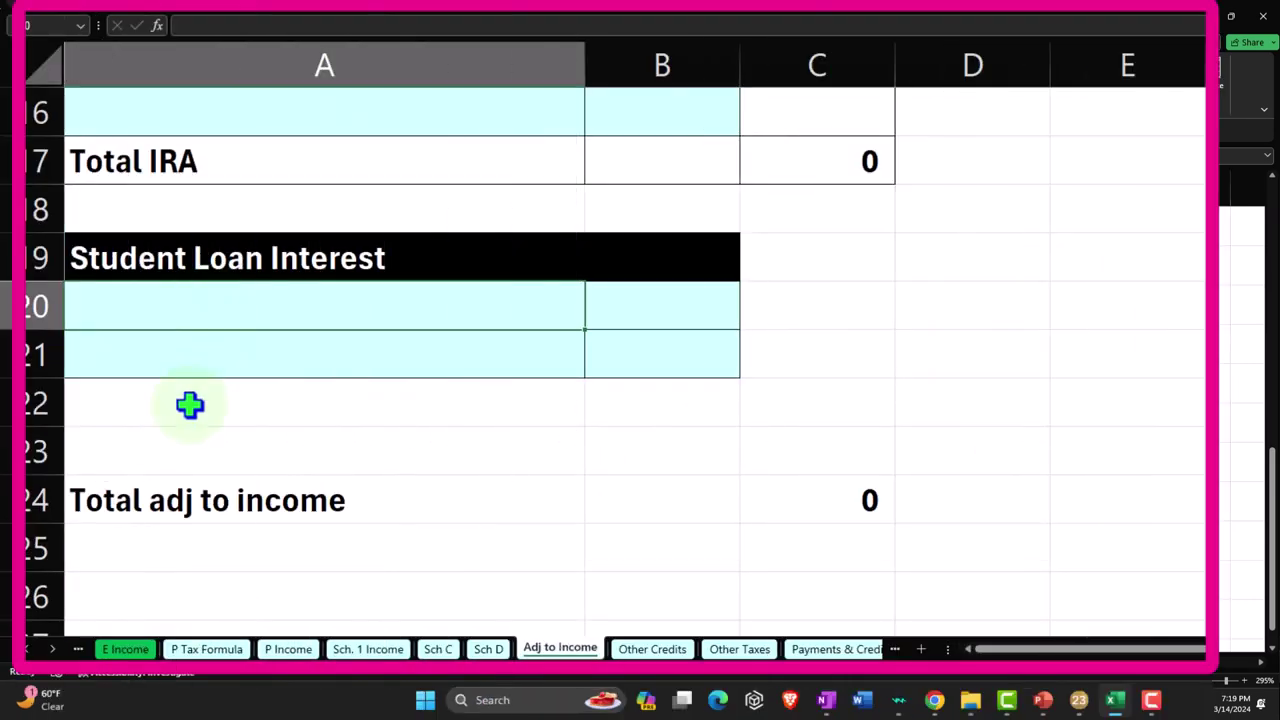
{"action": "left_click", "coordinate": [154, 463]}
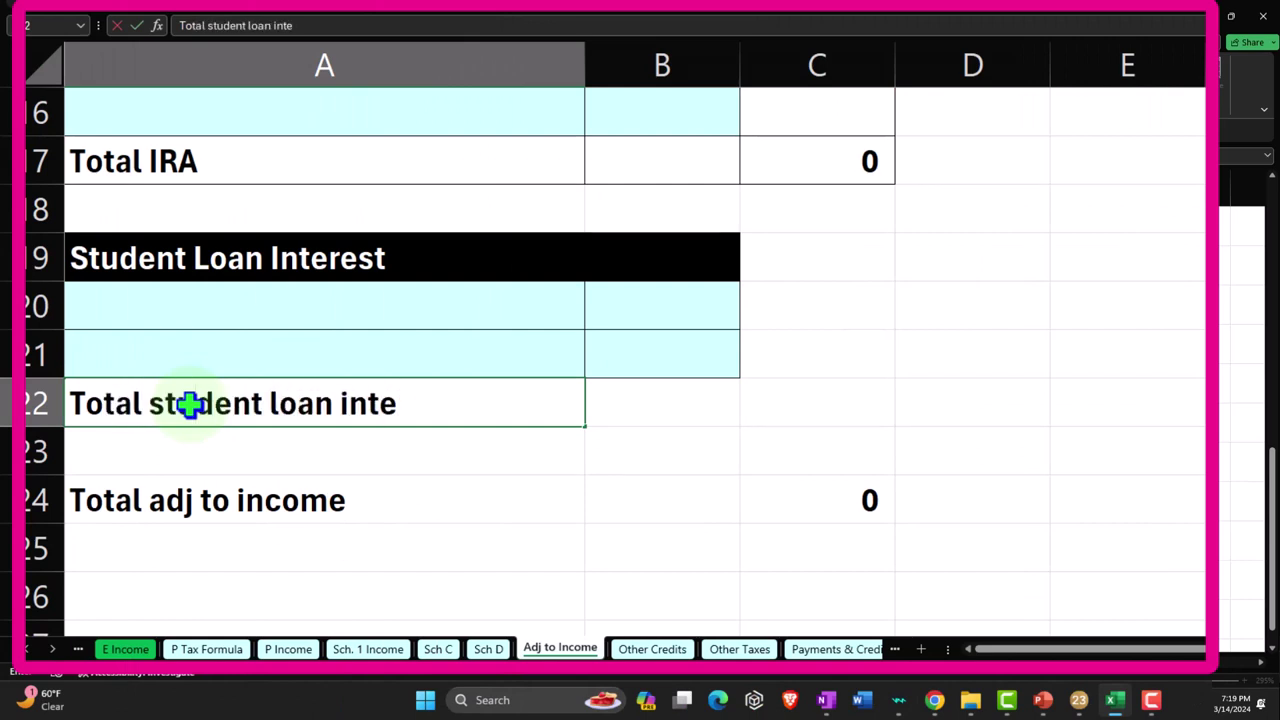
{"action": "key", "text": "Tab"}
Enter the heading Max in E19 with the limit 2,500 below it in E20.
{"action": "key", "text": "Up"}
{"action": "key", "text": "Up"}
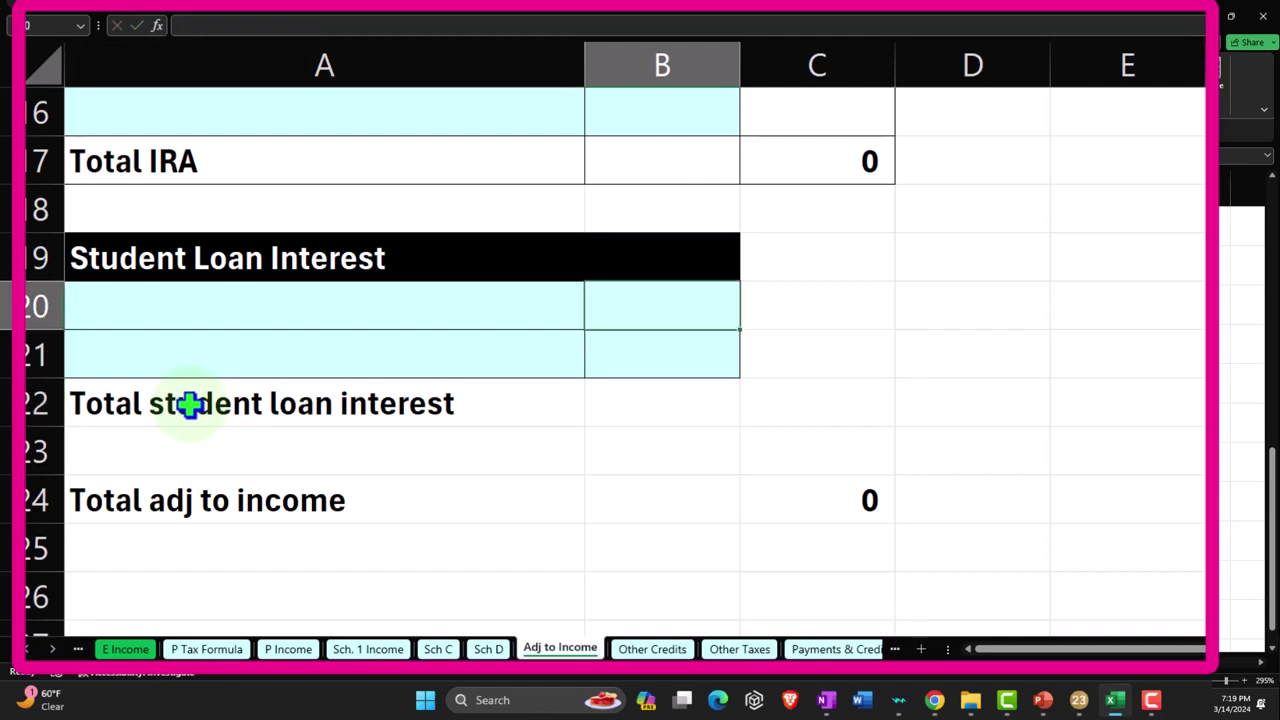
{"action": "key", "text": "Right"}
{"action": "key", "text": "Right"}
{"action": "key", "text": "Right"}
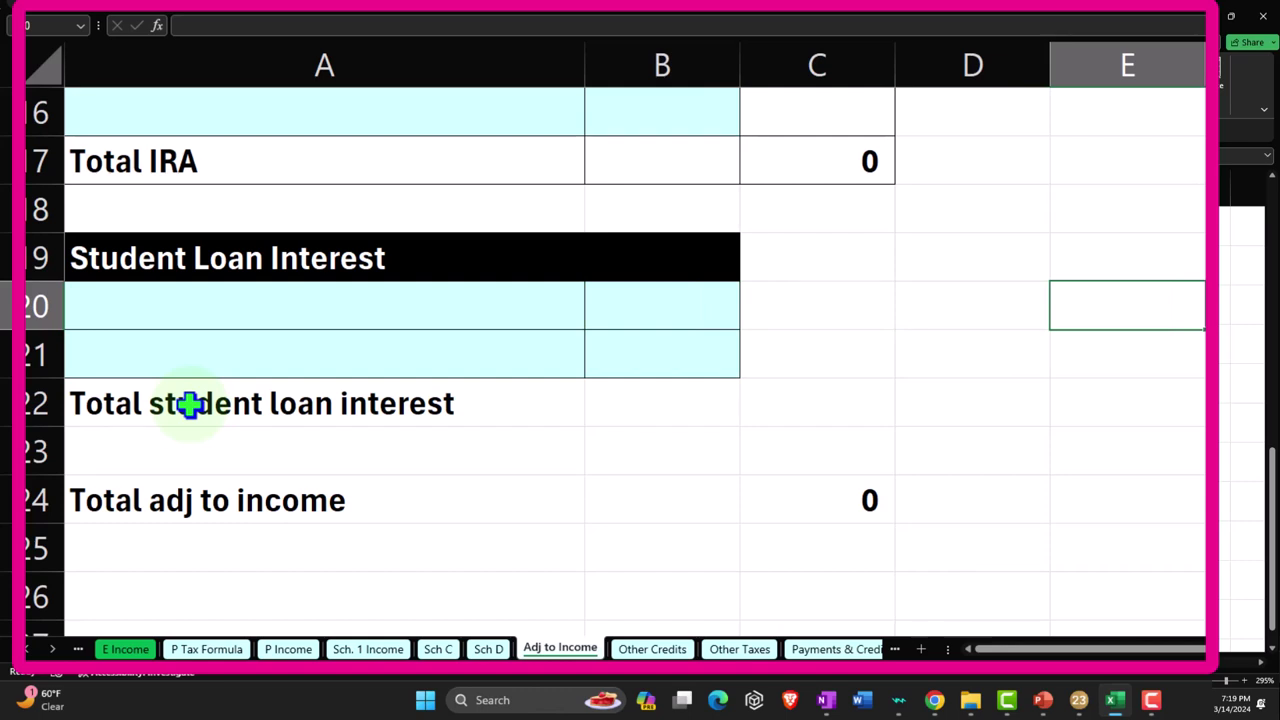
{"action": "key", "text": "Up"}
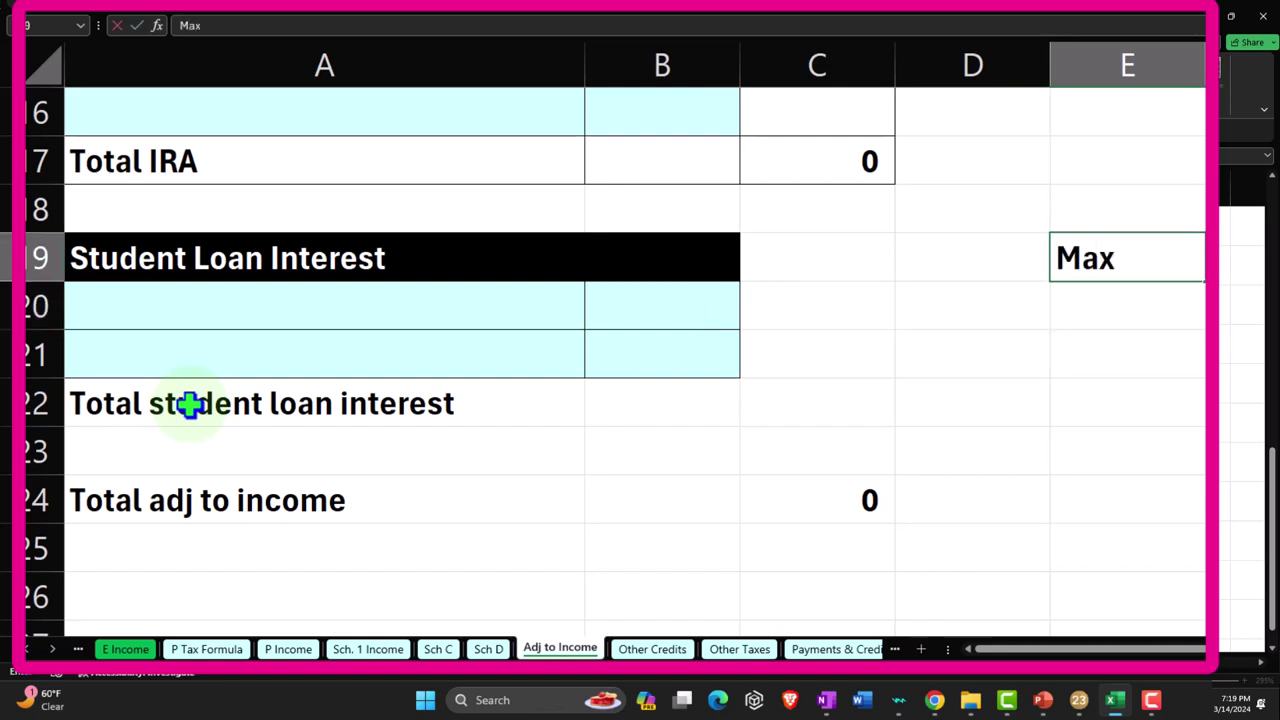
{"action": "key", "text": "Return"}
{"action": "type", "text": "2,500"}
{"action": "key", "text": "Return"}
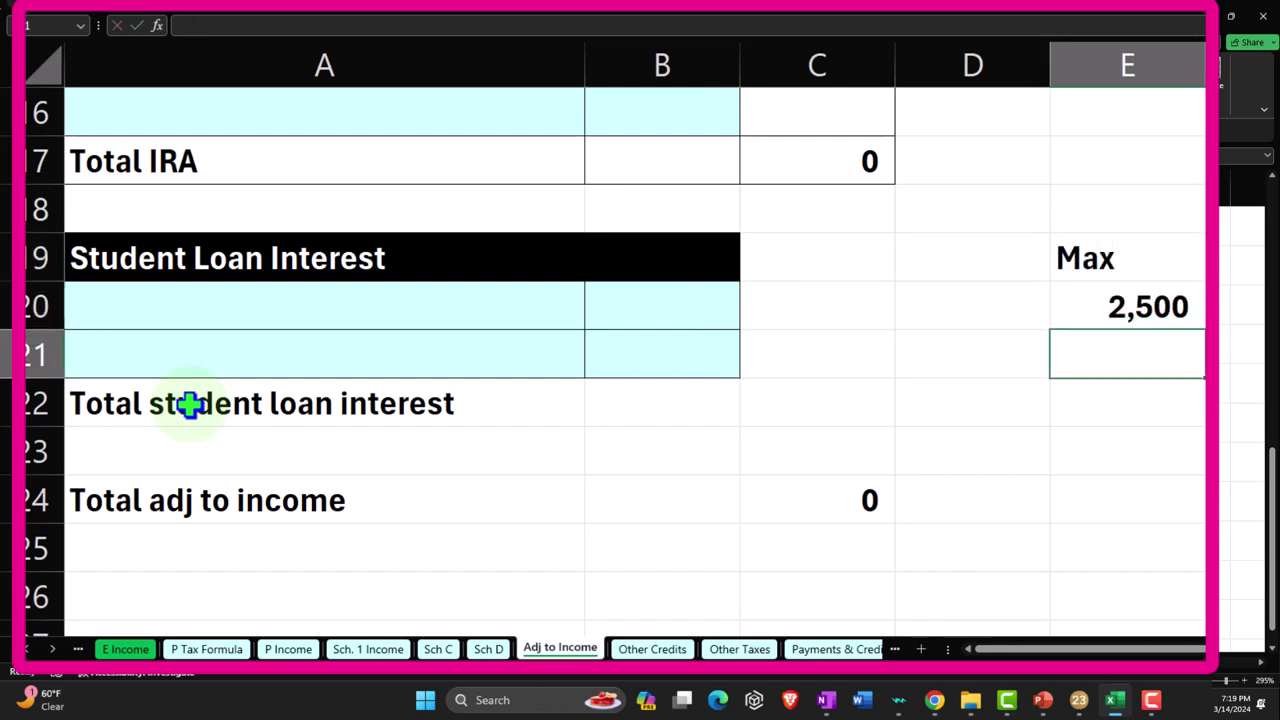
Enter 10,000 as the student loan interest amount in B20.
{"action": "key", "text": "Left"}
{"action": "key", "text": "Left"}
{"action": "key", "text": "Left"}
{"action": "key", "text": "Up"}
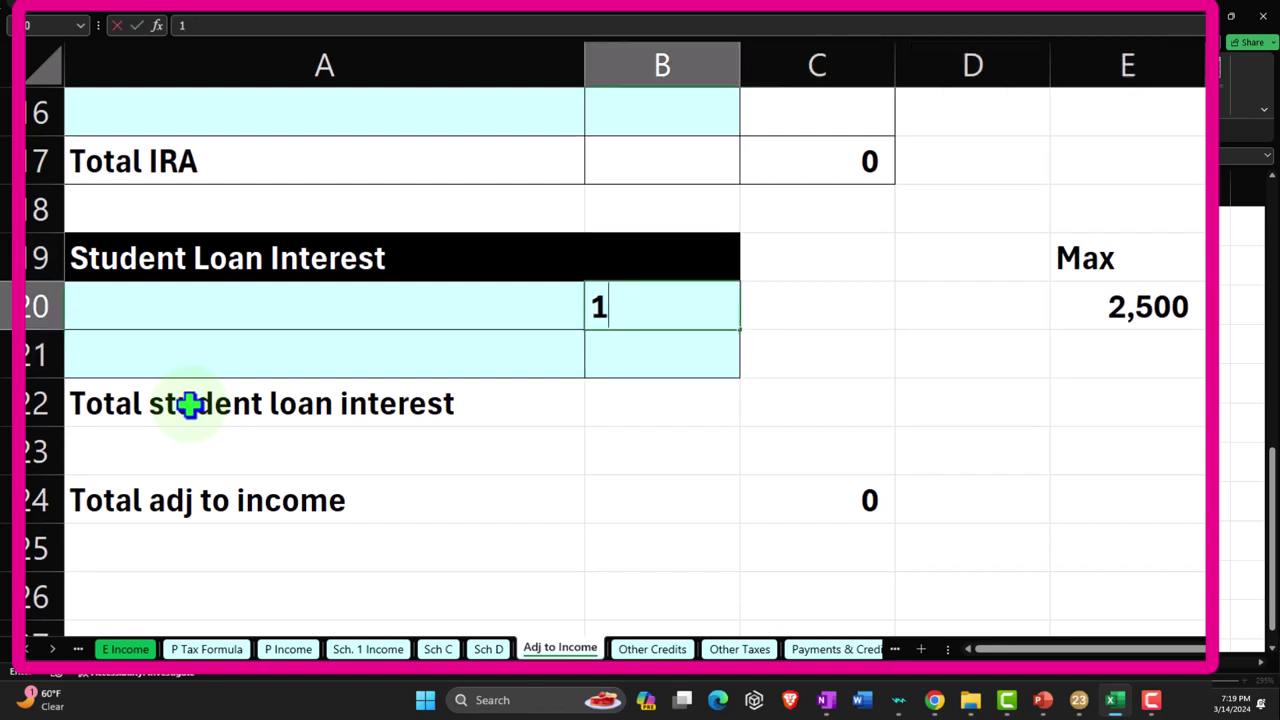
{"action": "type", "text": "10,000"}
{"action": "key", "text": "Return"}
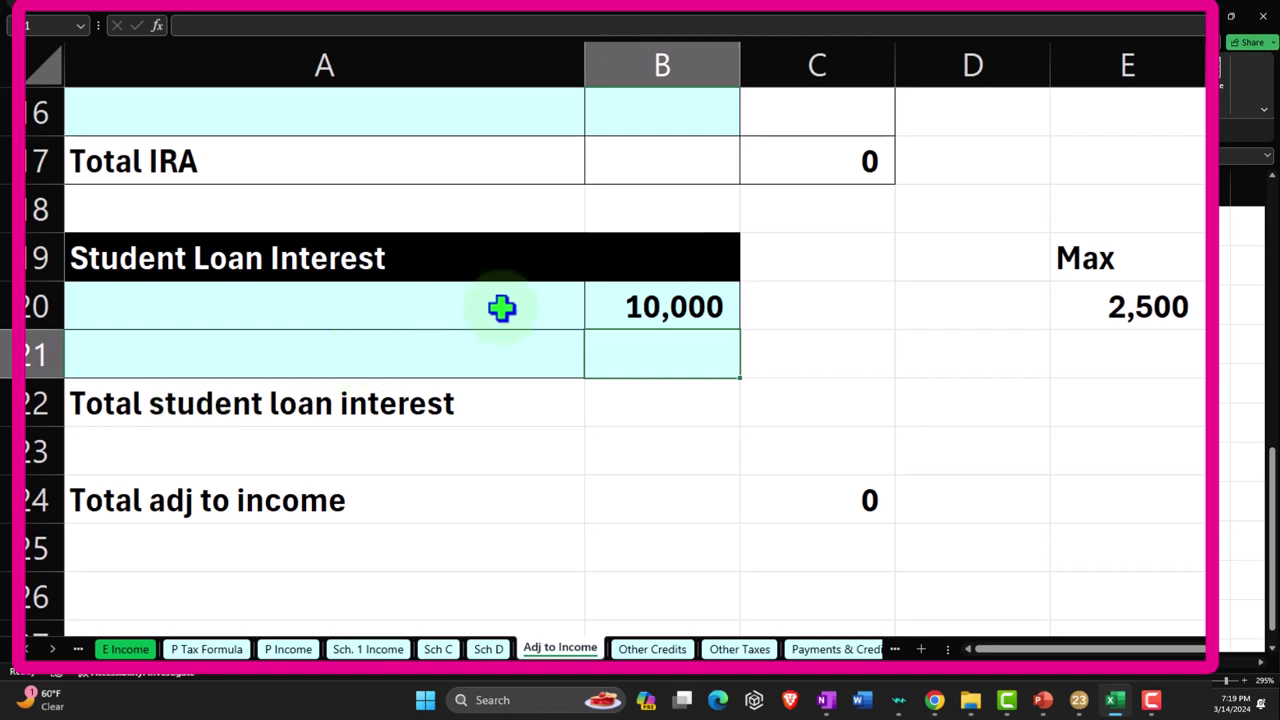
{"action": "left_click_drag", "start_coordinate": [705, 258], "coordinate": [700, 355]}
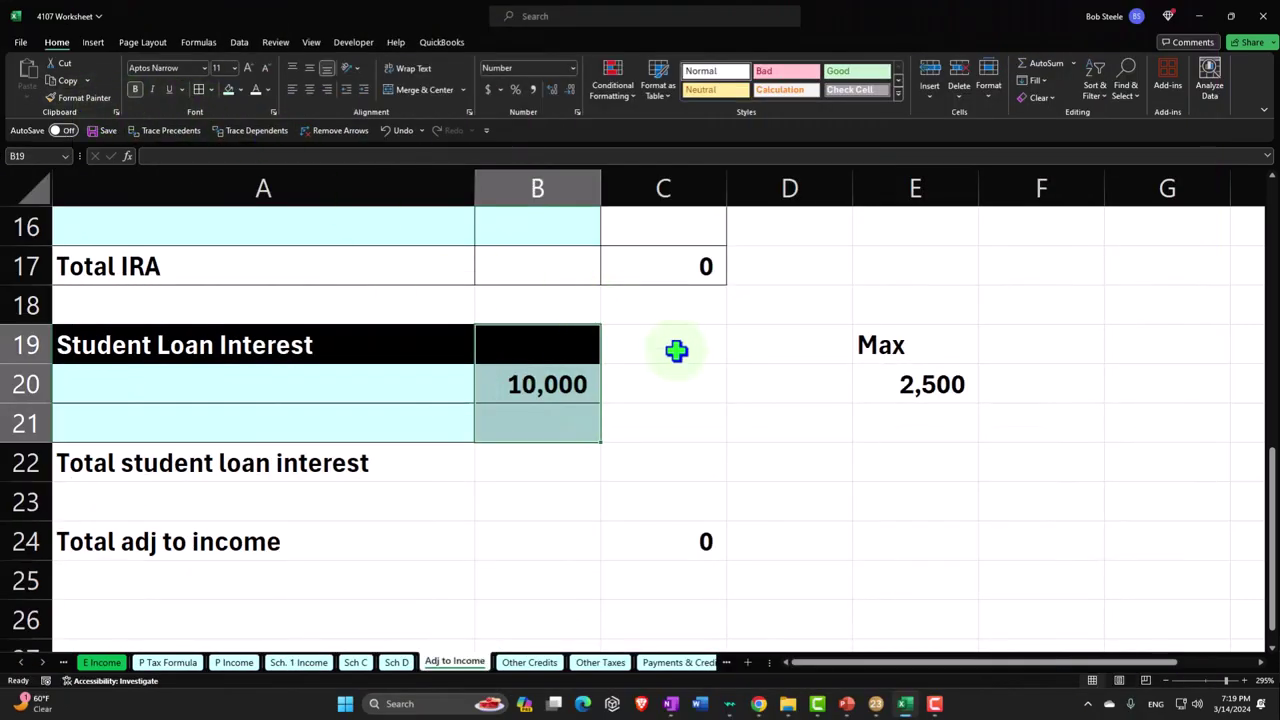
{"action": "left_click", "coordinate": [676, 350]}
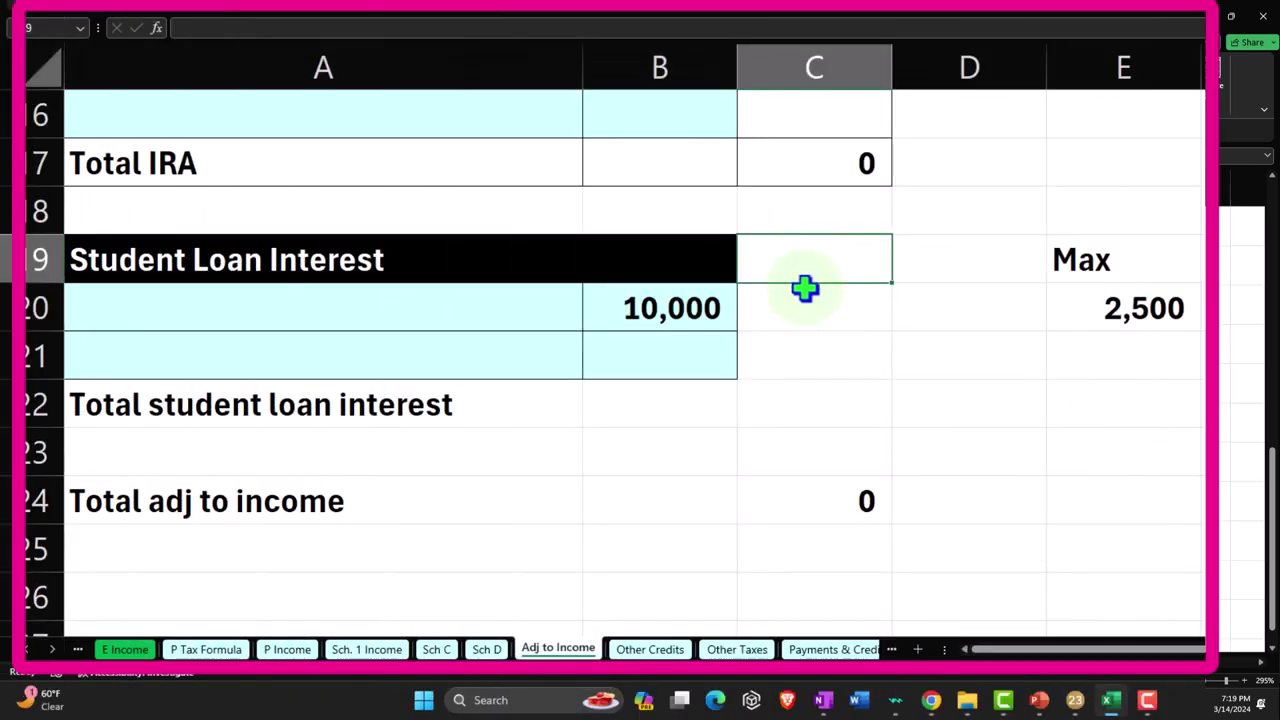
{"action": "left_click", "coordinate": [654, 383]}
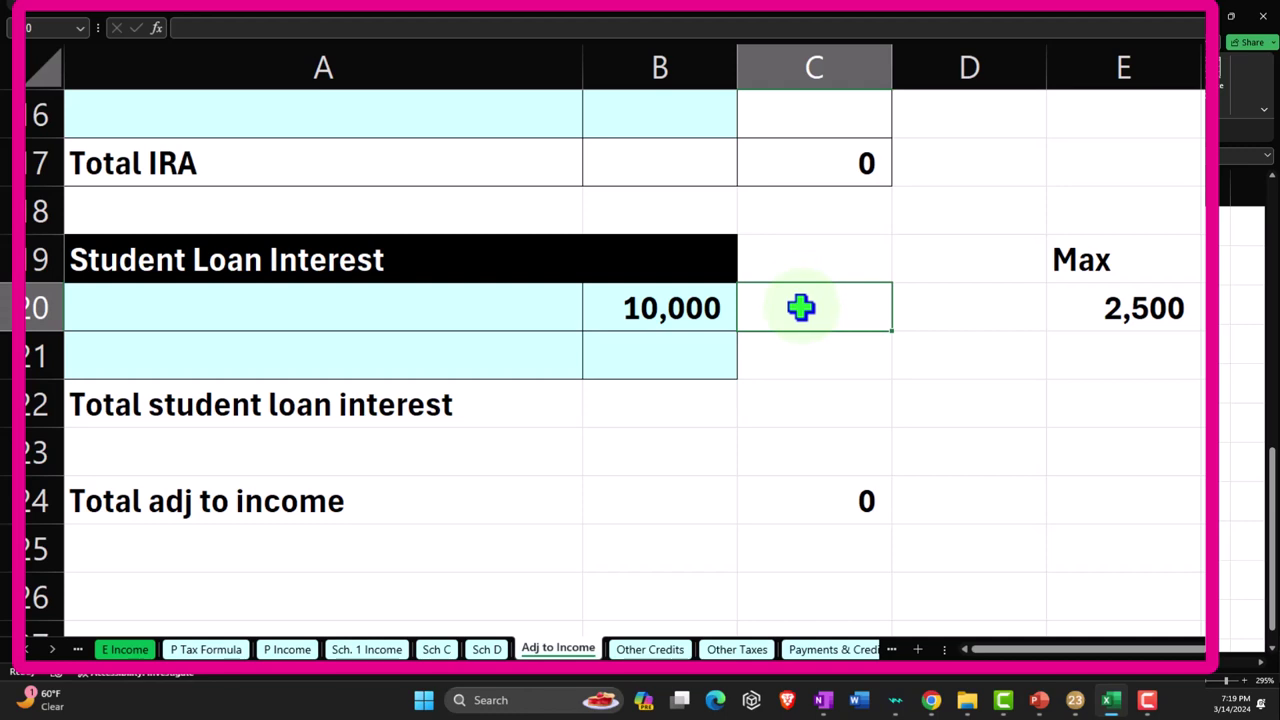
{"action": "type", "text": "=if"}
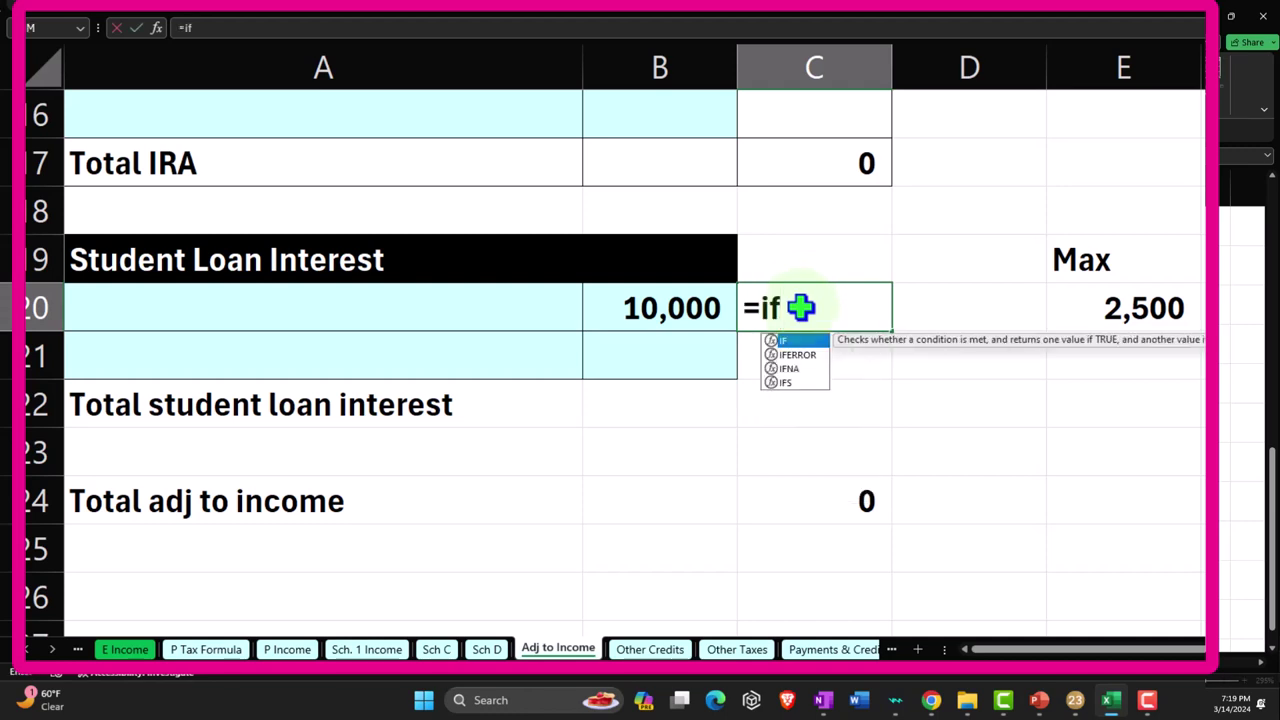
{"action": "key", "text": "BackSpace"}
{"action": "key", "text": "BackSpace"}
{"action": "key", "text": "BackSpace"}
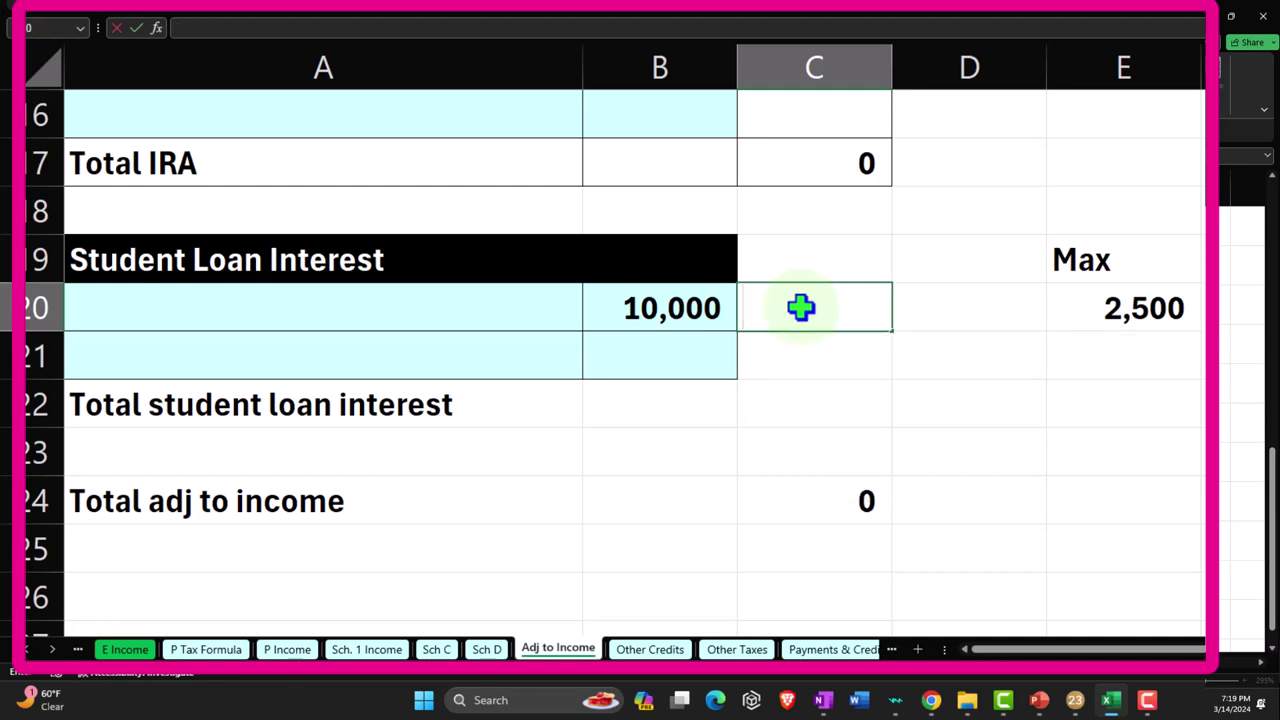
{"action": "key", "text": "Return"}
Enter the fixed deduction amount 2,500 in C20 beside the student loan interest amount.
{"action": "left_click", "coordinate": [801, 308]}
{"action": "type", "text": "25,000"}
{"action": "key", "text": "Return"}
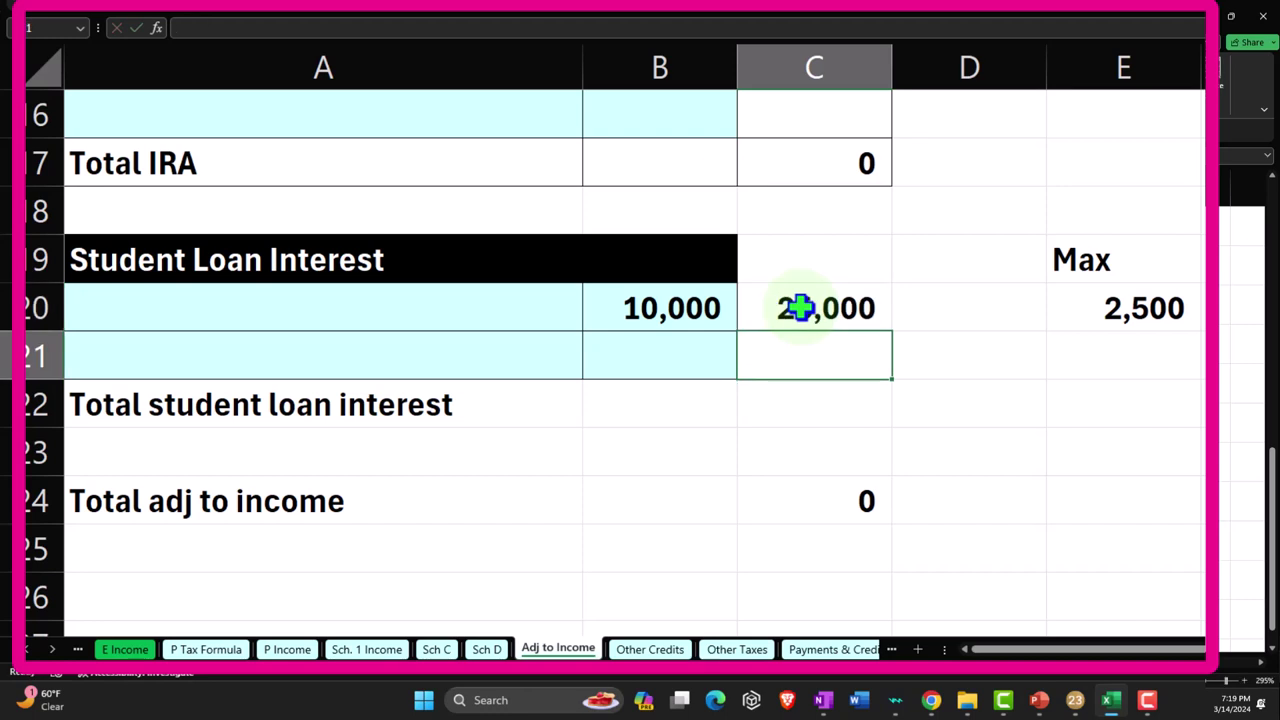
{"action": "left_click", "coordinate": [801, 308]}
{"action": "type", "text": "2500"}
{"action": "key", "text": "Return"}
Link C20 to the maximum in E20 with a formula and add all borders to C20:C21.
{"action": "left_click", "coordinate": [801, 308]}
{"action": "key", "text": "Left"}
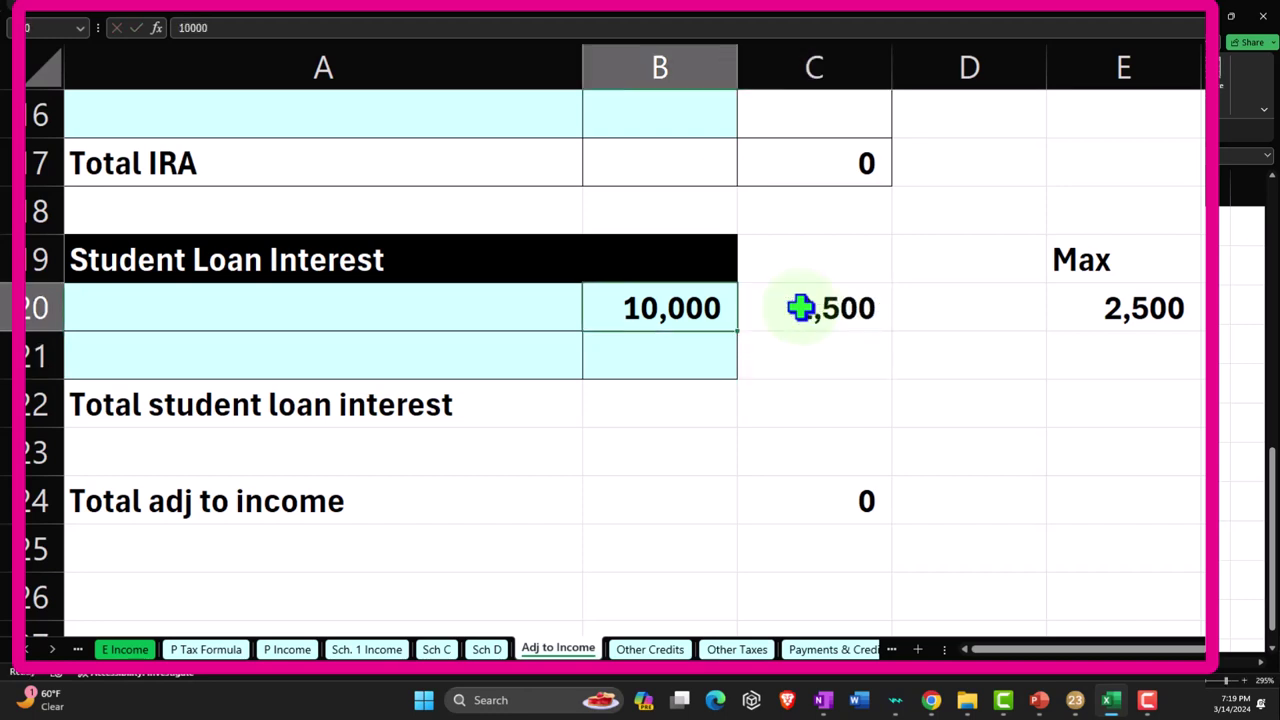
{"action": "key", "text": "Right"}
{"action": "type", "text": "="}
{"action": "key", "text": "Right"}
{"action": "key", "text": "Right"}
{"action": "key", "text": "Return"}
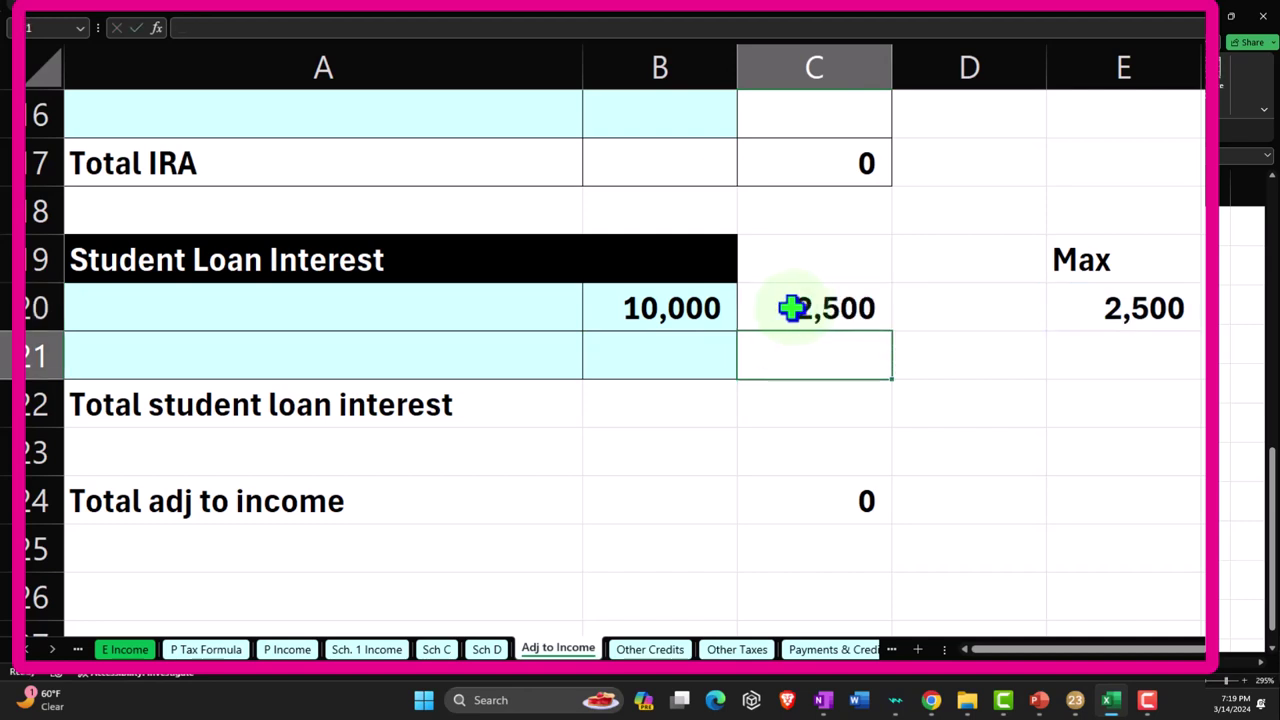
{"action": "left_click_drag", "start_coordinate": [792, 308], "coordinate": [797, 340]}
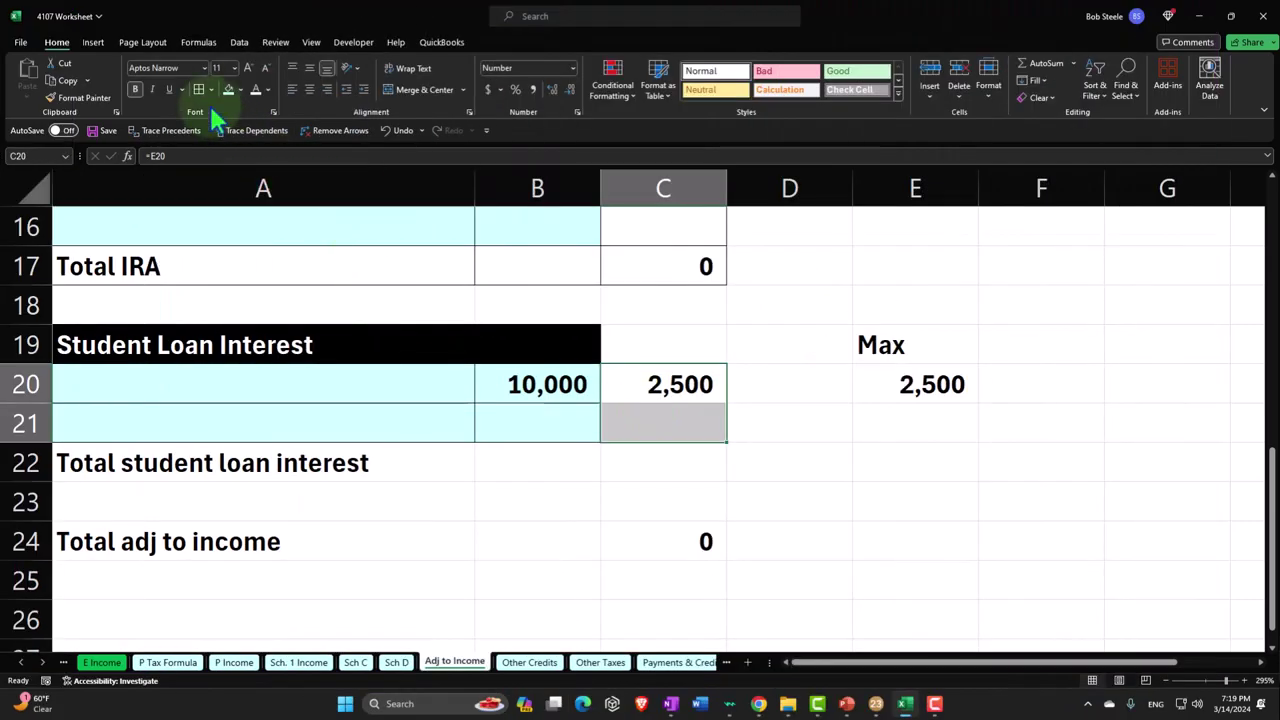
Extend the Total adj to income formula in C24 by adding the student loan interest total cell C22.
{"action": "left_click", "coordinate": [679, 536]}
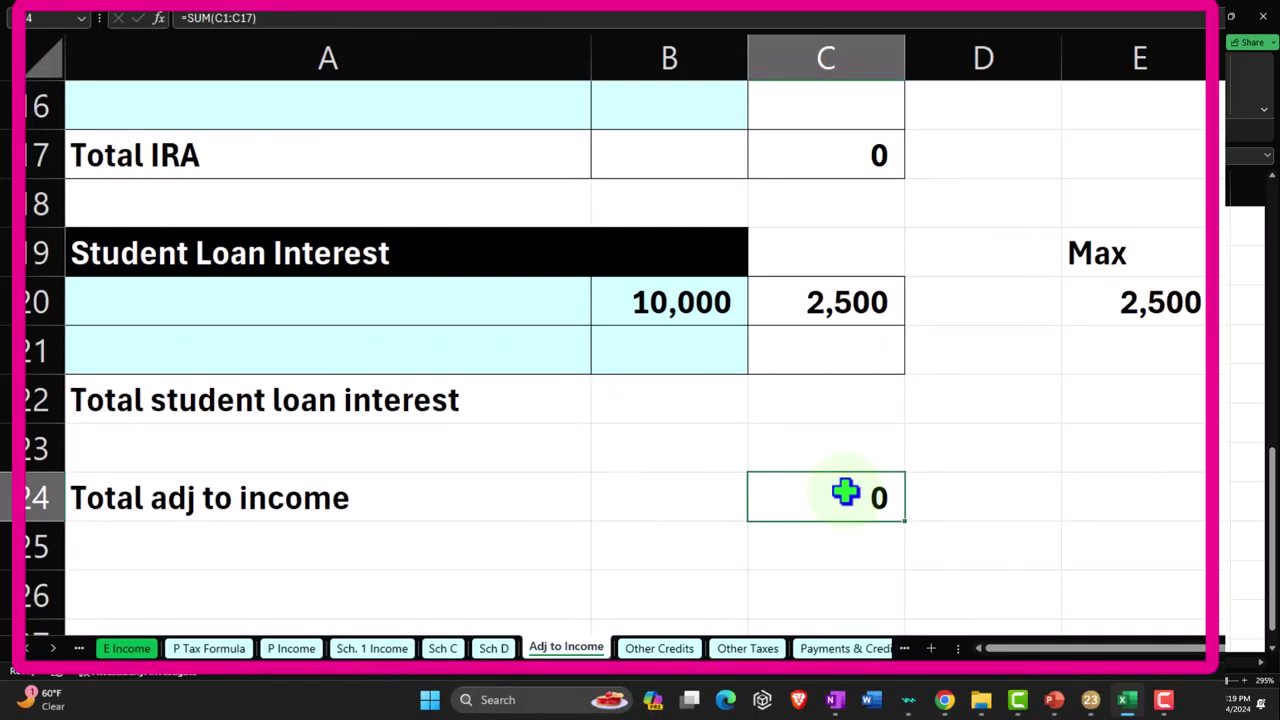
{"action": "left_click", "coordinate": [846, 434]}
{"action": "double_click", "coordinate": [853, 494]}
{"action": "left_click", "coordinate": [987, 474]}
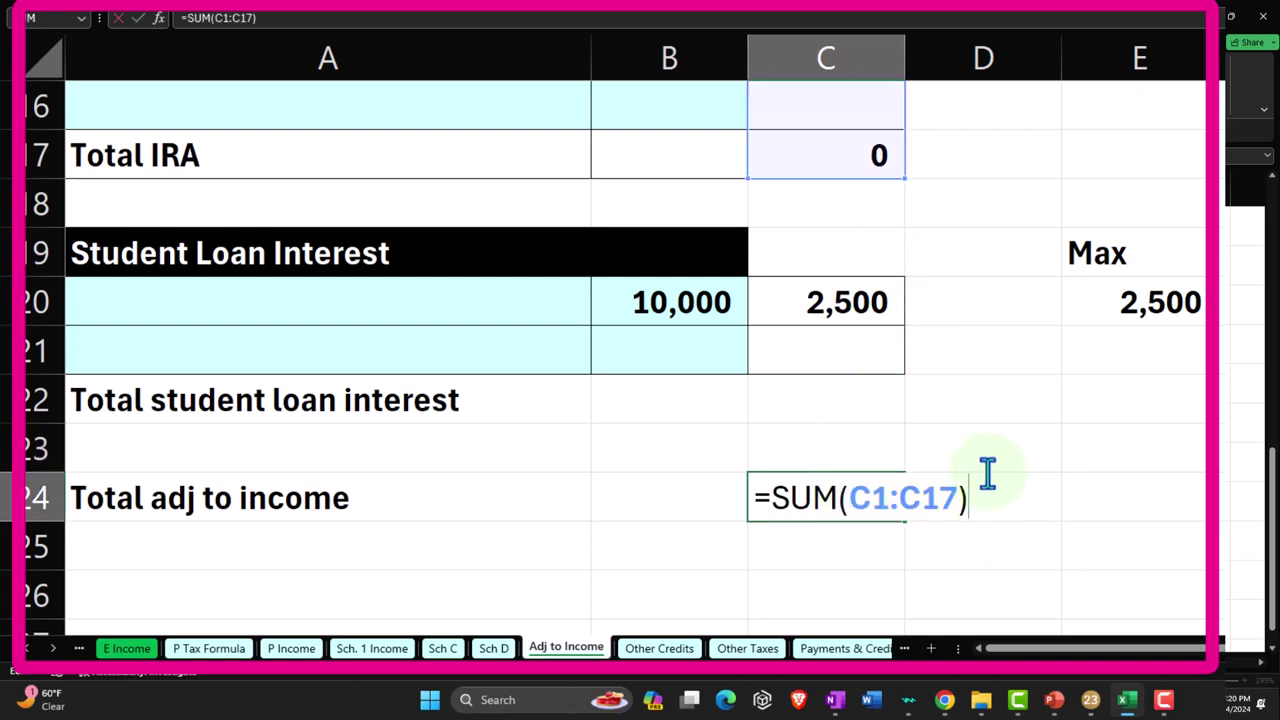
{"action": "type", "text": "+"}
{"action": "left_click", "coordinate": [857, 399]}
{"action": "key", "text": "Return"}
{"action": "key", "text": "Up"}
Enter a SUM formula over C20:C21 in C22 for the total student loan interest.
{"action": "left_click", "coordinate": [857, 392]}
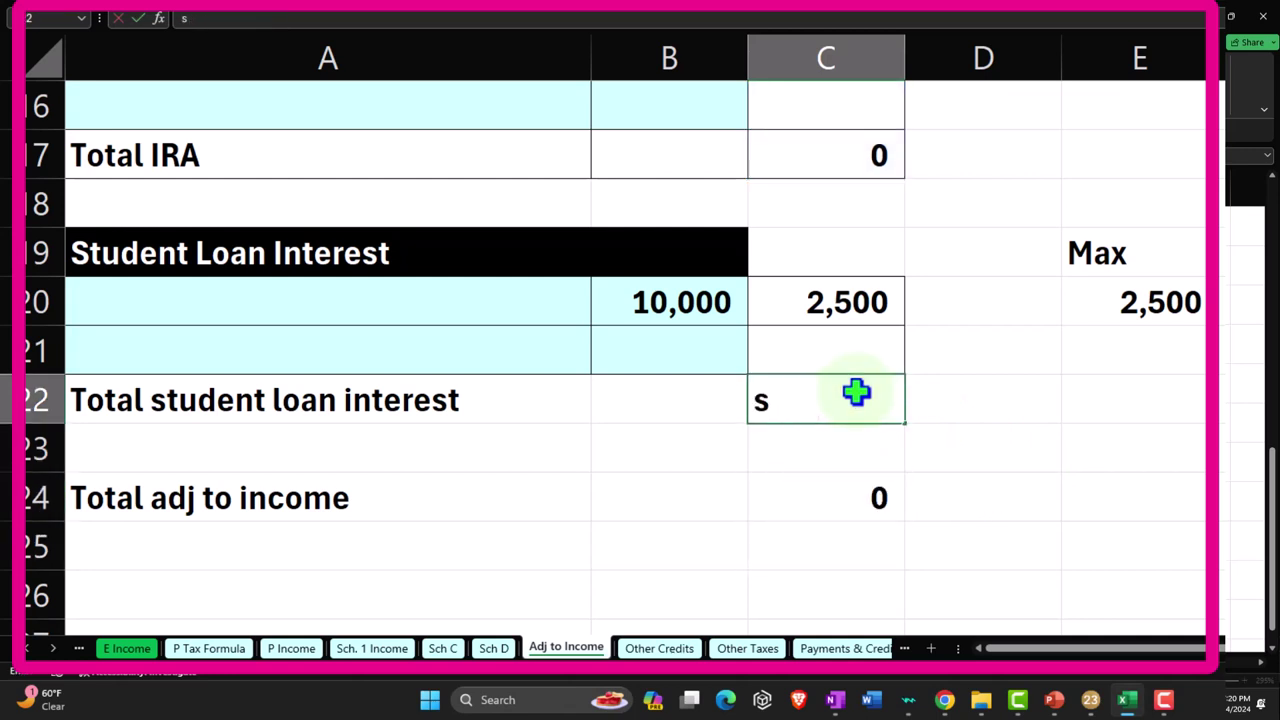
{"action": "type", "text": "=sum("}
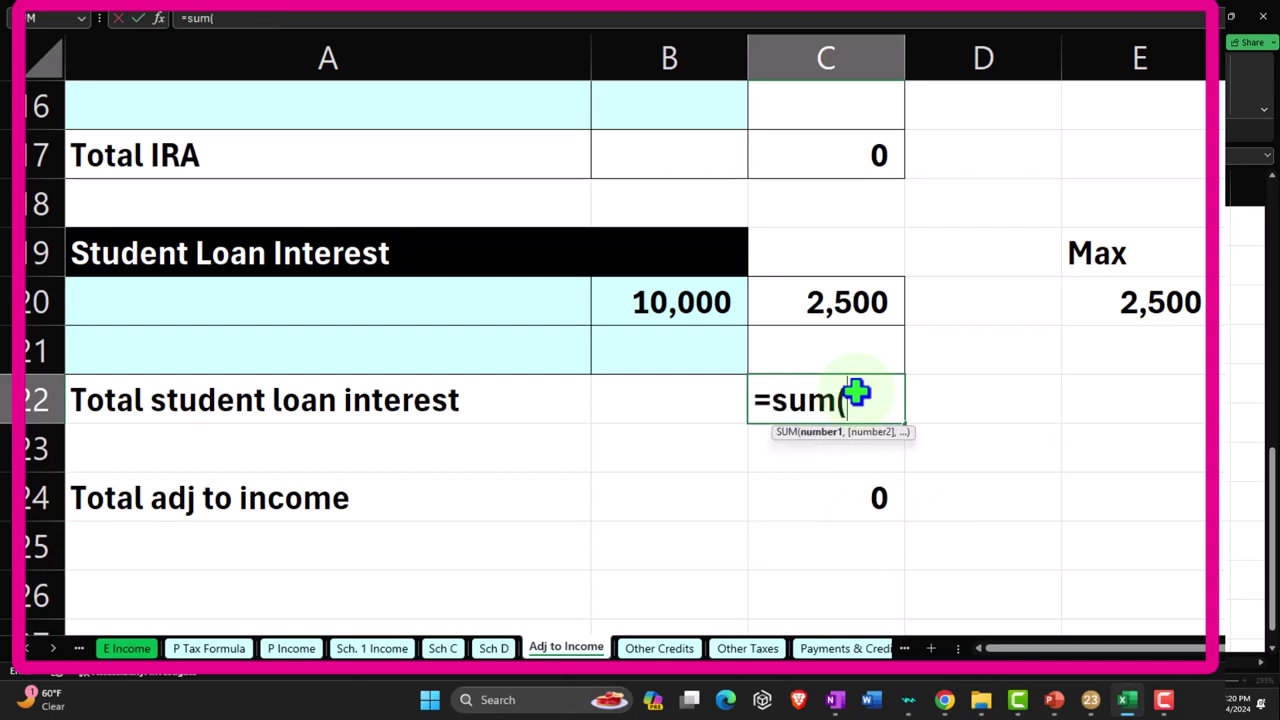
{"action": "key", "text": "Up"}
{"action": "key", "text": "shift+Up"}
{"action": "key", "text": "shift+Up"}
{"action": "key", "text": "shift+Right"}
{"action": "key", "text": "shift+Left"}
{"action": "key", "text": "shift+Down"}
{"action": "key", "text": "Return"}
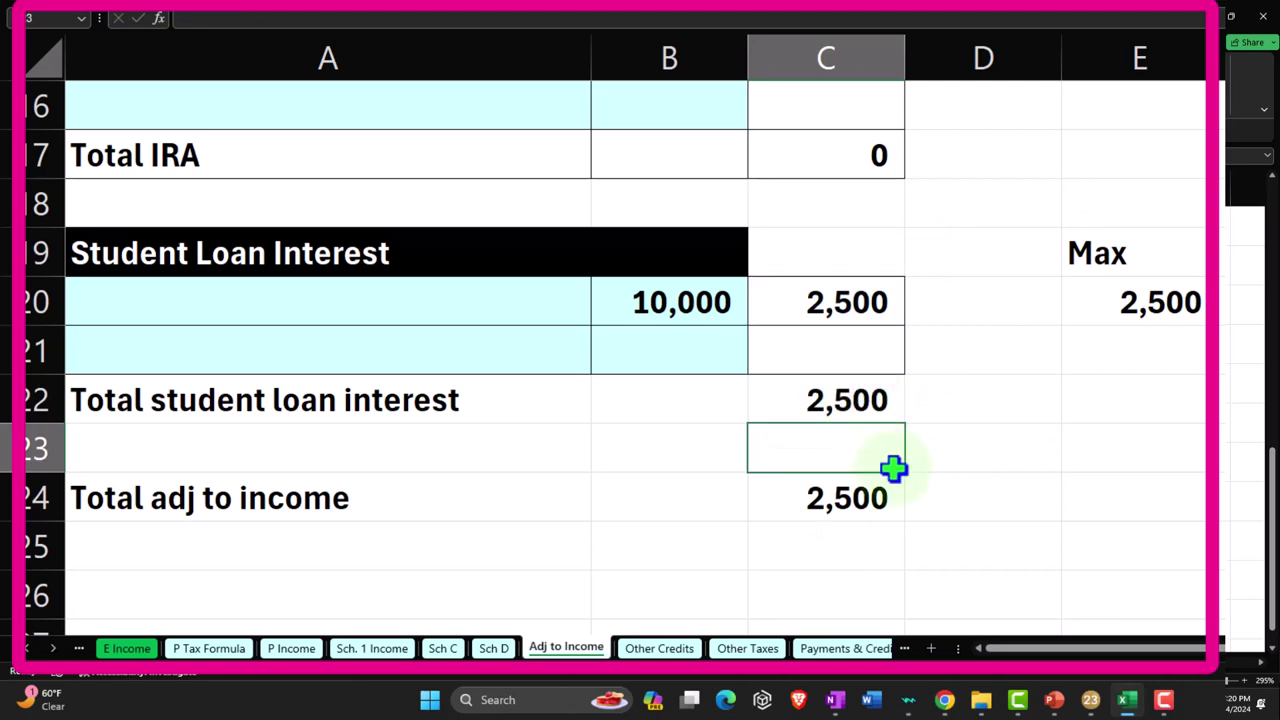
Check the adjustments total in C24 and how it carries into adjustments and AGI on the P Tax Formula sheet.
{"action": "left_click", "coordinate": [880, 503]}
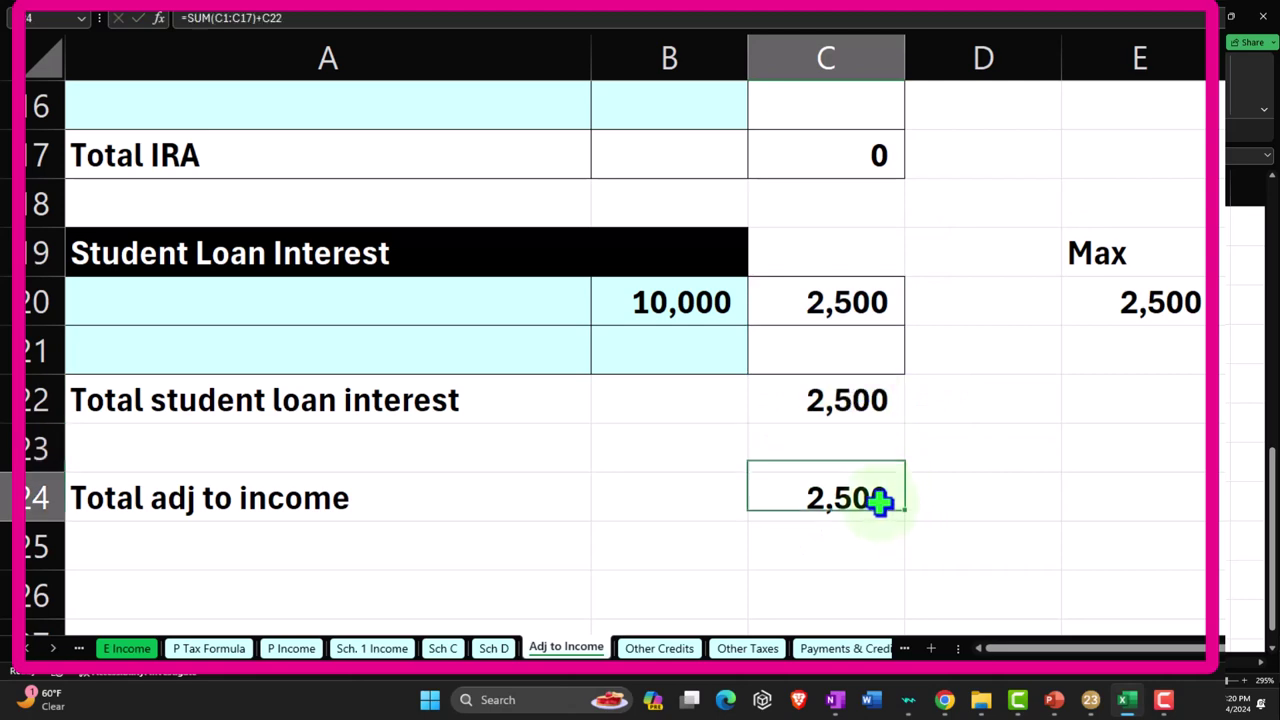
{"action": "left_click", "coordinate": [208, 648]}
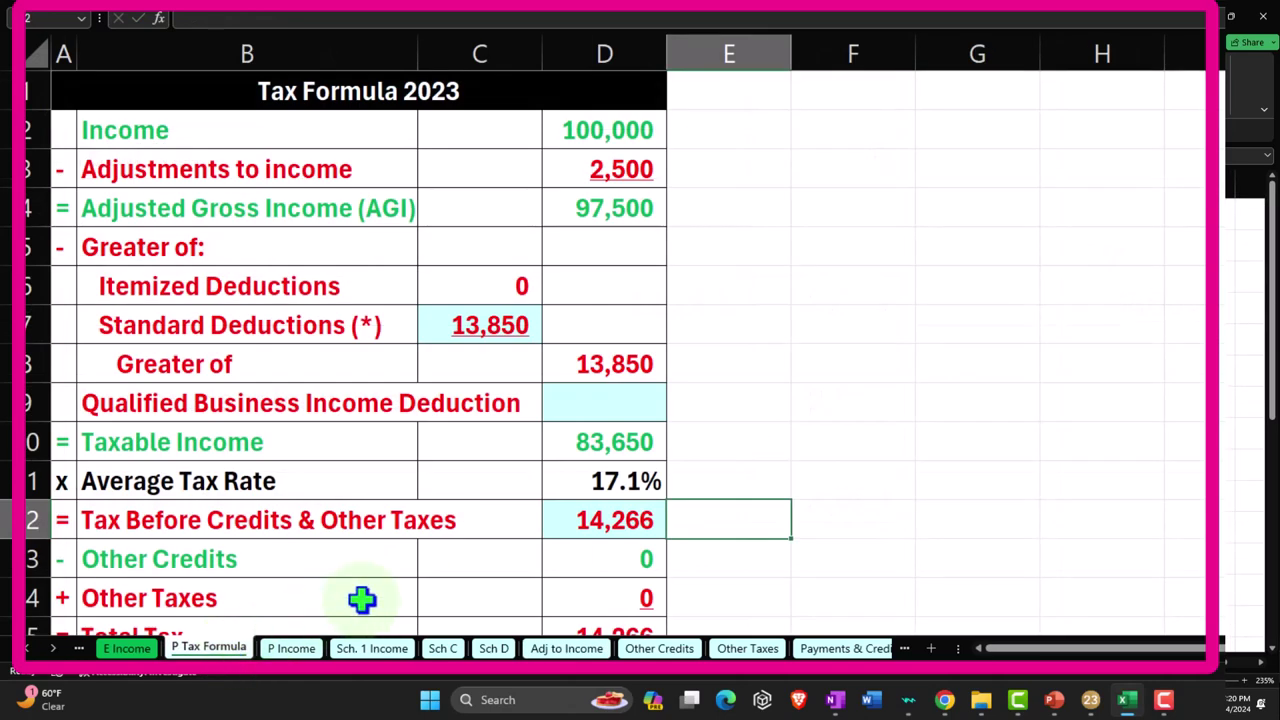
{"action": "left_click", "coordinate": [616, 183]}
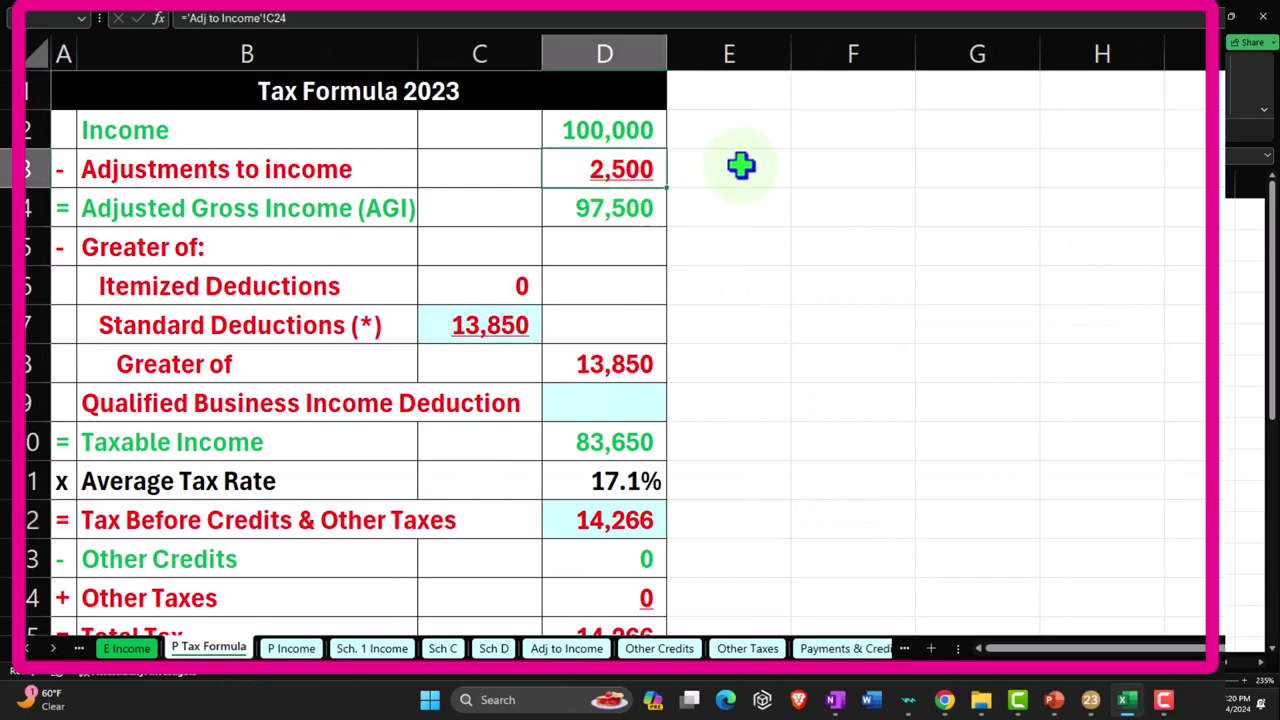
{"action": "key", "text": "Down"}
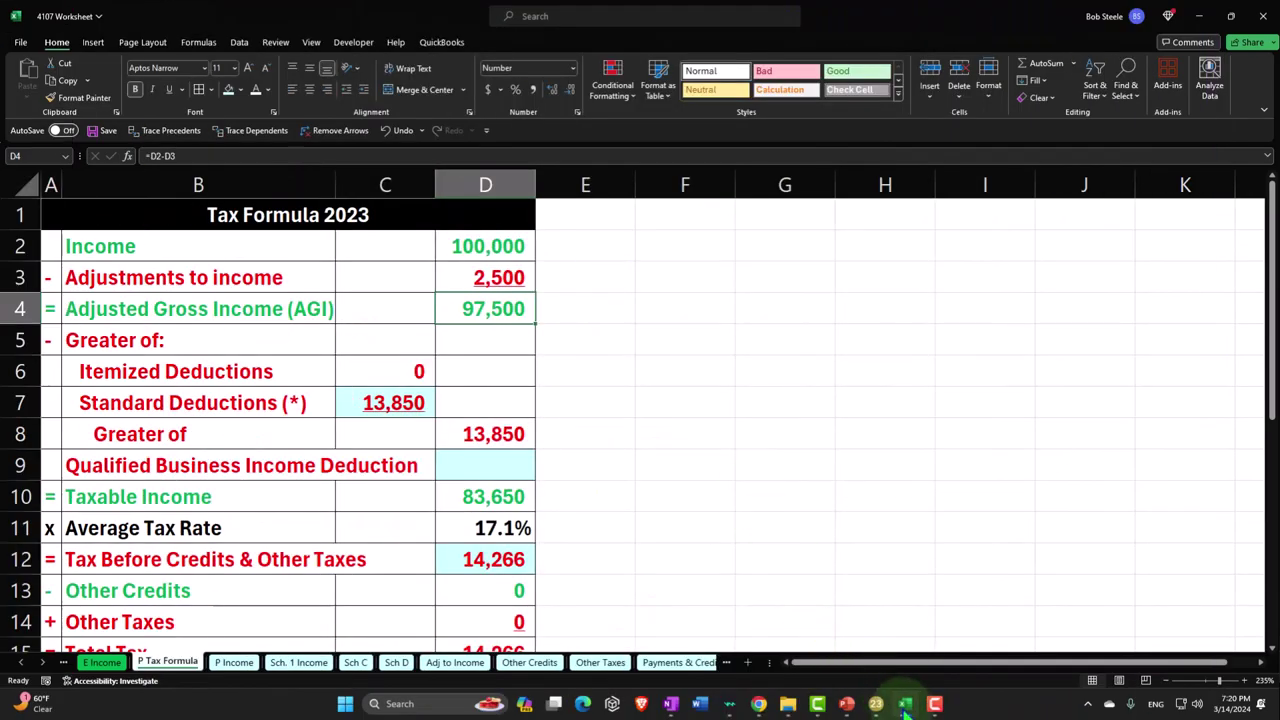
Switch to Lacerte and examine total income, adjustments and adjusted gross income on Form 1040 page 1.
{"action": "left_click", "coordinate": [1127, 699]}
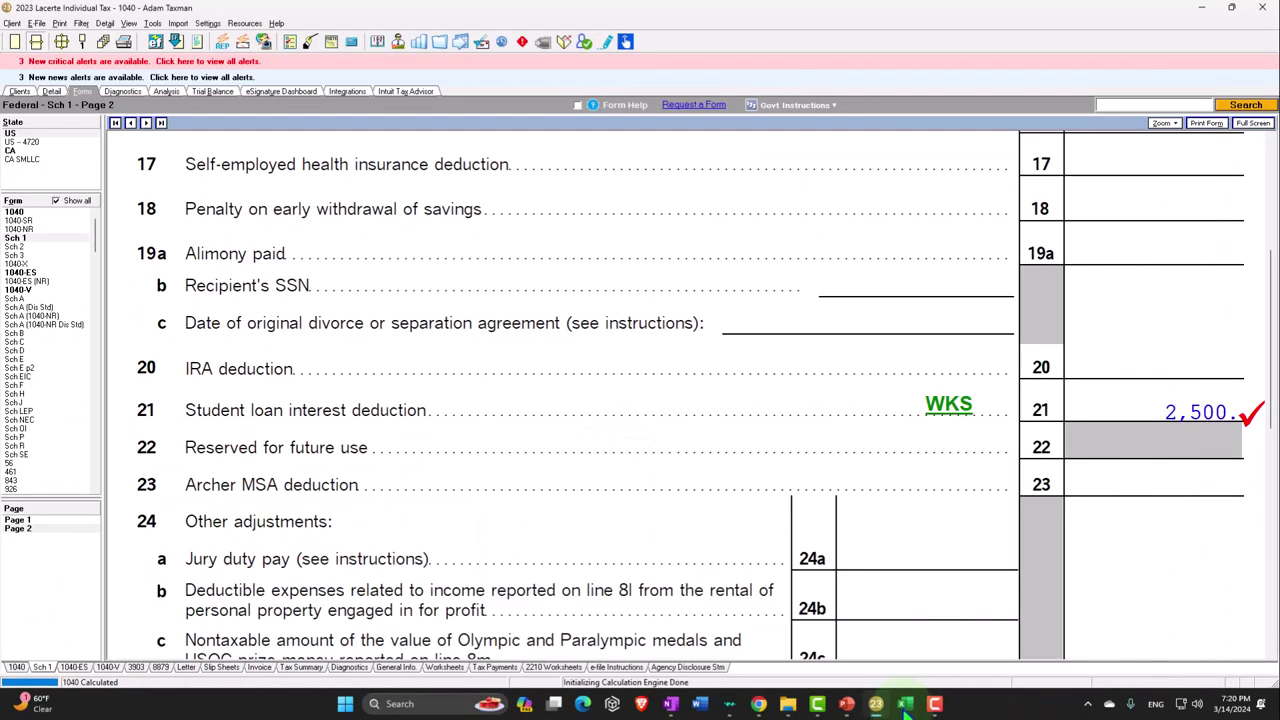
{"action": "left_click", "coordinate": [18, 212]}
{"action": "scroll", "coordinate": [643, 440], "scroll_direction": "down", "scroll_amount": 5}
{"action": "scroll", "coordinate": [643, 455], "scroll_direction": "down", "scroll_amount": 10}
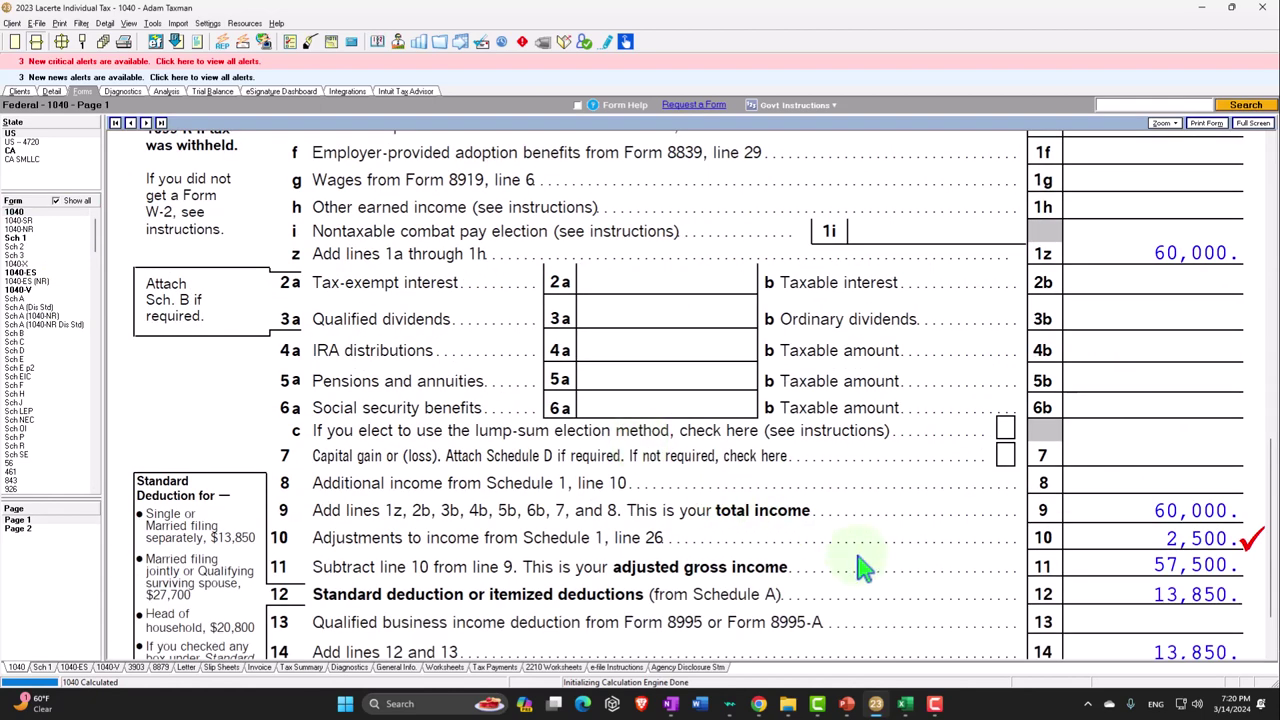
Switch to Excel and set the W-2 income in B2 of the P Income sheet to 60,000.
{"action": "left_click", "coordinate": [905, 703]}
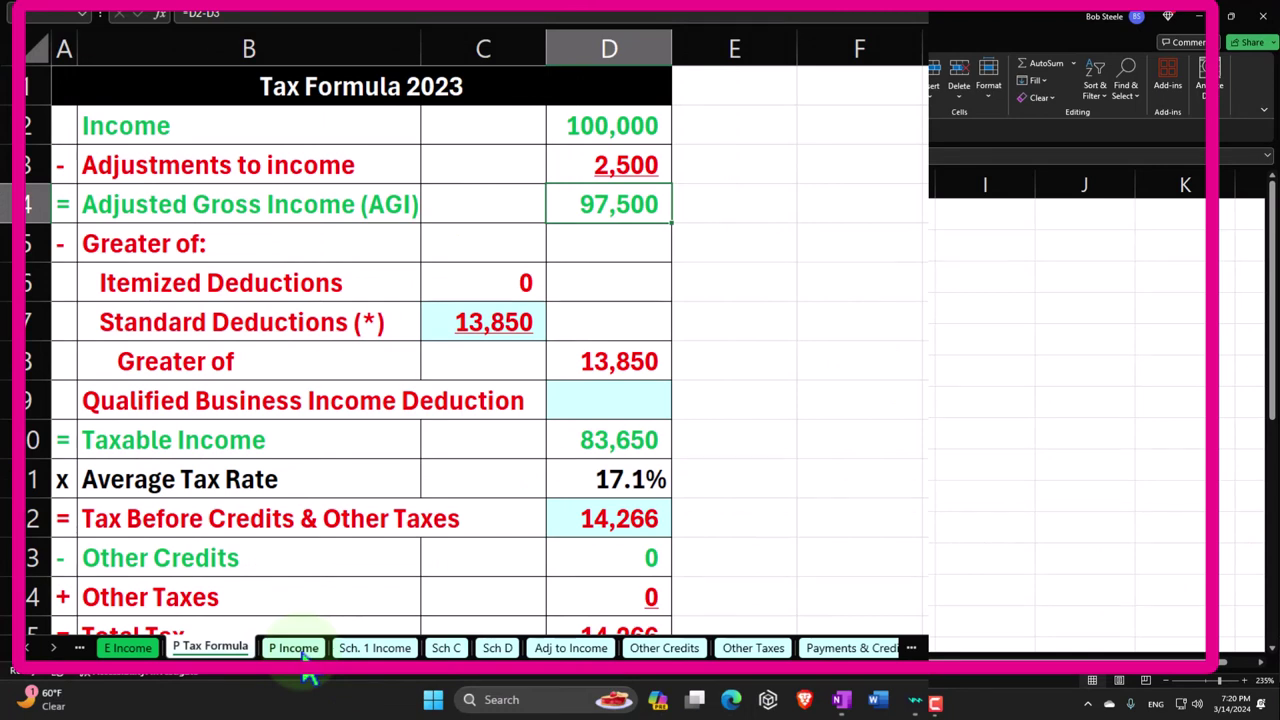
{"action": "left_click", "coordinate": [295, 648]}
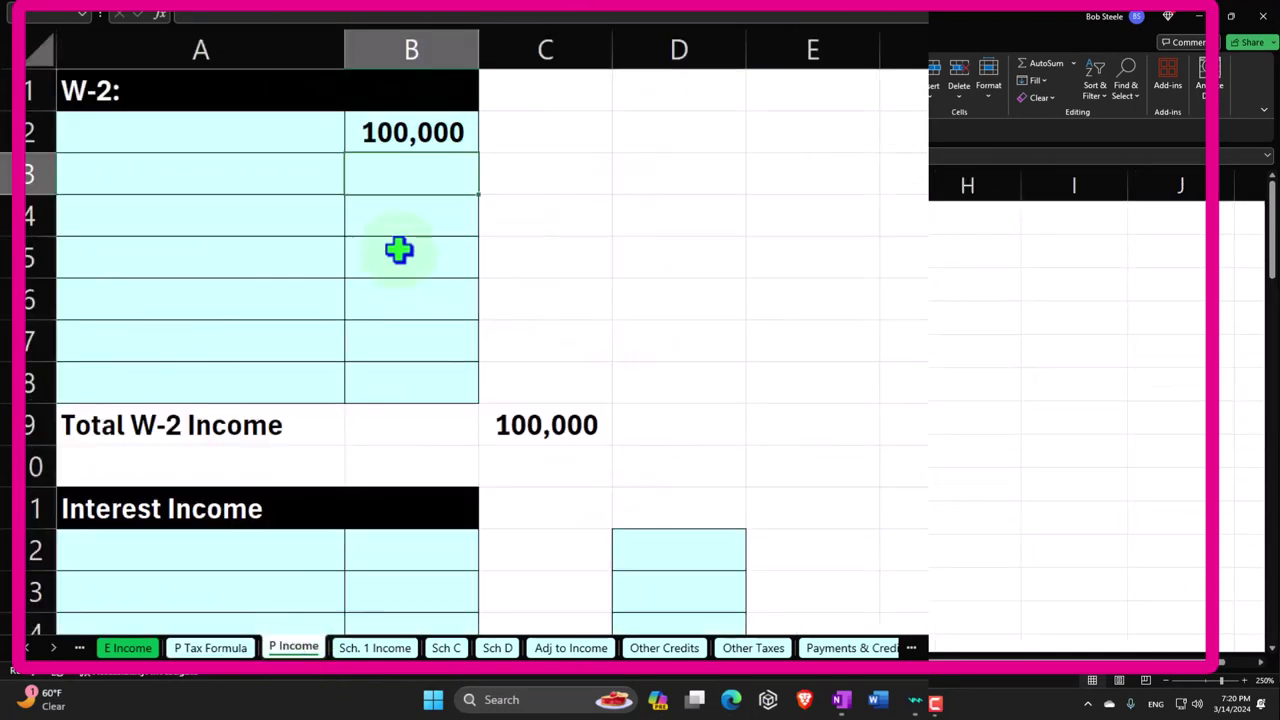
{"action": "left_click", "coordinate": [420, 134]}
{"action": "type", "text": "60,000"}
{"action": "key", "text": "Return"}
Compare income, adjustments, AGI and taxable income on the P Tax Formula sheet with Form 1040 page 1 in Lacerte.
{"action": "left_click", "coordinate": [229, 647]}
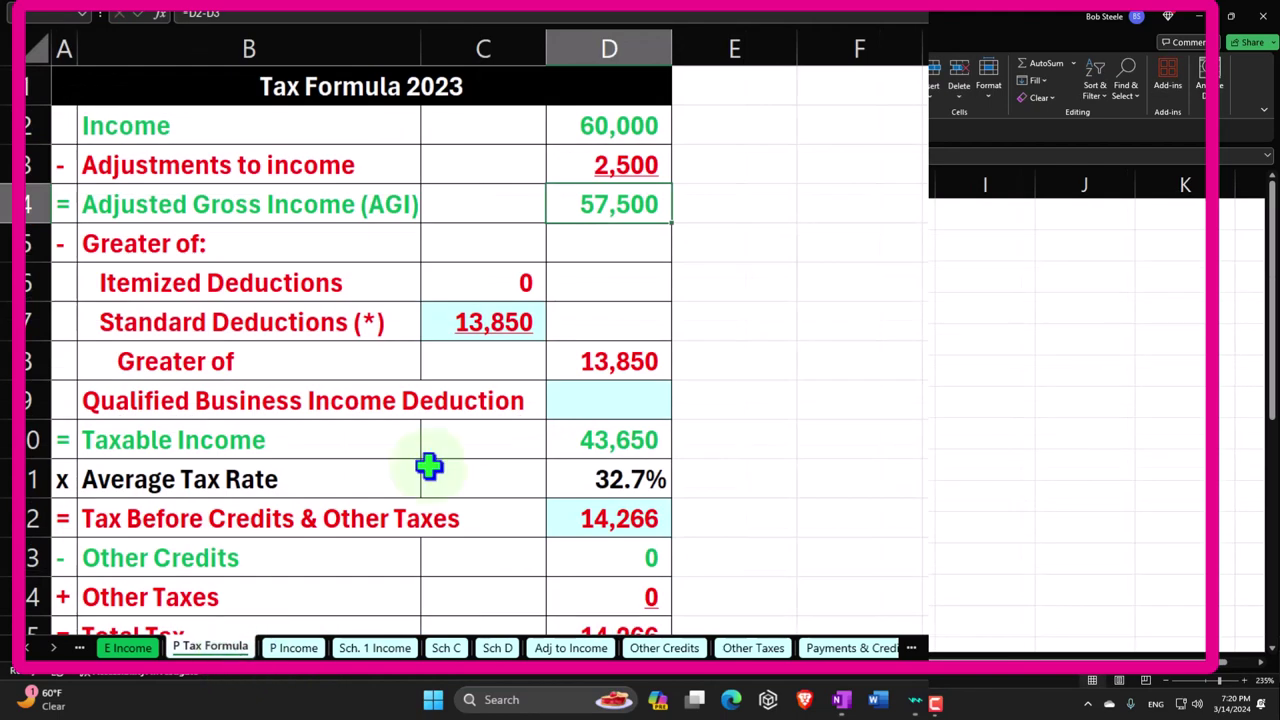
{"action": "left_click", "coordinate": [595, 130]}
{"action": "key", "text": "Down"}
{"action": "key", "text": "Down"}
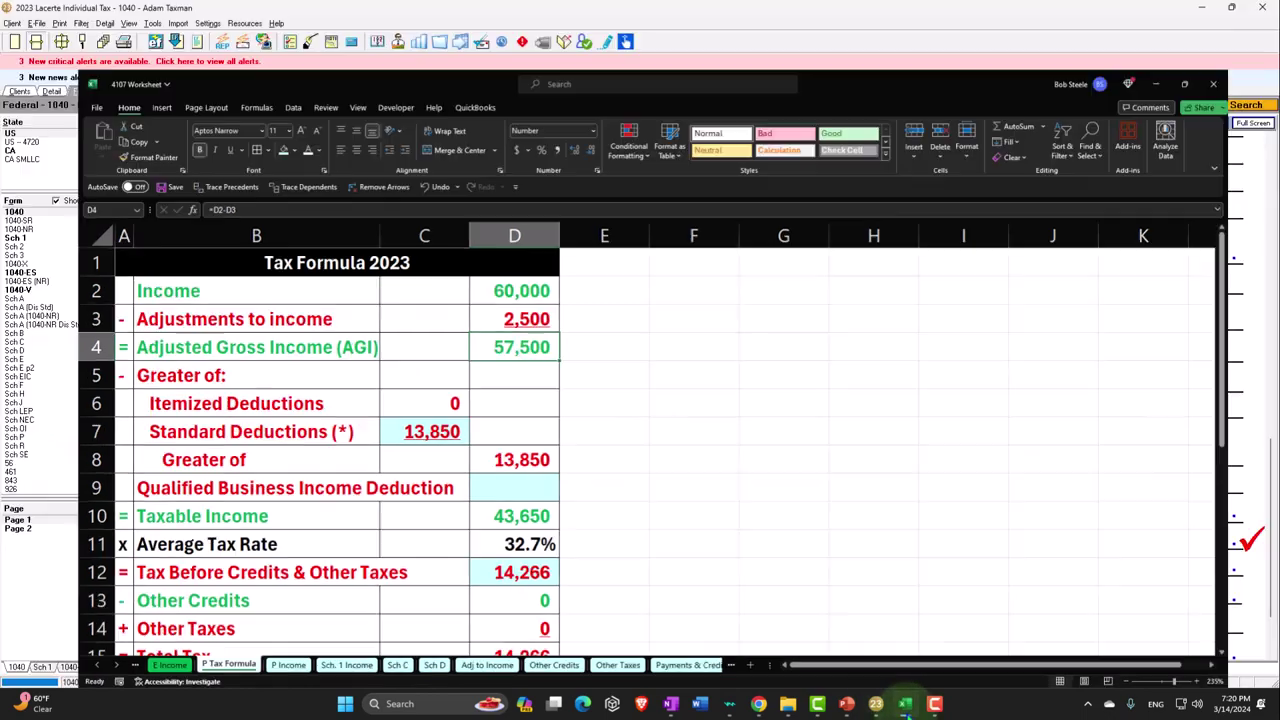
{"action": "left_click", "coordinate": [905, 705]}
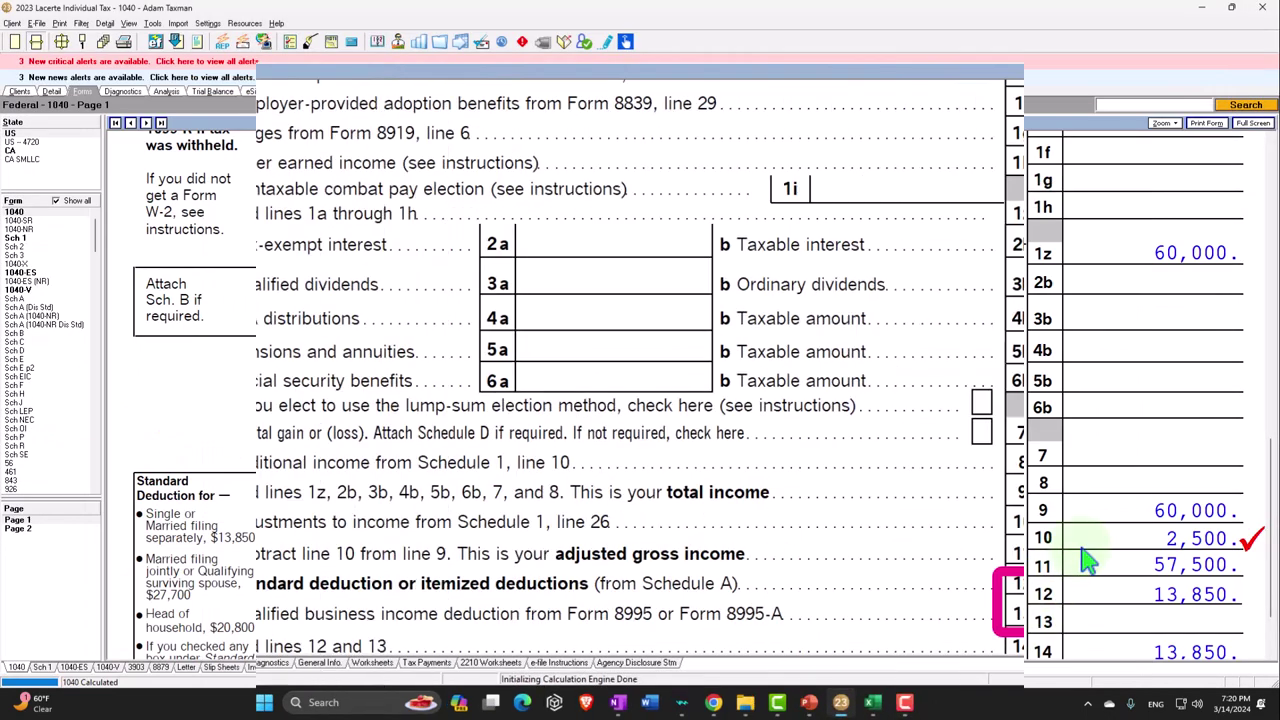
{"action": "scroll", "coordinate": [1063, 532], "scroll_direction": "down", "scroll_amount": 2}
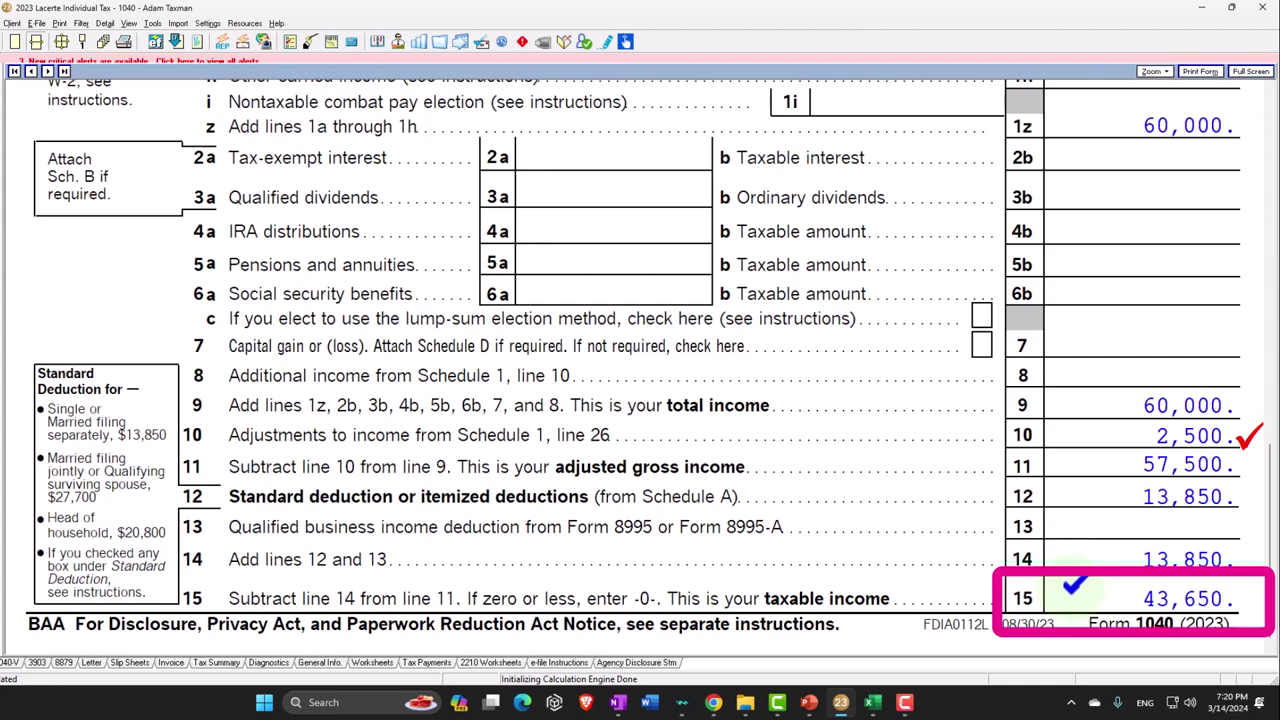
{"action": "left_click", "coordinate": [905, 703]}
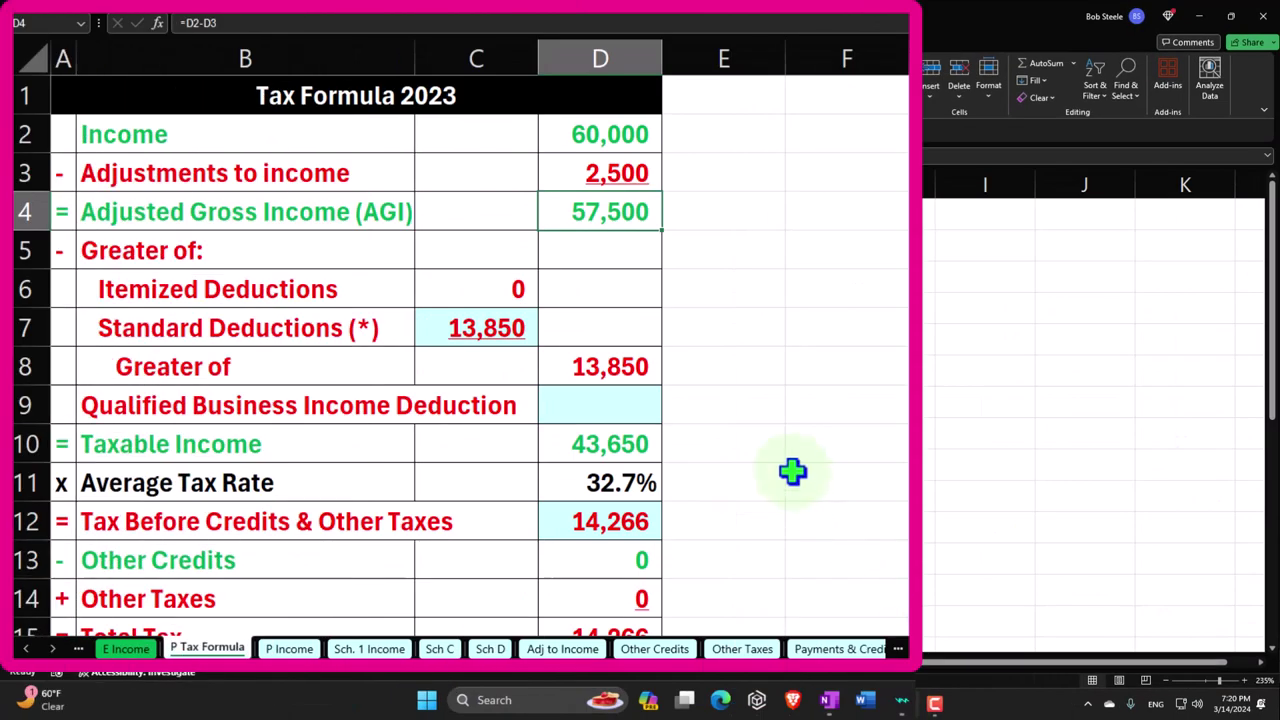
{"action": "left_click", "coordinate": [671, 443]}
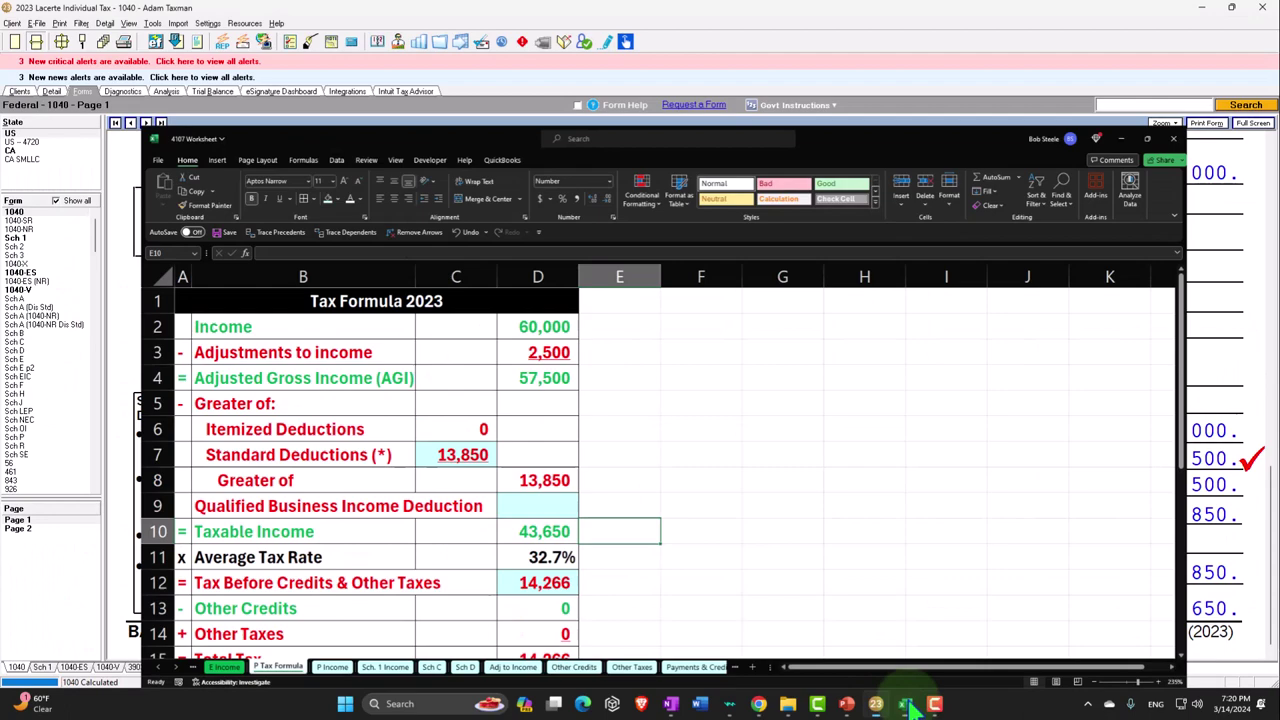
Look up the tax on Form 1040 page 2 in Lacerte and enter 5,021 as Tax Before Credits & Other Taxes in Excel.
{"action": "left_click", "coordinate": [905, 703]}
{"action": "left_click", "coordinate": [18, 528]}
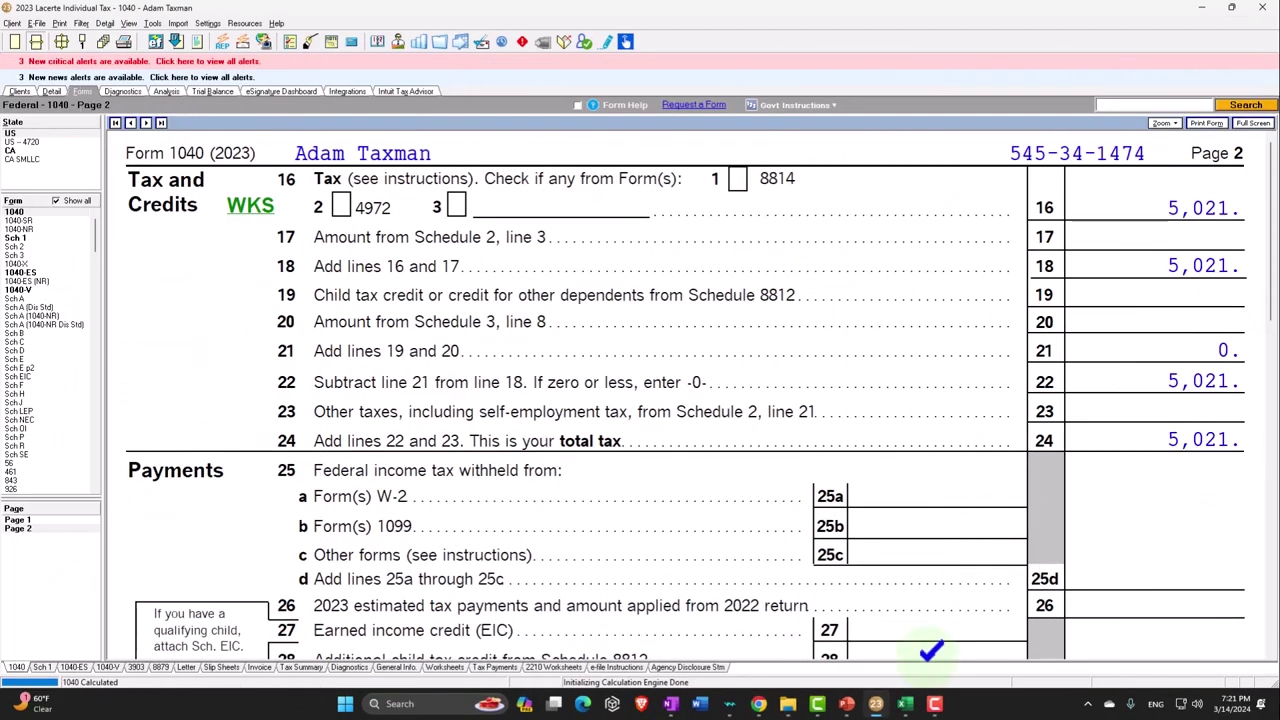
{"action": "left_click", "coordinate": [905, 703]}
{"action": "left_click", "coordinate": [527, 551]}
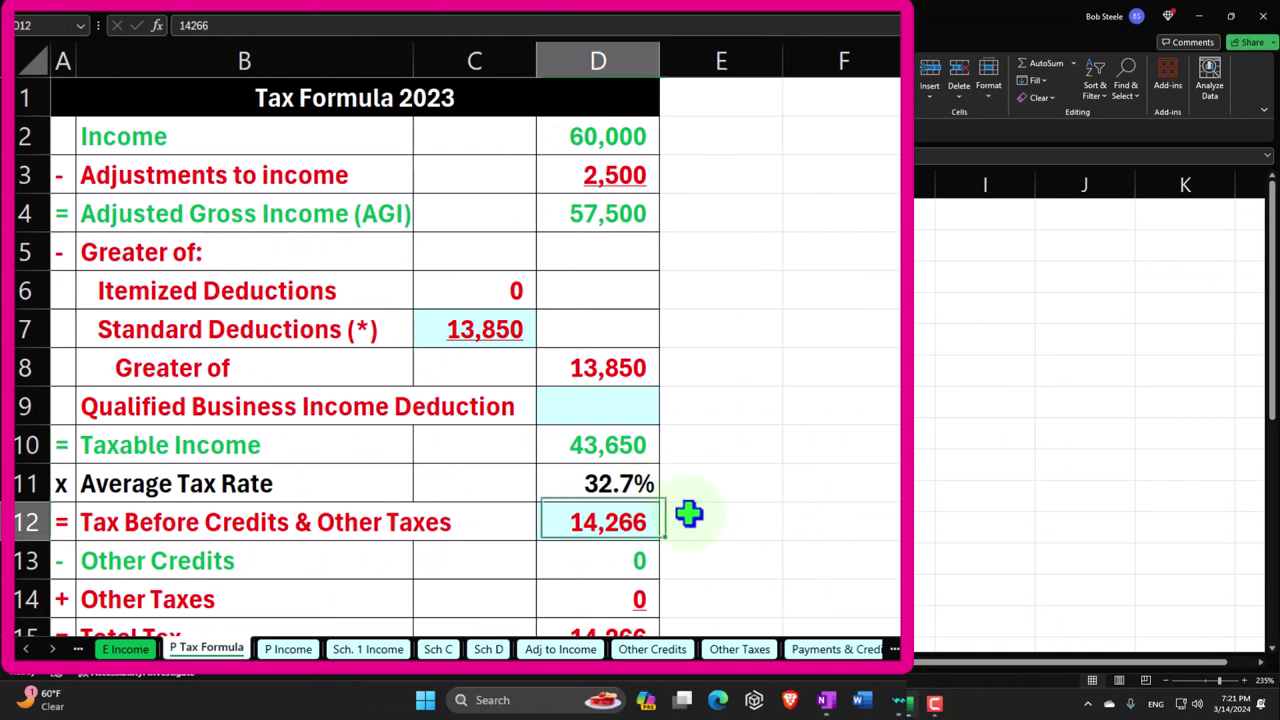
{"action": "type", "text": "5,"}
{"action": "type", "text": "021"}
{"action": "key", "text": "Return"}
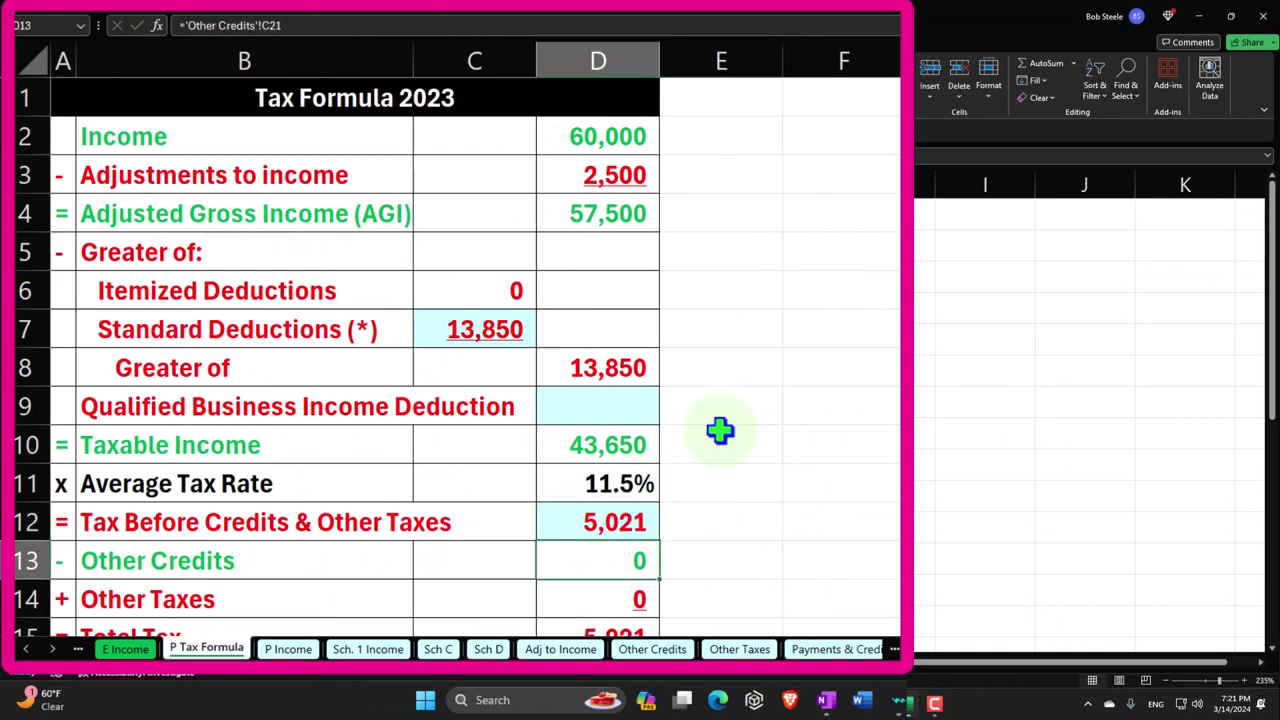
Switch to Lacerte, change the client's filing status to Married filing jointly, and view the updated Form 1040.
{"action": "left_click", "coordinate": [905, 703]}
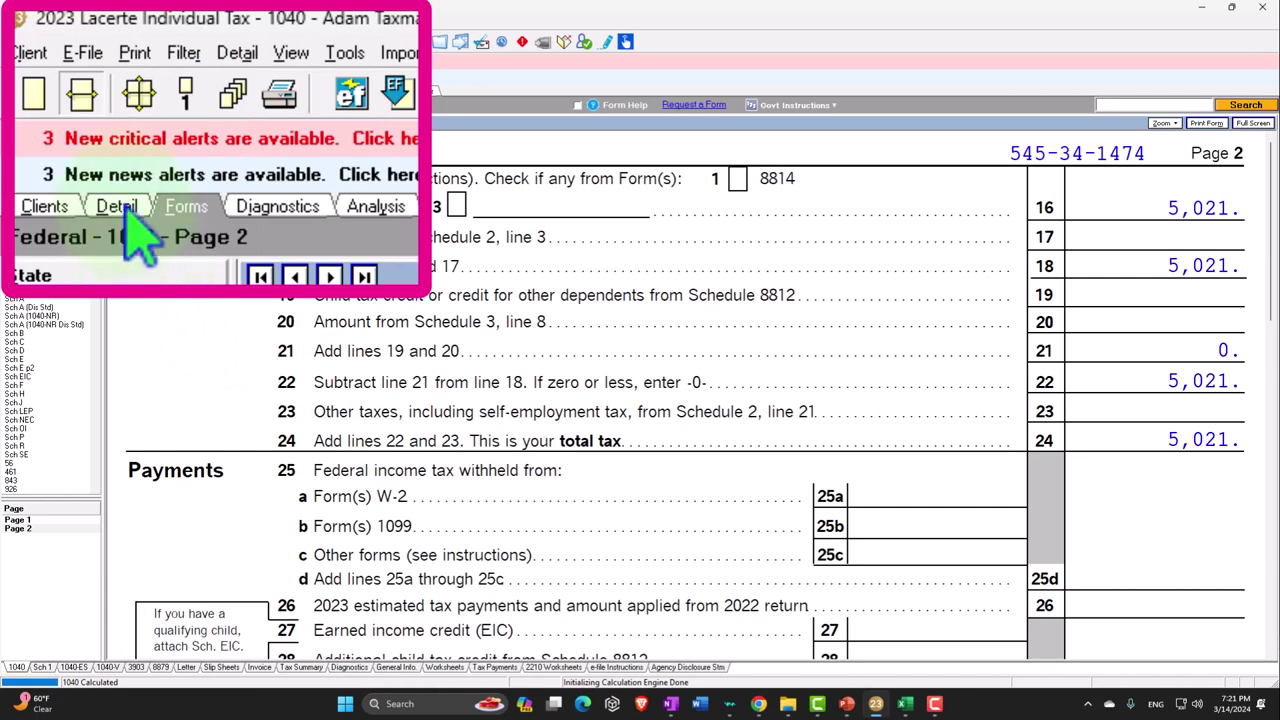
{"action": "left_click", "coordinate": [52, 91]}
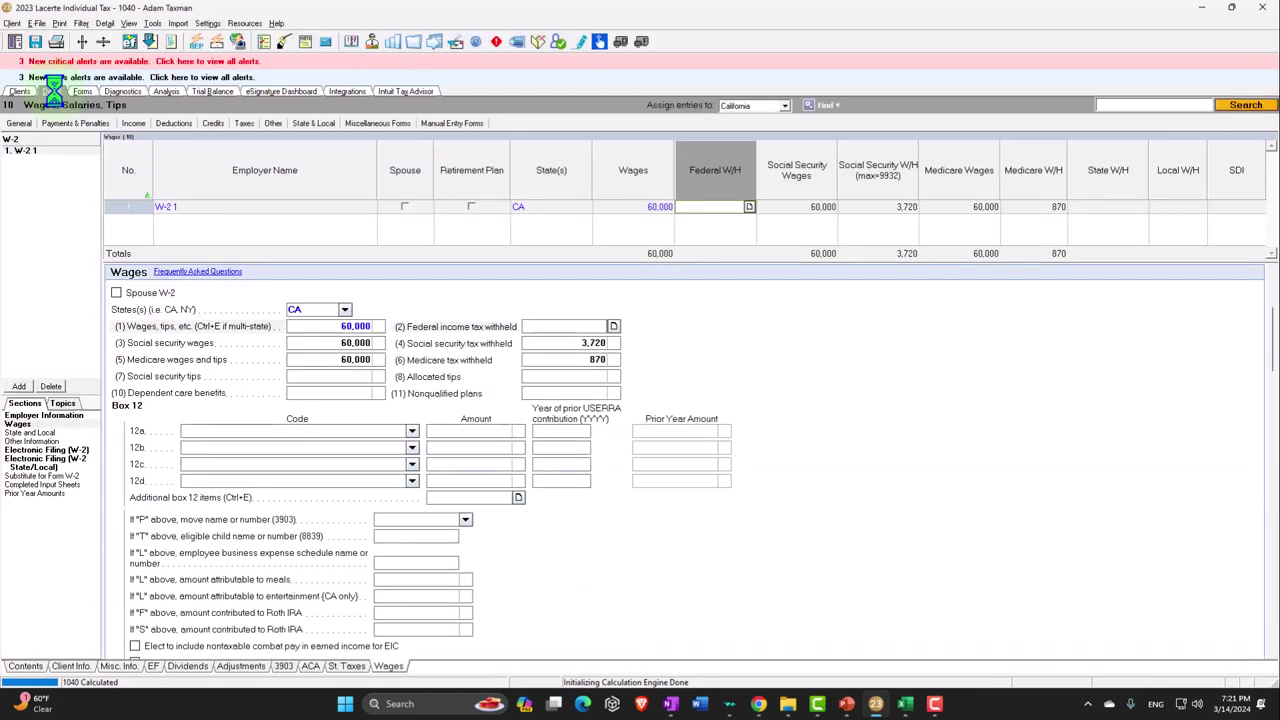
{"action": "left_click", "coordinate": [71, 666]}
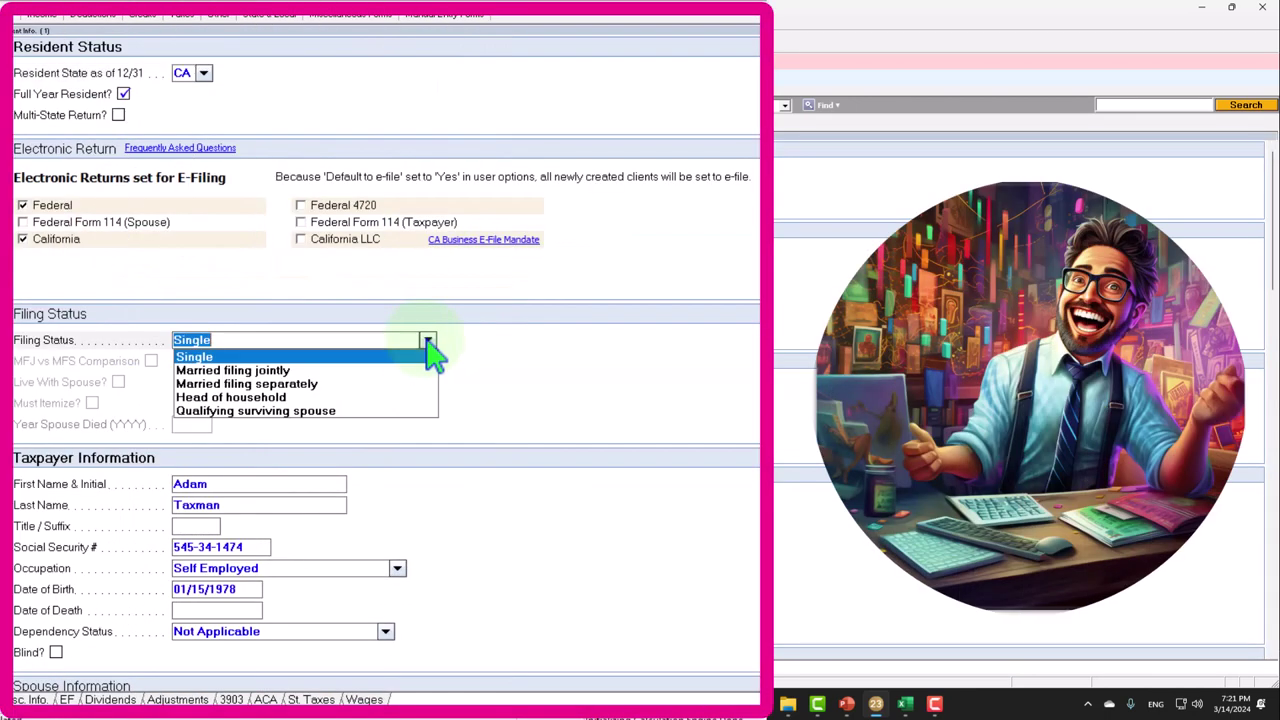
{"action": "left_click", "coordinate": [420, 371]}
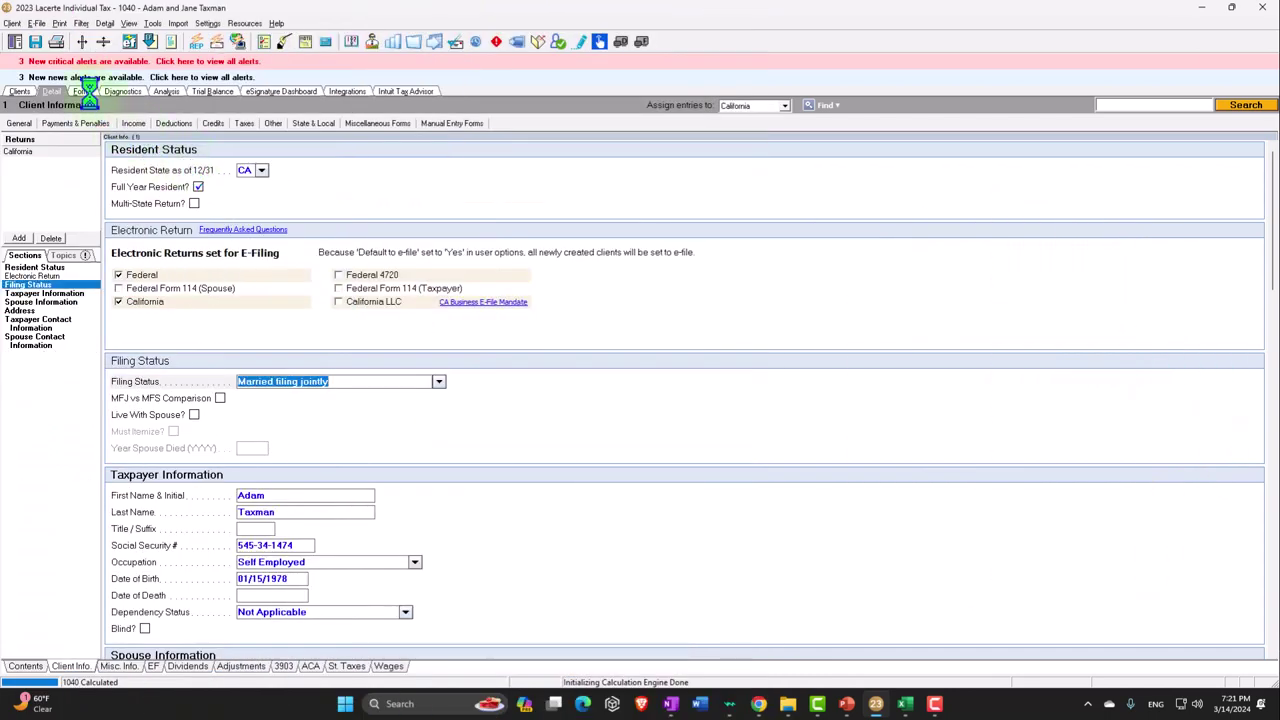
{"action": "left_click", "coordinate": [85, 92]}
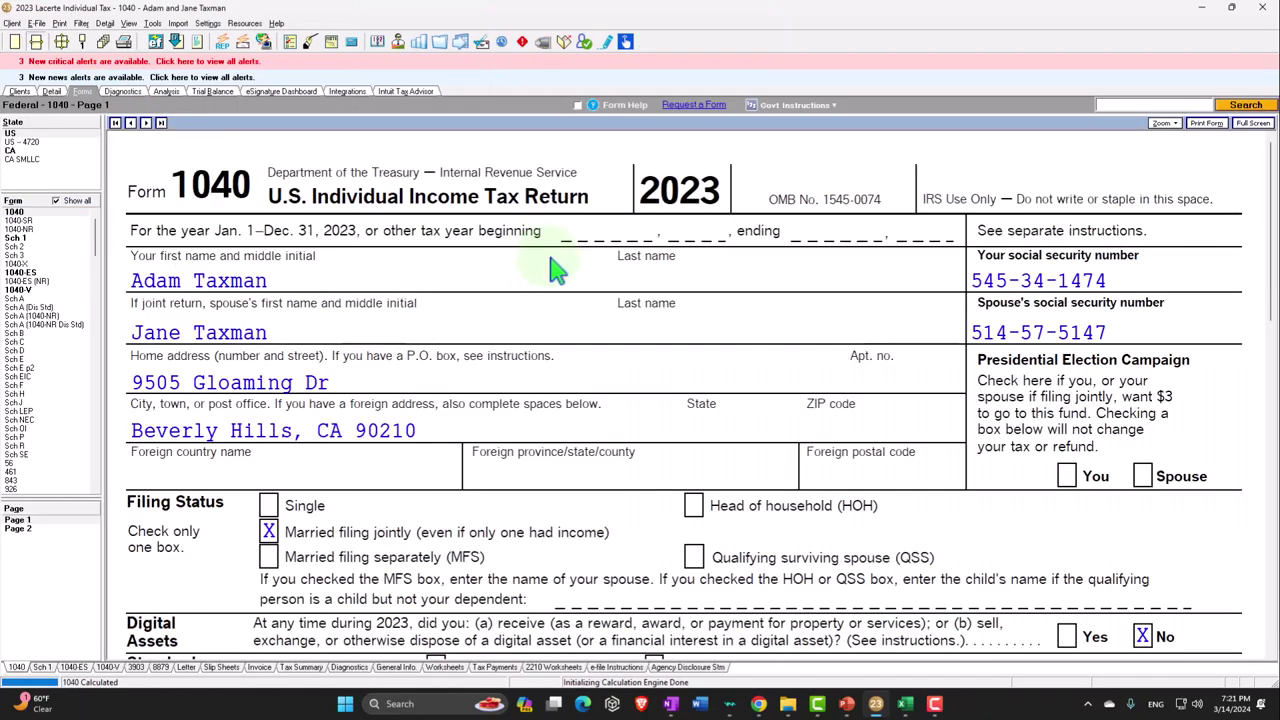
Set the W-2 wages to 100,000 in the wages input.
{"action": "left_click", "coordinate": [55, 93]}
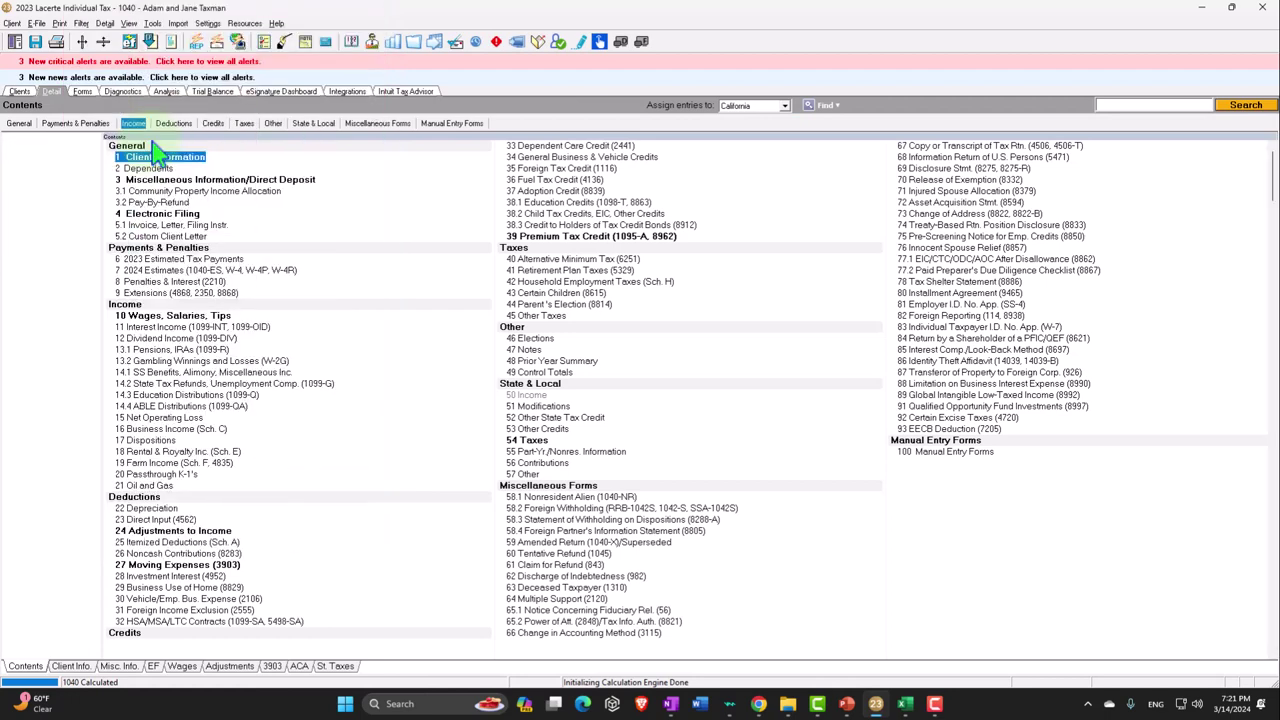
{"action": "double_click", "coordinate": [145, 158]}
{"action": "left_click", "coordinate": [628, 206]}
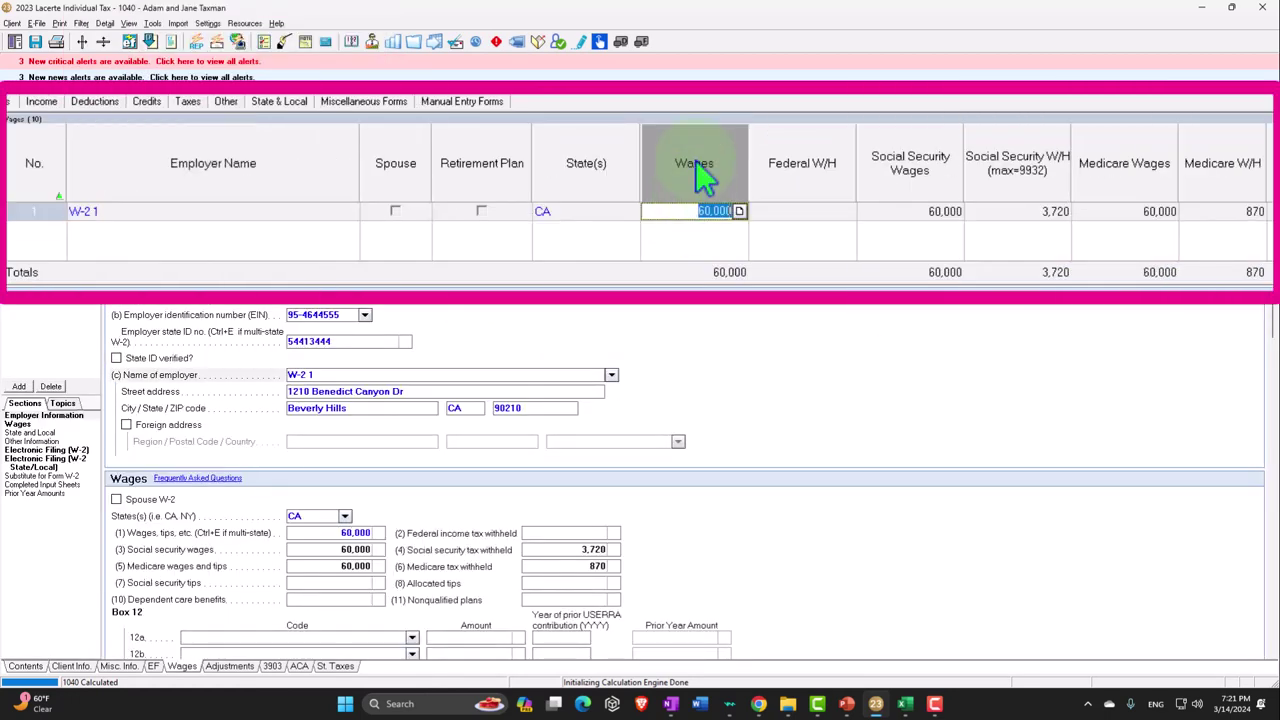
{"action": "type", "text": "100000"}
{"action": "key", "text": "Tab"}
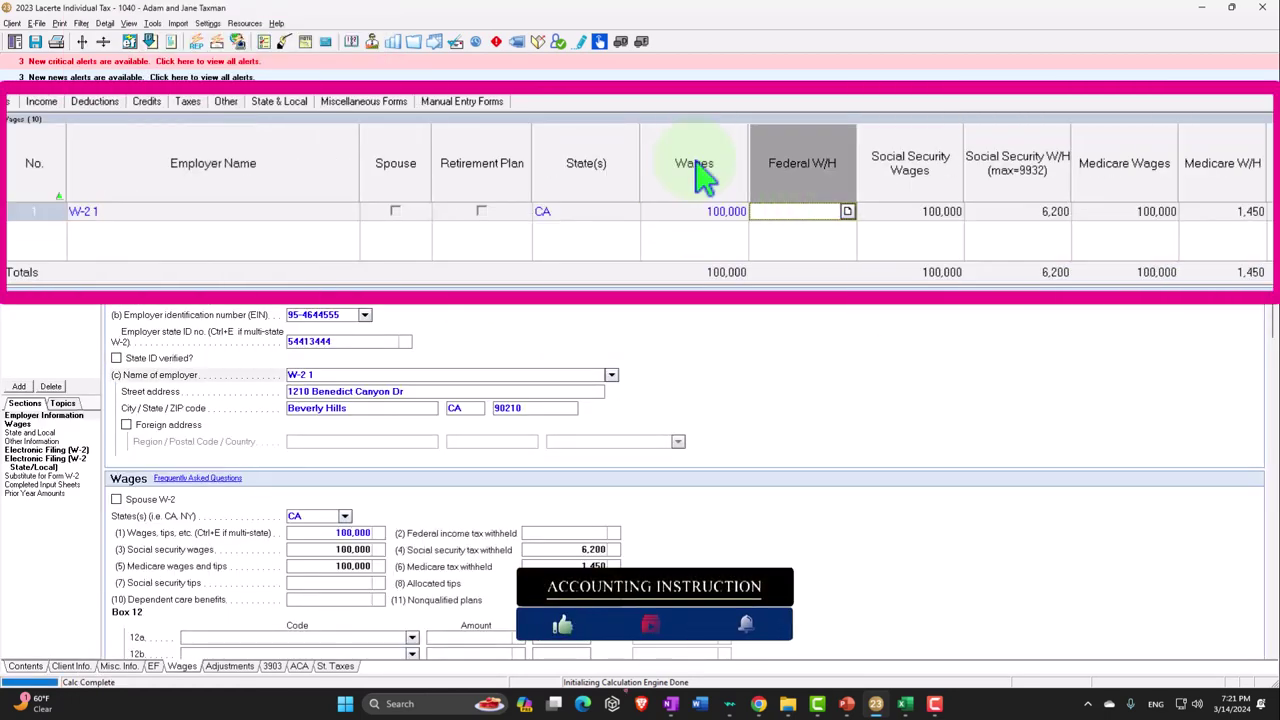
Open the Student Loan Interest Deduction Worksheet from line 21 on Schedule 1 page 2 to examine the joint-filer calculation.
{"action": "left_click", "coordinate": [80, 91]}
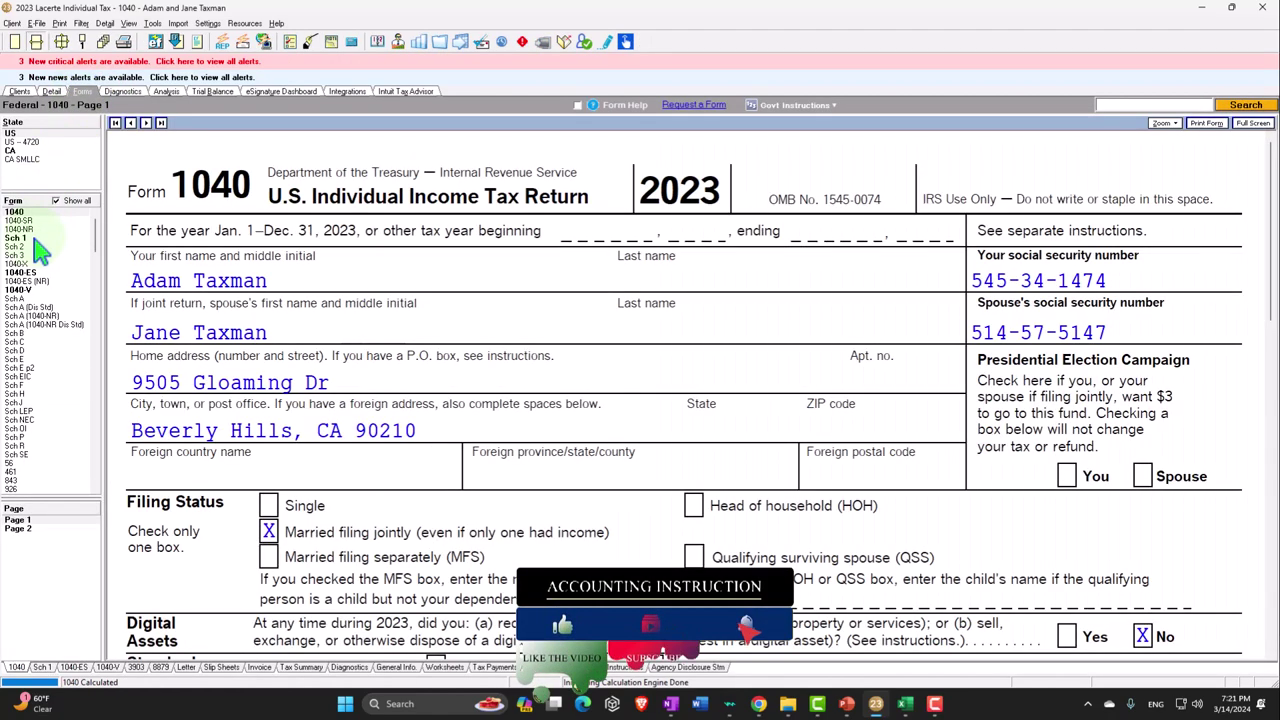
{"action": "left_click", "coordinate": [33, 239]}
{"action": "scroll", "coordinate": [372, 368], "scroll_direction": "down", "scroll_amount": 3}
{"action": "scroll", "coordinate": [372, 368], "scroll_direction": "down", "scroll_amount": 3}
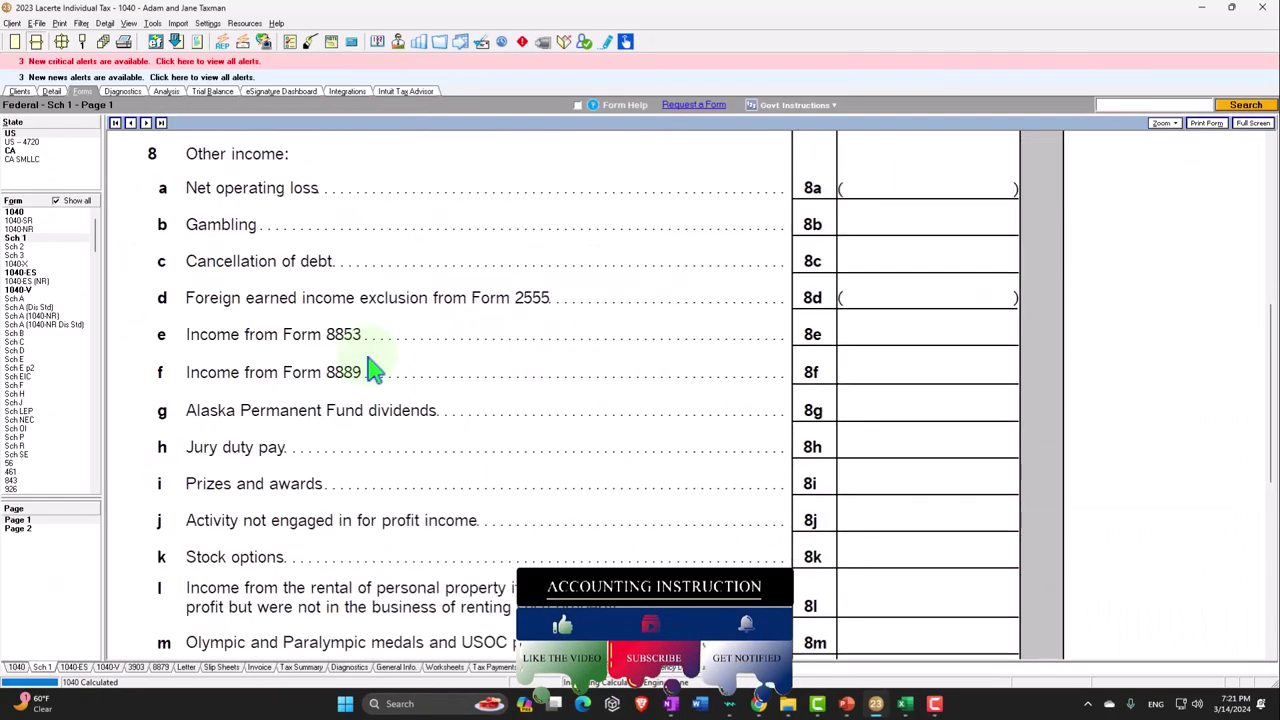
{"action": "left_click", "coordinate": [63, 528]}
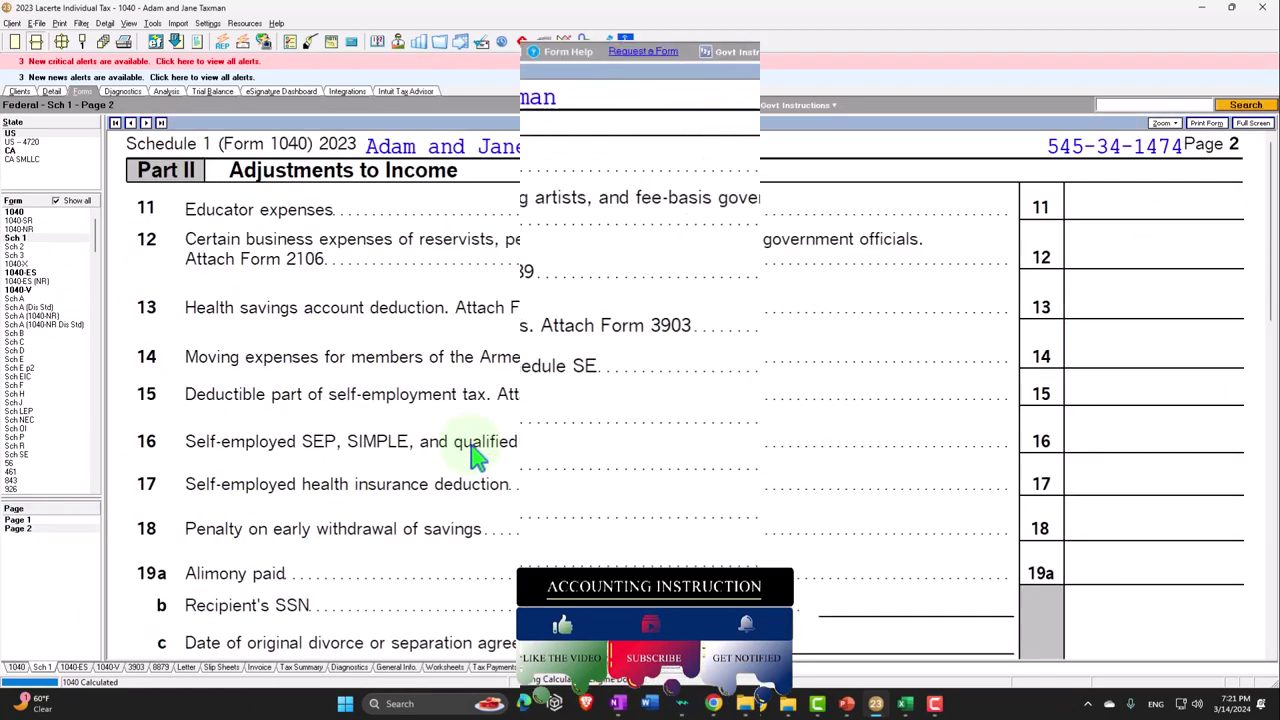
{"action": "scroll", "coordinate": [409, 434], "scroll_direction": "down", "scroll_amount": 4}
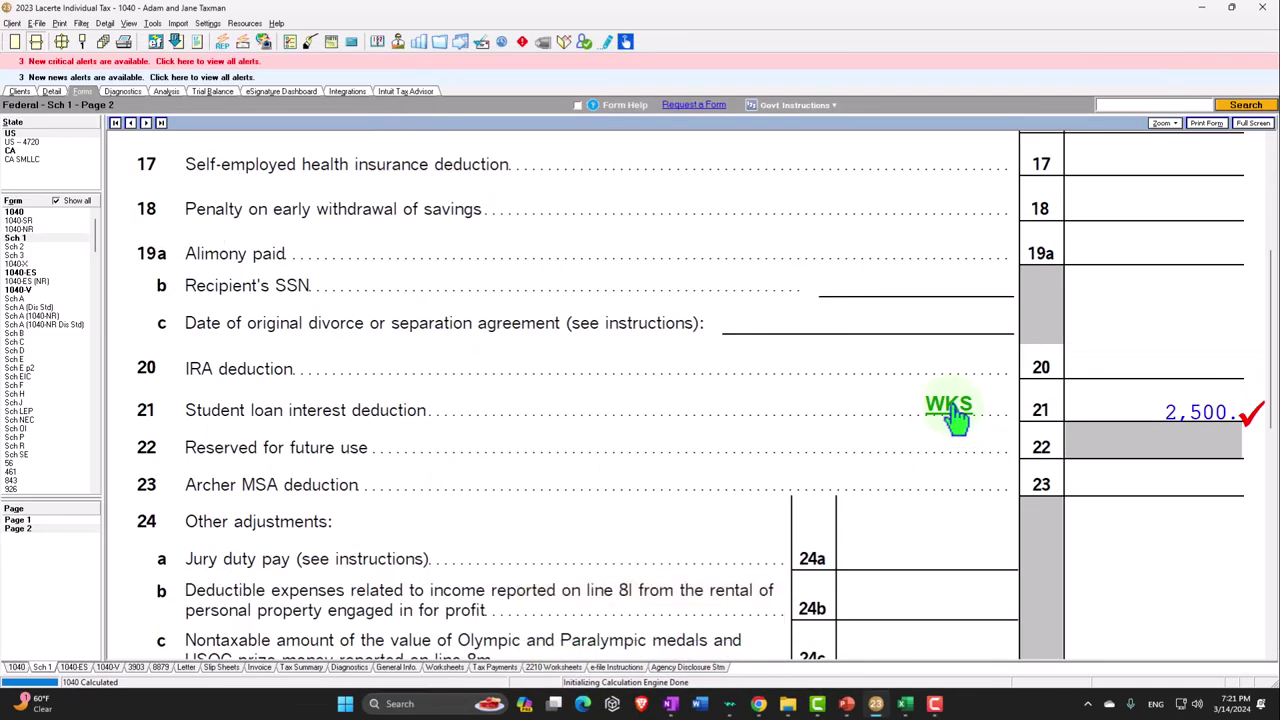
{"action": "left_click", "coordinate": [952, 412]}
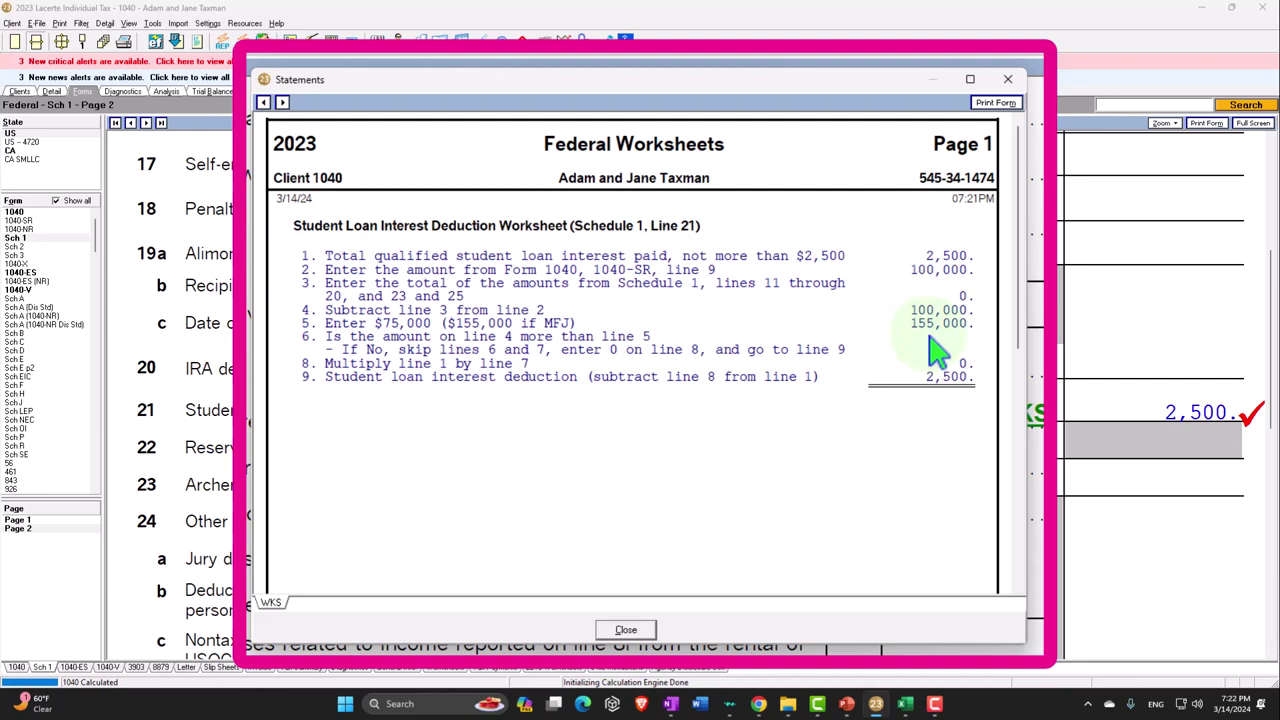
Jump to the input behind Schedule 1 line 21 and enter 10,000 as the spouse's total qualified student loan interest paid.
{"action": "left_click", "coordinate": [1008, 79]}
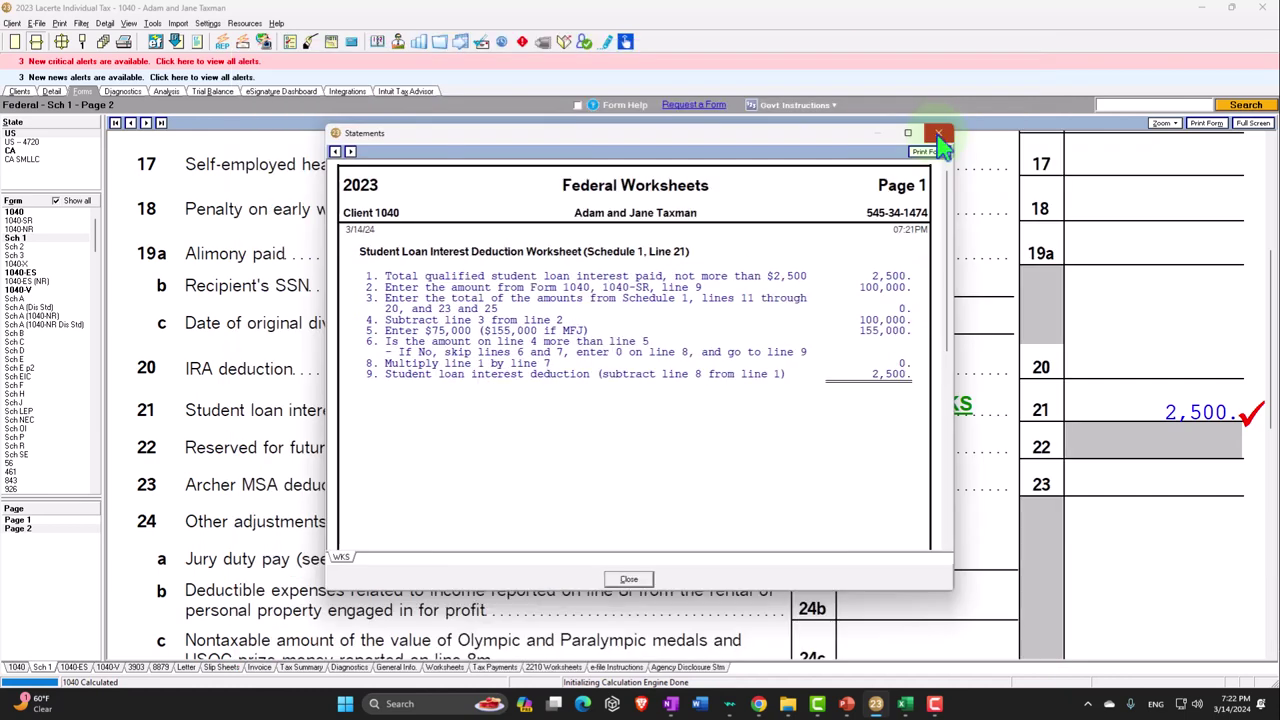
{"action": "right_click", "coordinate": [1036, 393]}
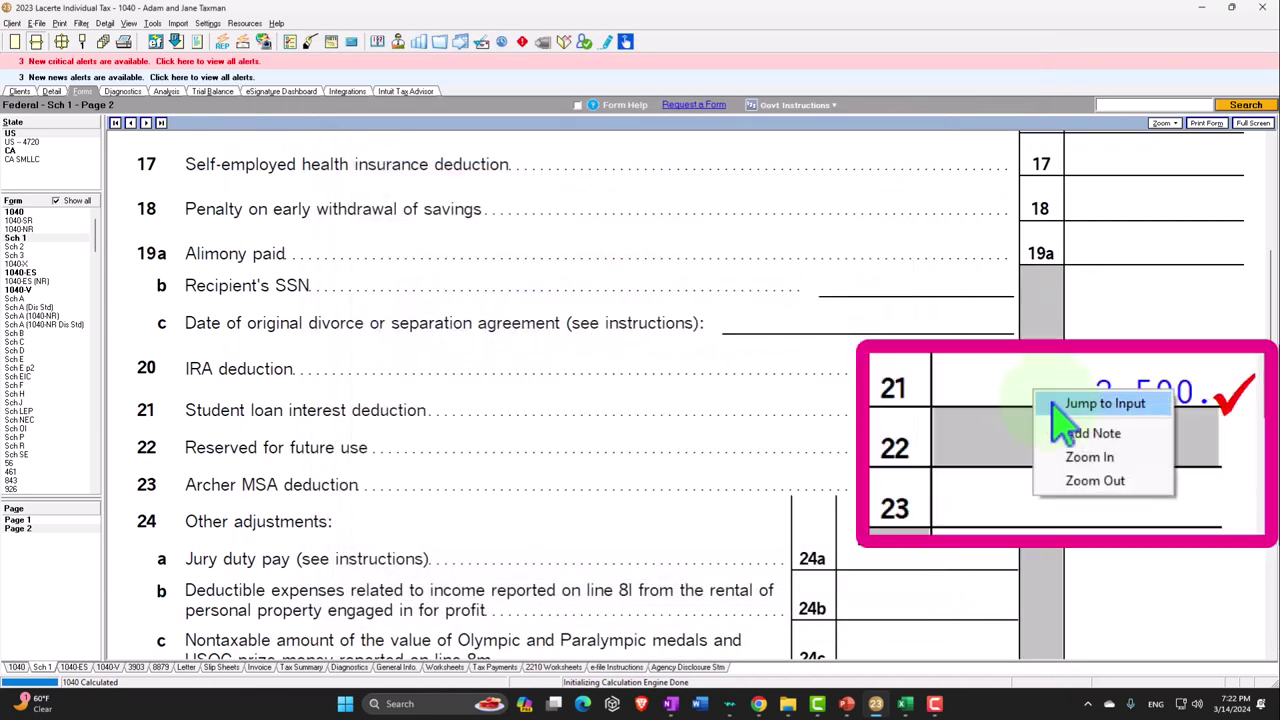
{"action": "left_click", "coordinate": [1058, 404]}
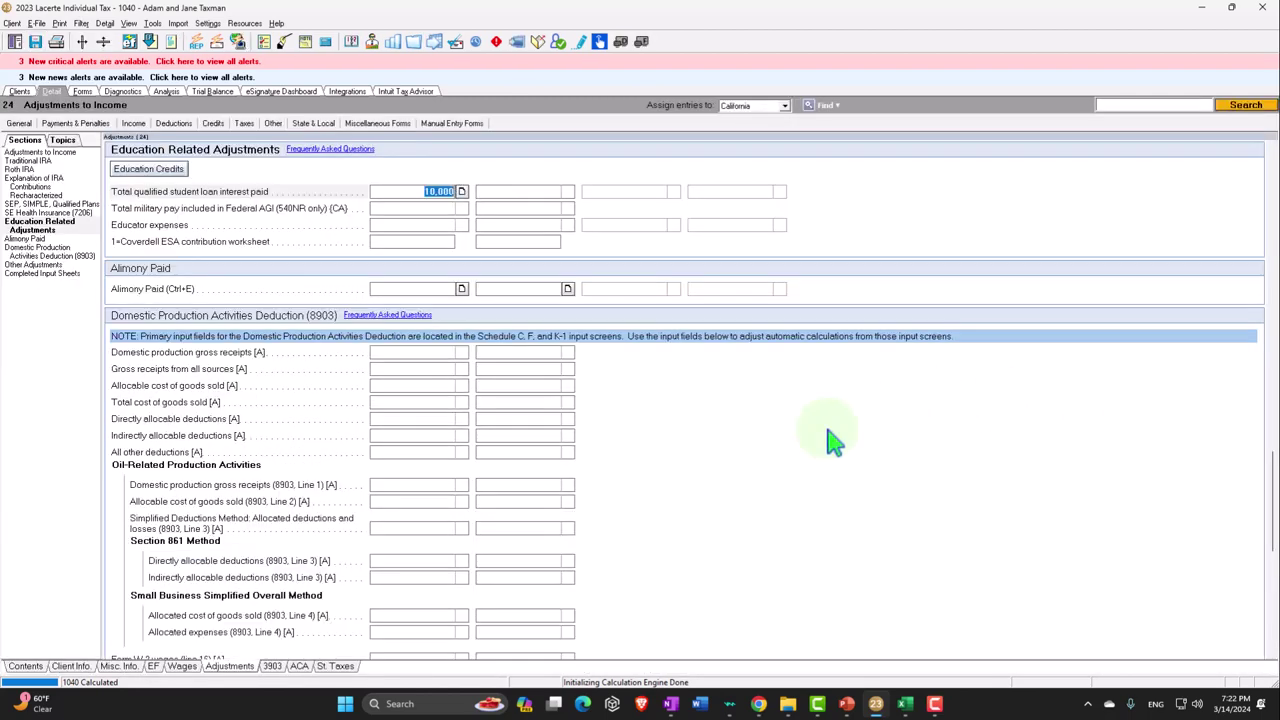
{"action": "scroll", "coordinate": [770, 440], "scroll_direction": "up", "scroll_amount": 15}
{"action": "scroll", "coordinate": [766, 471], "scroll_direction": "up", "scroll_amount": 10}
{"action": "scroll", "coordinate": [440, 240], "scroll_direction": "down", "scroll_amount": 20}
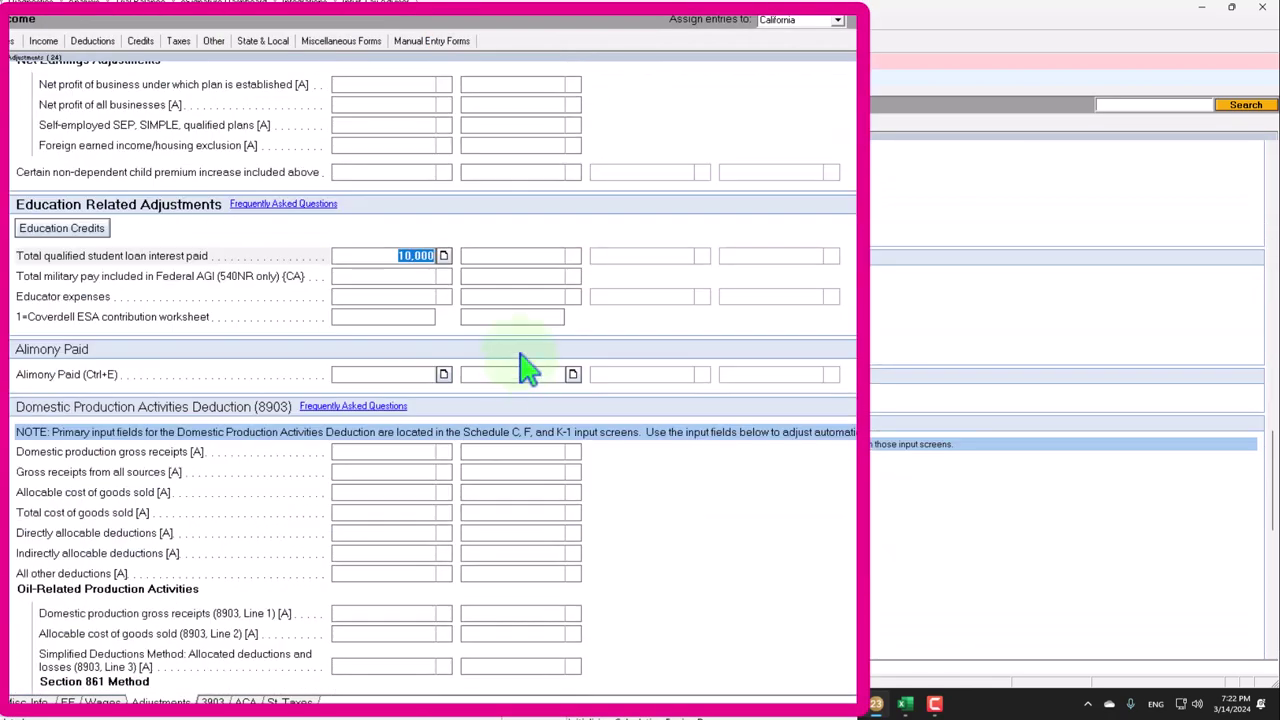
{"action": "left_click", "coordinate": [503, 265]}
{"action": "type", "text": "10,000"}
{"action": "key", "text": "Return"}
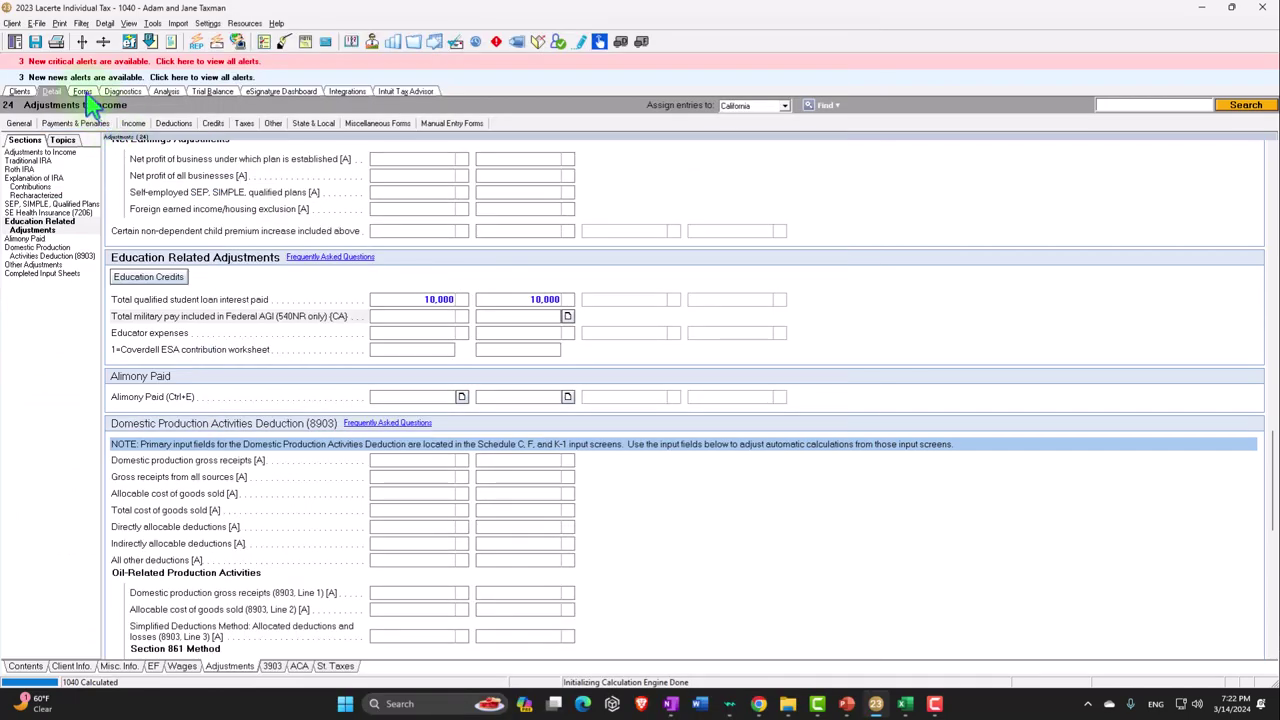
Review Schedule 1 line 21 and its Student Loan Interest Deduction Worksheet with interest entered for both spouses.
{"action": "left_click", "coordinate": [83, 92]}
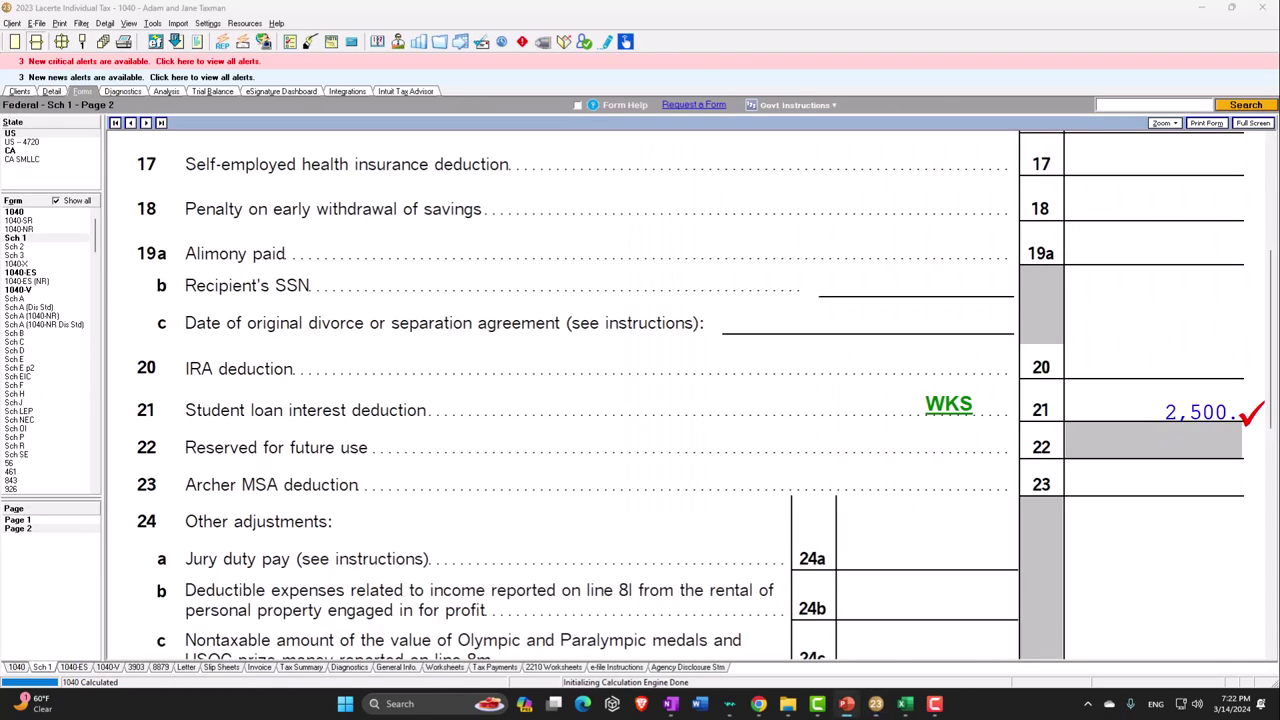
{"action": "key", "text": "alt+Tab"}
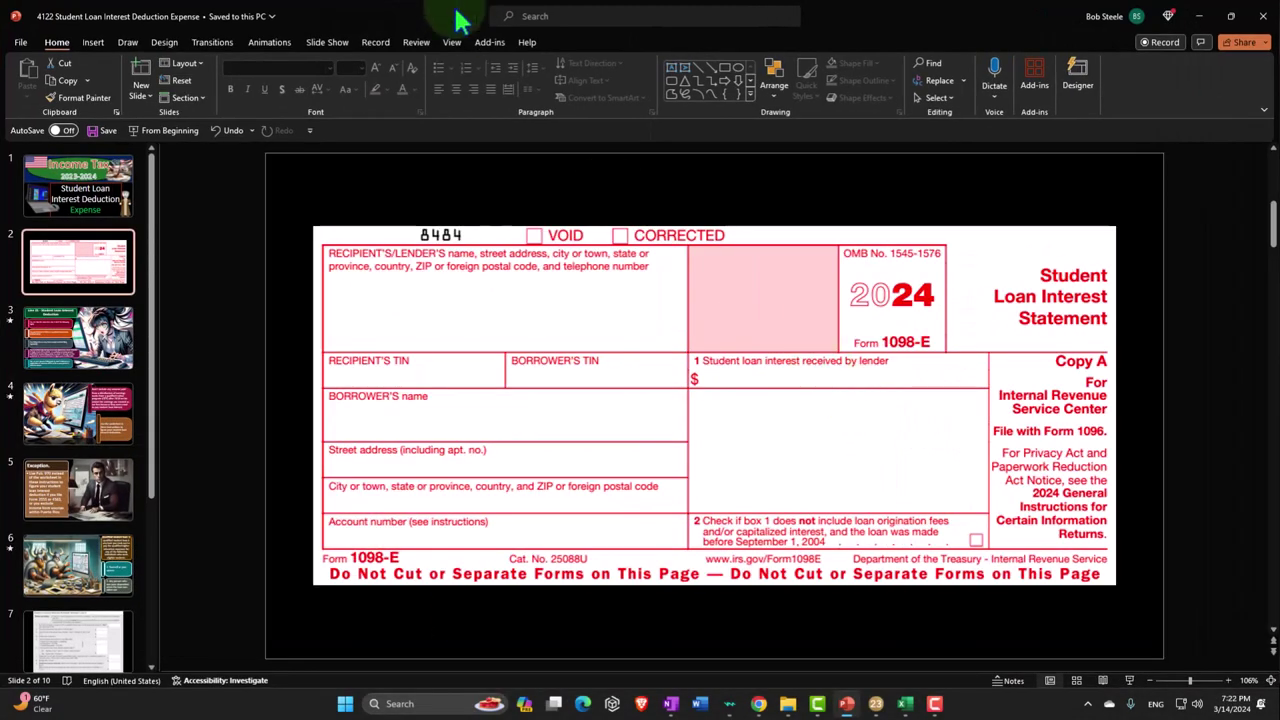
{"action": "double_click", "coordinate": [457, 14]}
{"action": "key", "text": "alt+Tab"}
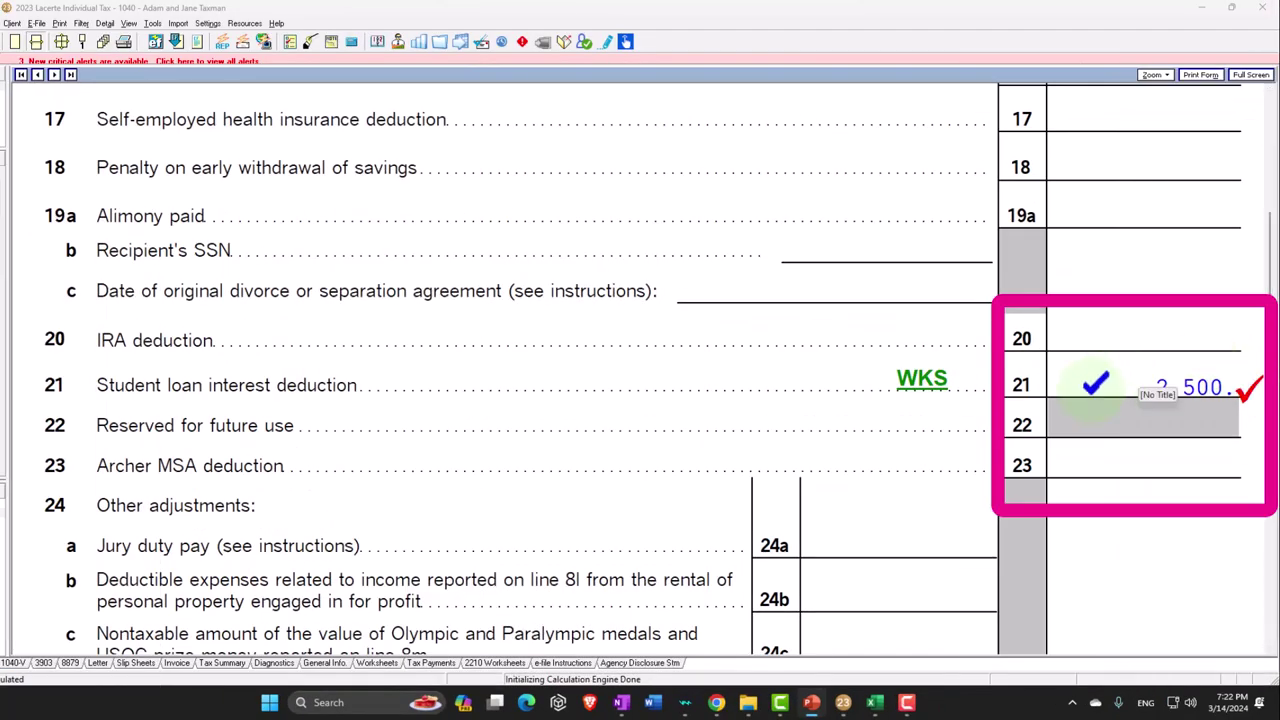
{"action": "left_click", "coordinate": [921, 380]}
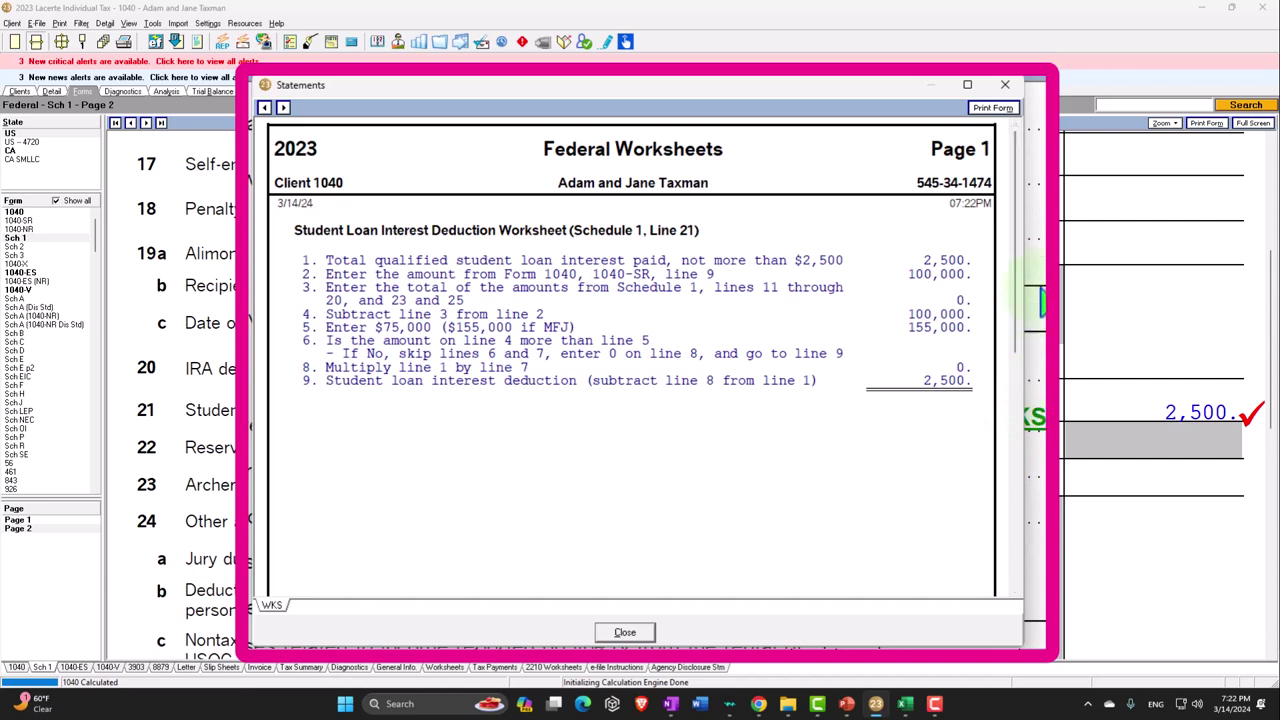
{"action": "left_click", "coordinate": [1005, 84]}
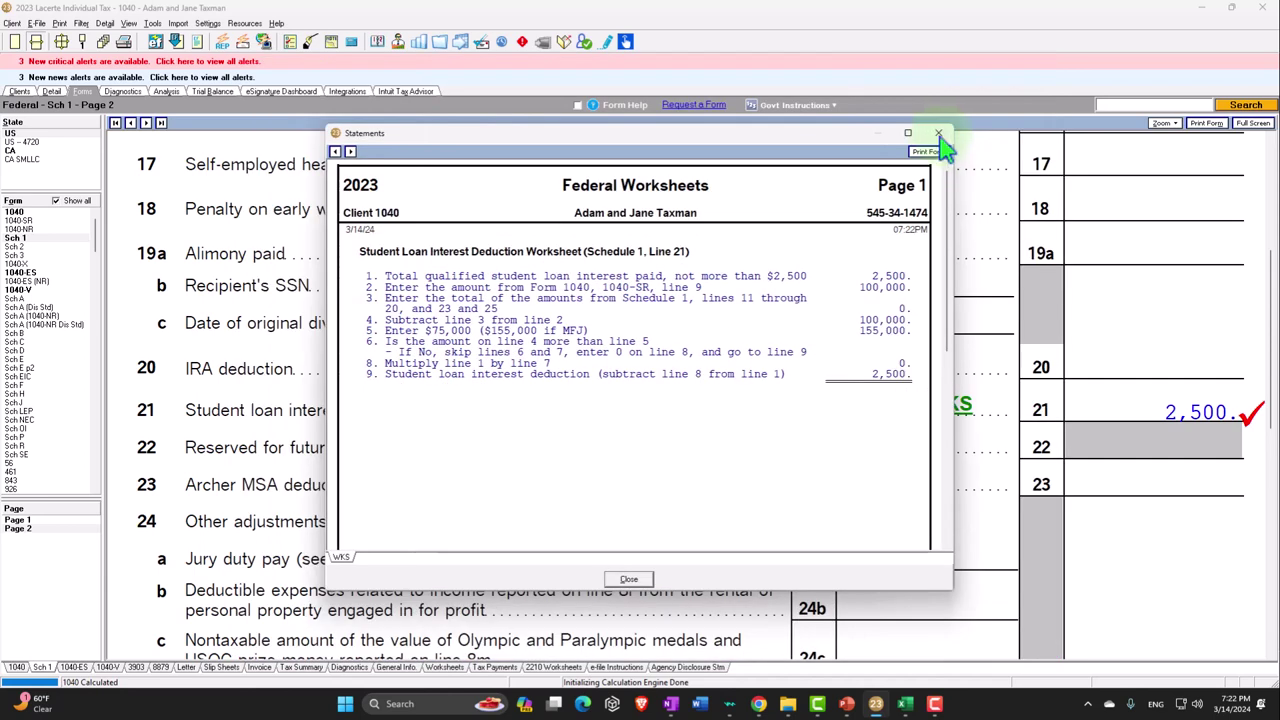
Add a second W-2 in the wages input using employer W-2 1 and mark it as the spouse's.
{"action": "left_click", "coordinate": [51, 92]}
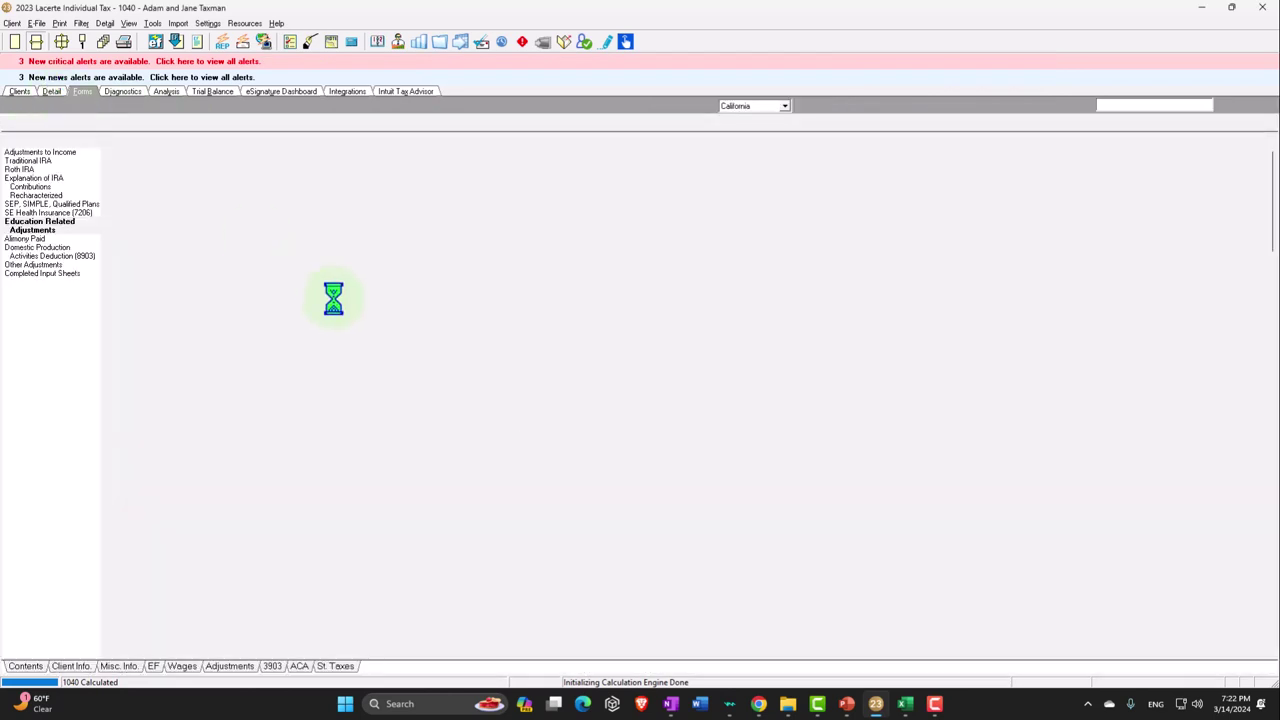
{"action": "left_click", "coordinate": [133, 123]}
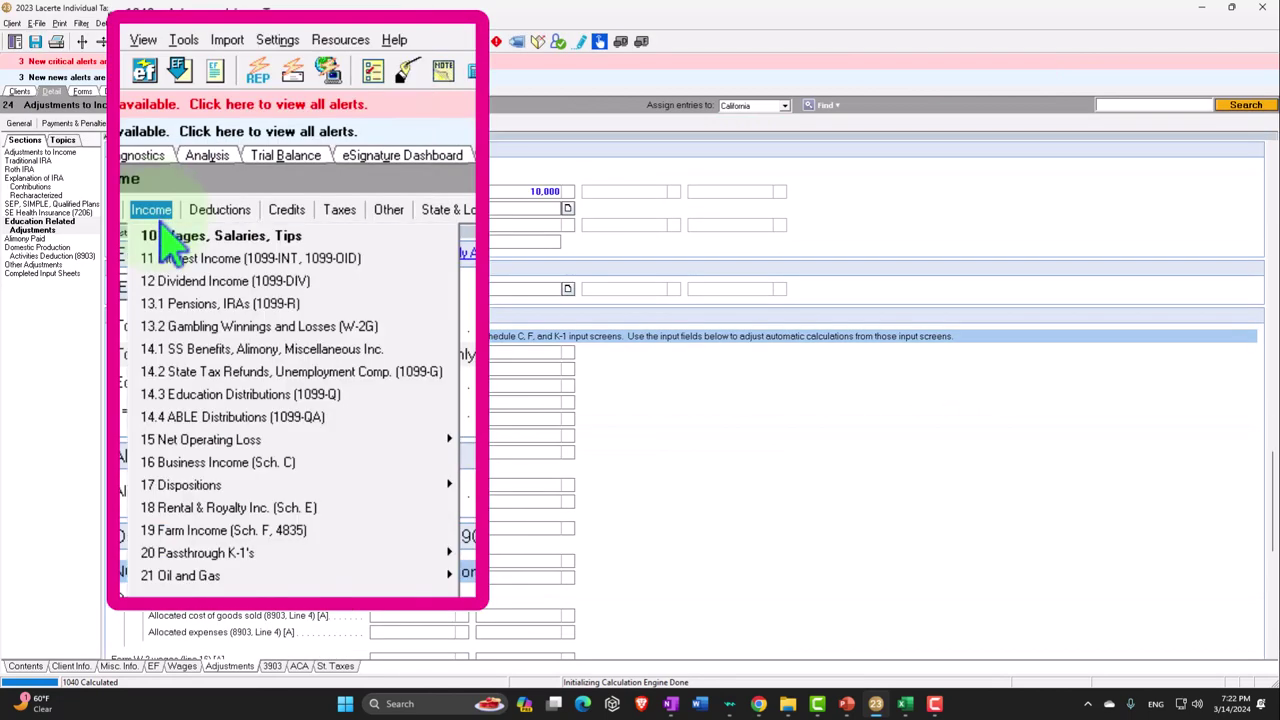
{"action": "left_click", "coordinate": [164, 142]}
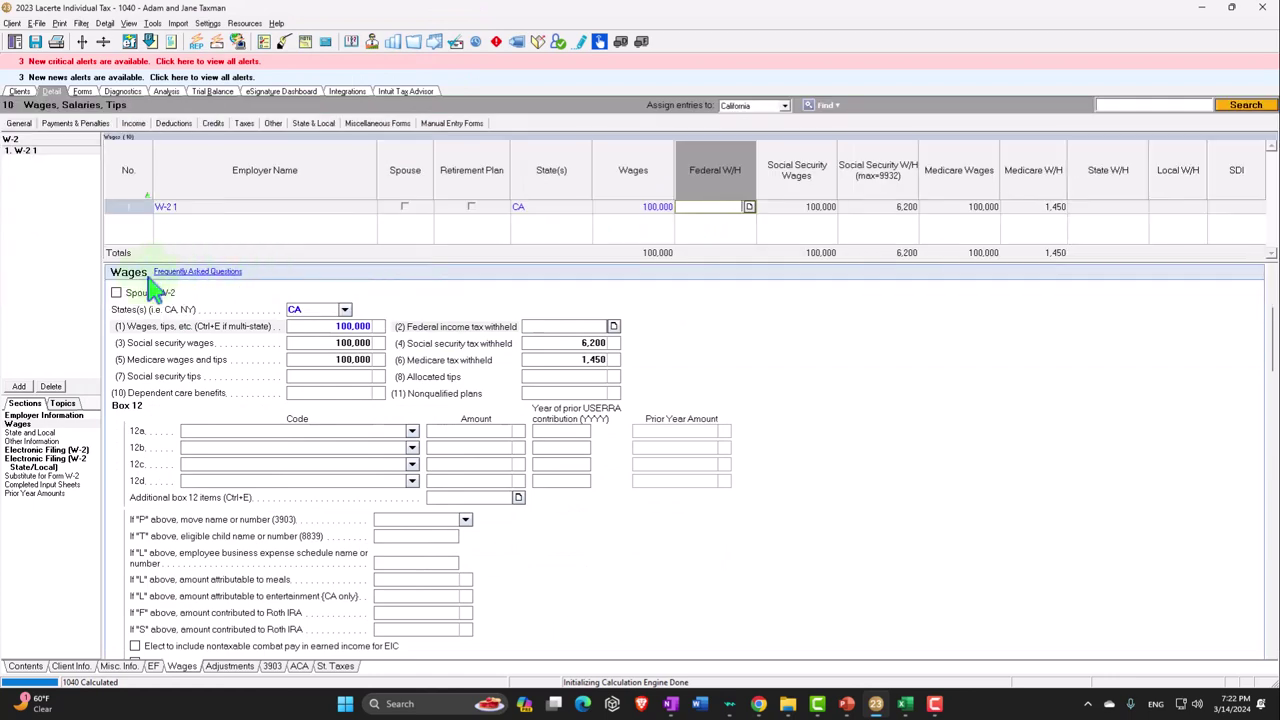
{"action": "left_click", "coordinate": [18, 386]}
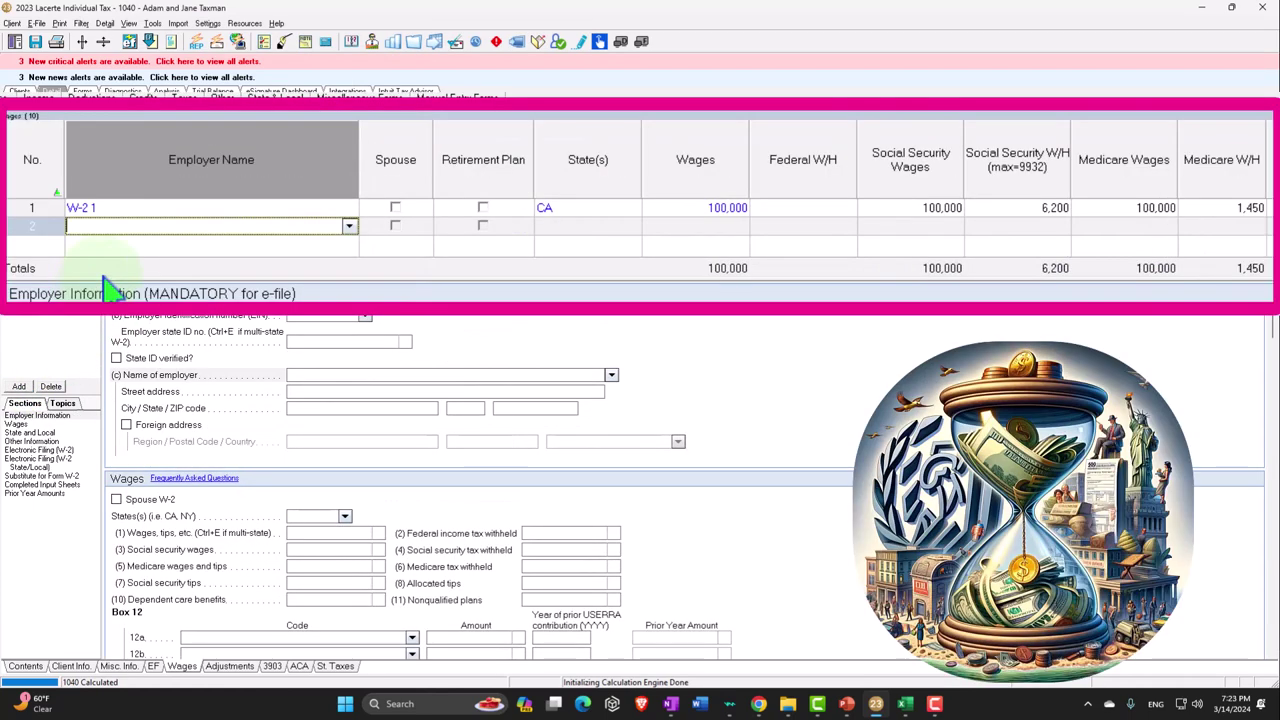
{"action": "key", "text": "alt+Down"}
{"action": "key", "text": "Return"}
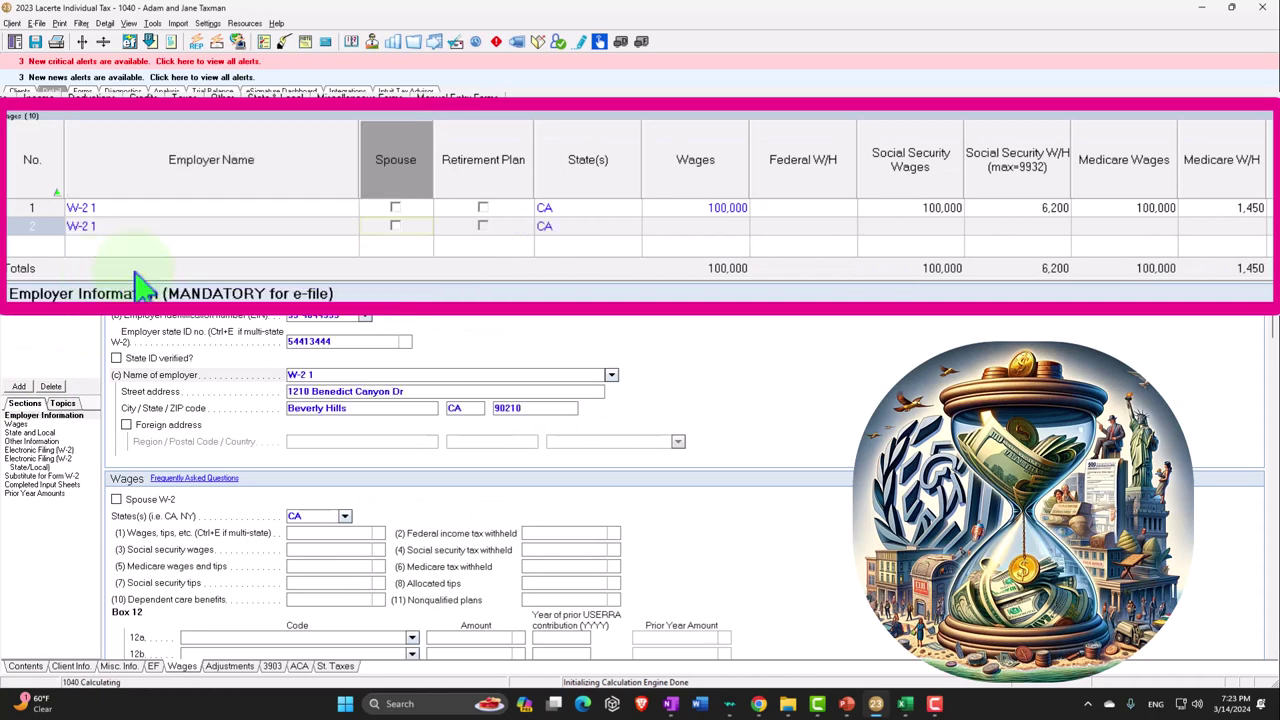
{"action": "left_click", "coordinate": [395, 226]}
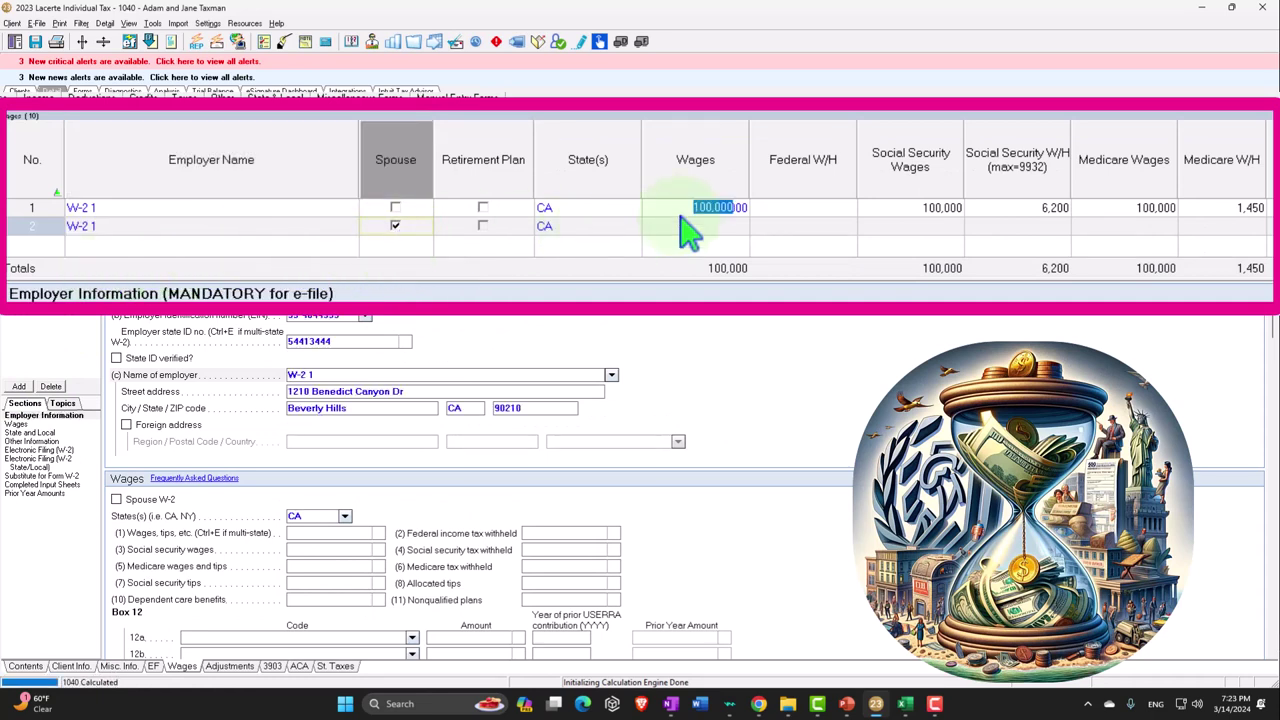
Set the wages to 50,000 on both the taxpayer's and the spouse's W-2.
{"action": "left_click", "coordinate": [690, 210]}
{"action": "type", "text": "50"}
{"action": "key", "text": "Return"}
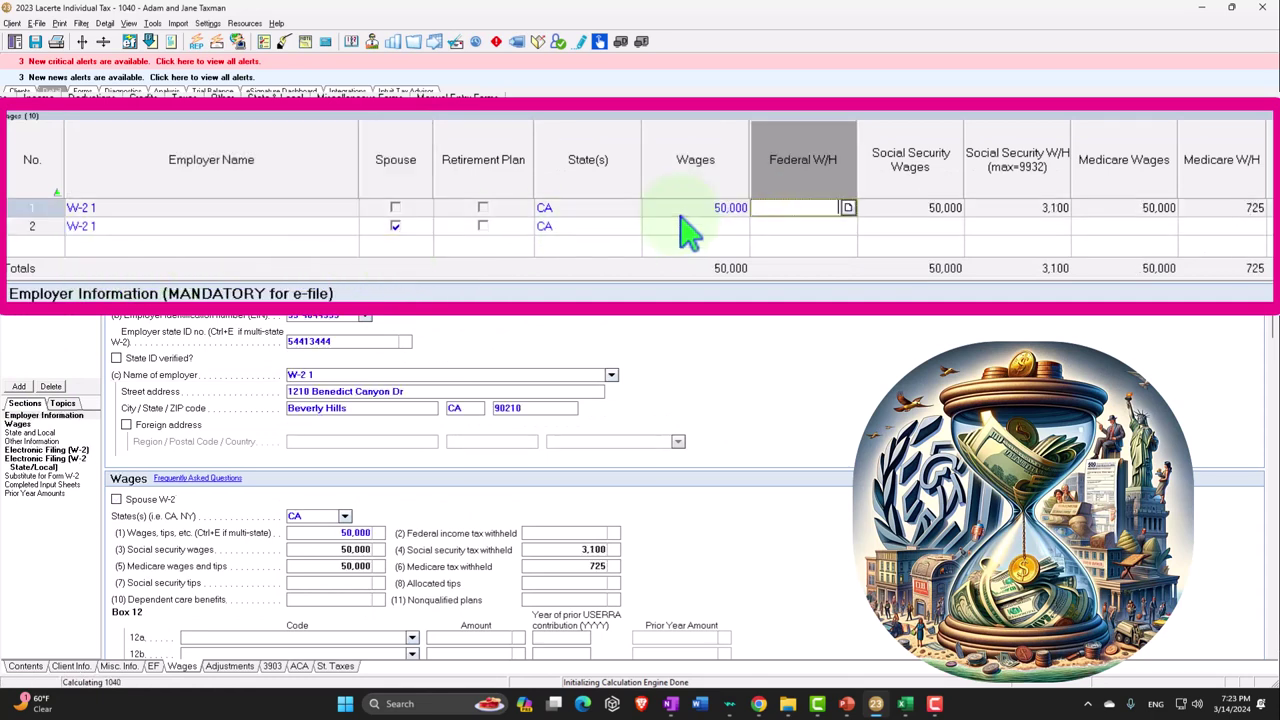
{"action": "left_click", "coordinate": [700, 228]}
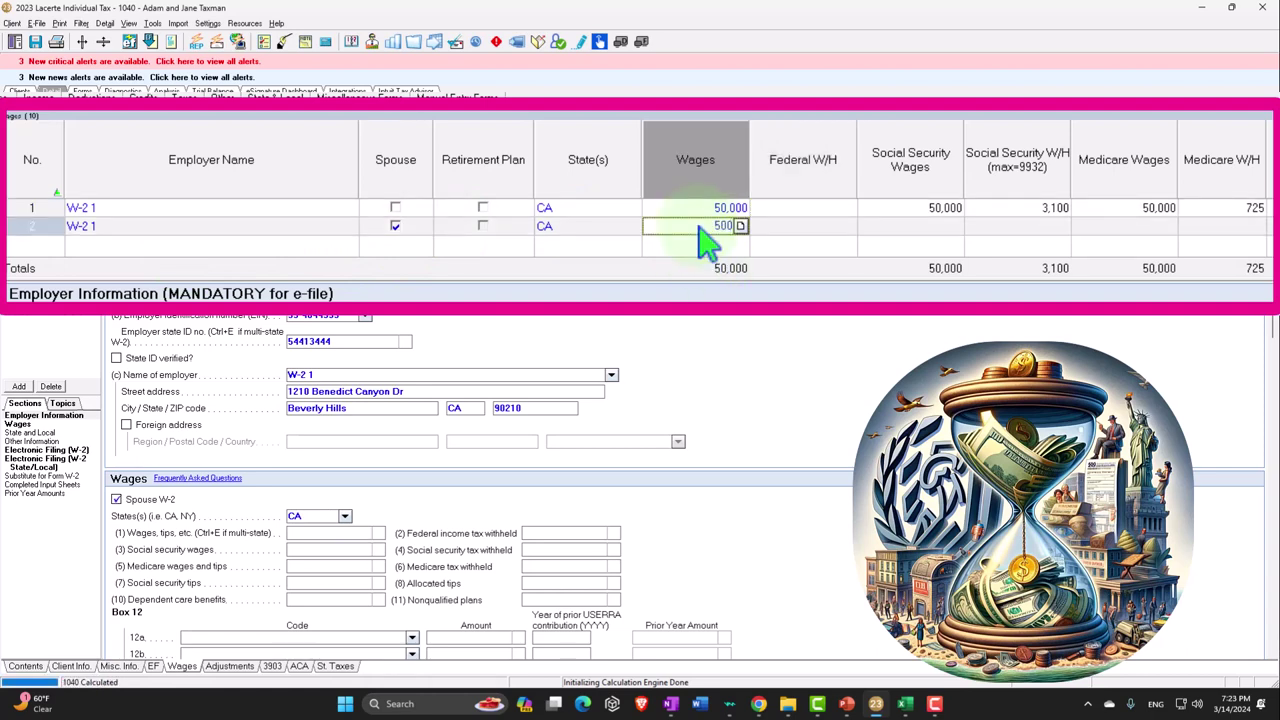
{"action": "key", "text": "Return"}
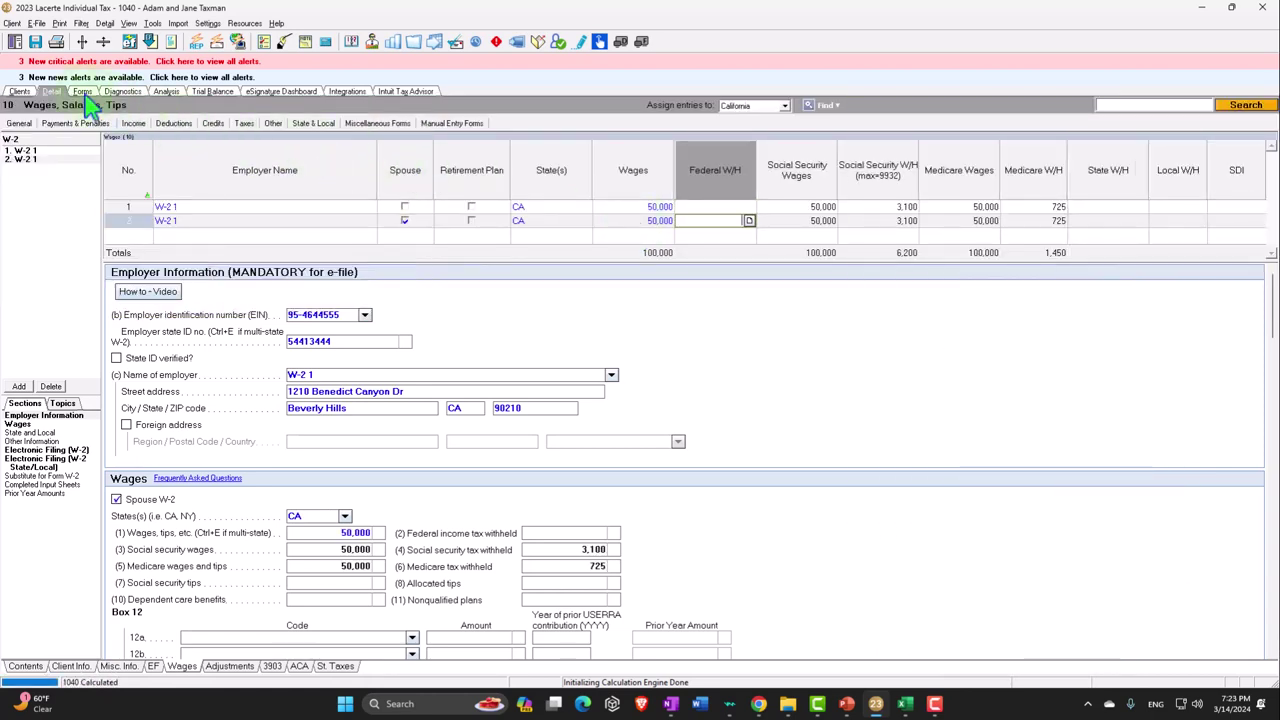
Check the Student Loan Interest Deduction Worksheet from Schedule 1 line 21 with wages split between the spouses.
{"action": "left_click", "coordinate": [83, 92]}
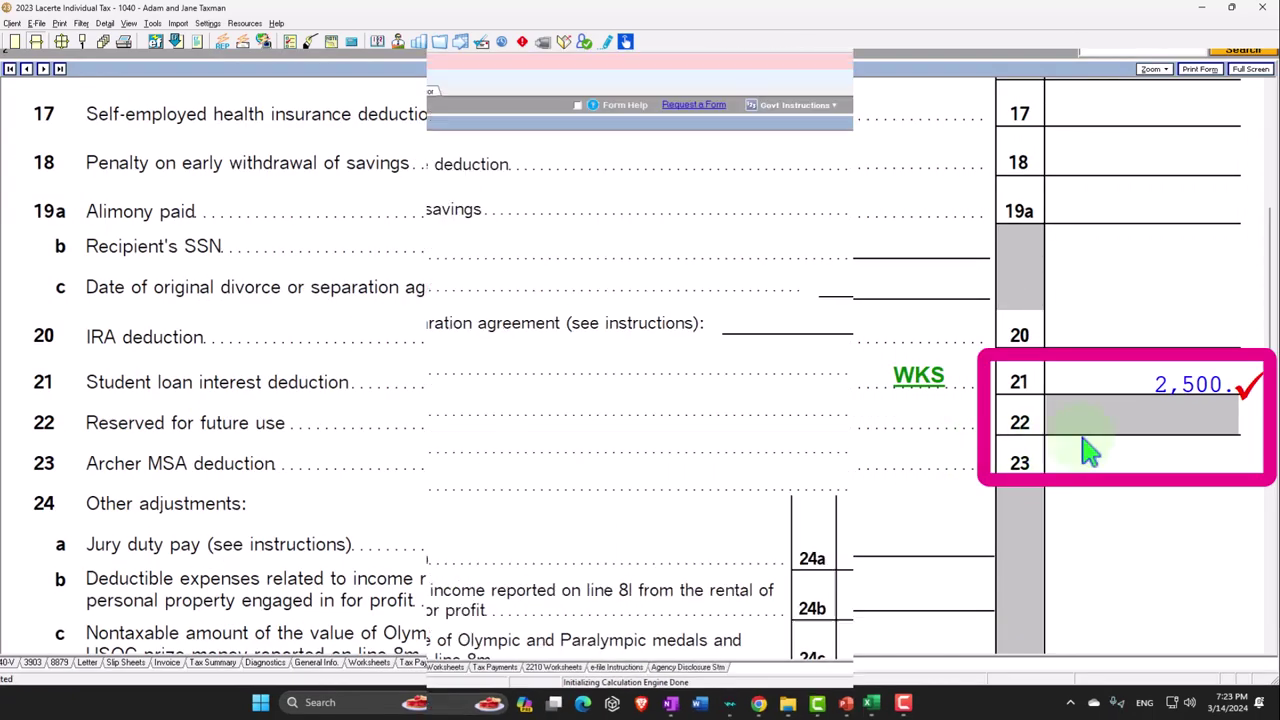
{"action": "left_click", "coordinate": [918, 376]}
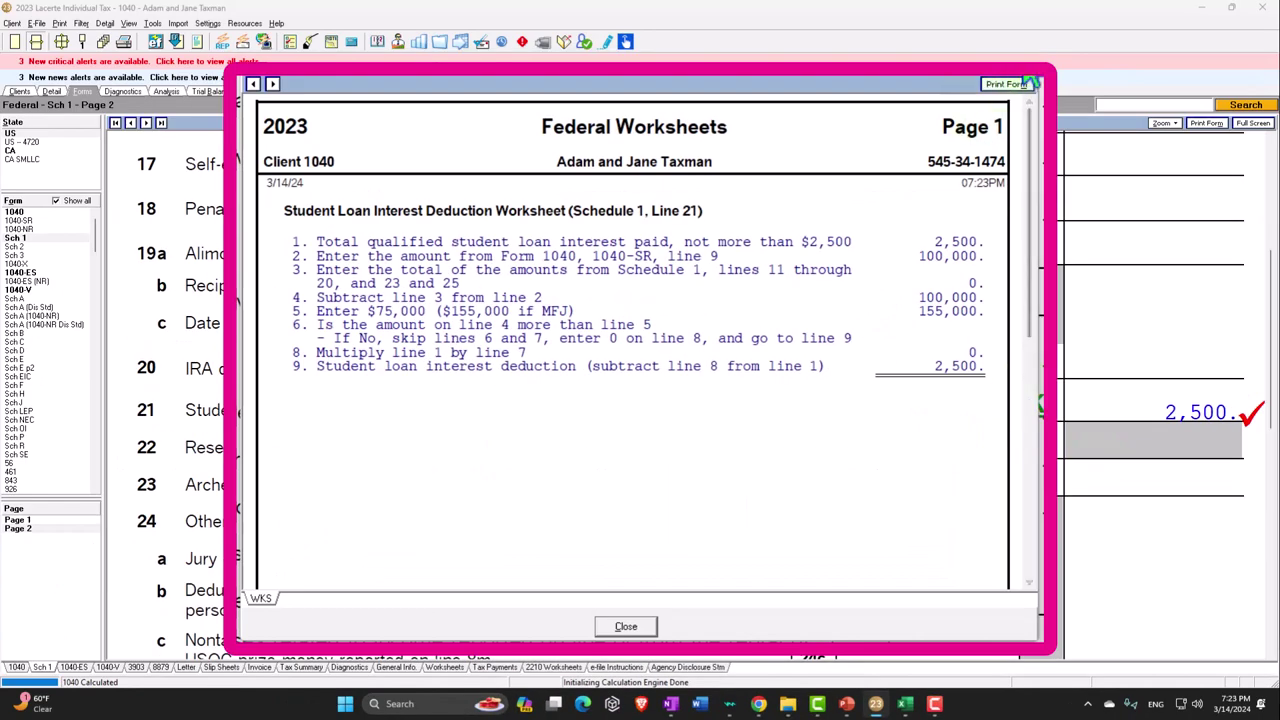
{"action": "left_click", "coordinate": [940, 135]}
Set the spouse's W-2 wages to 100,000 and view the student loan interest deduction on Schedule 1.
{"action": "left_click", "coordinate": [55, 93]}
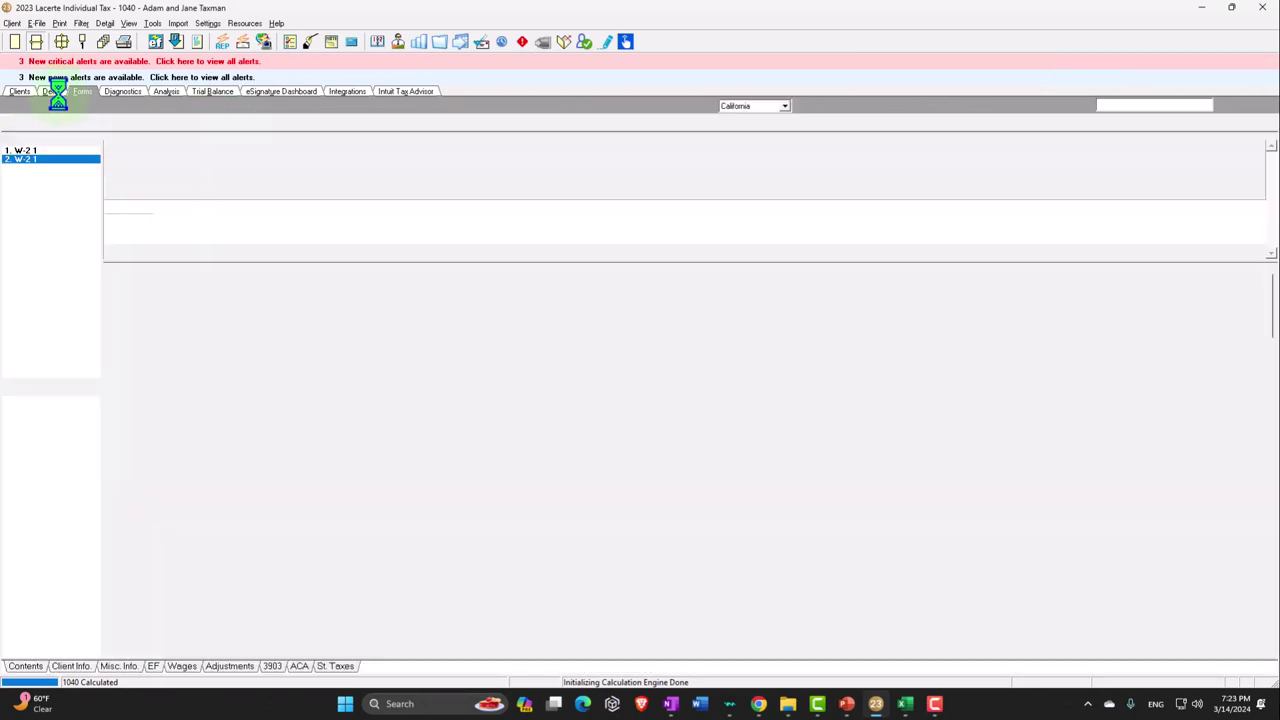
{"action": "left_click", "coordinate": [720, 236]}
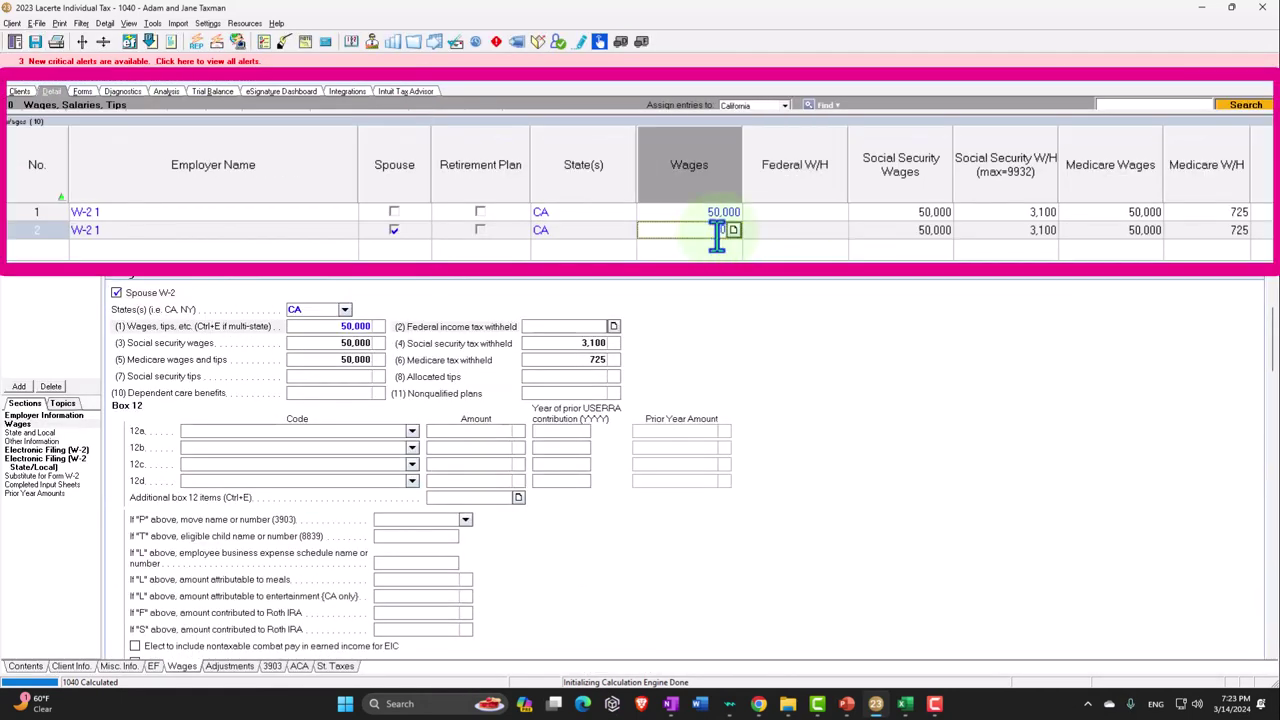
{"action": "type", "text": "100,000"}
{"action": "key", "text": "Tab"}
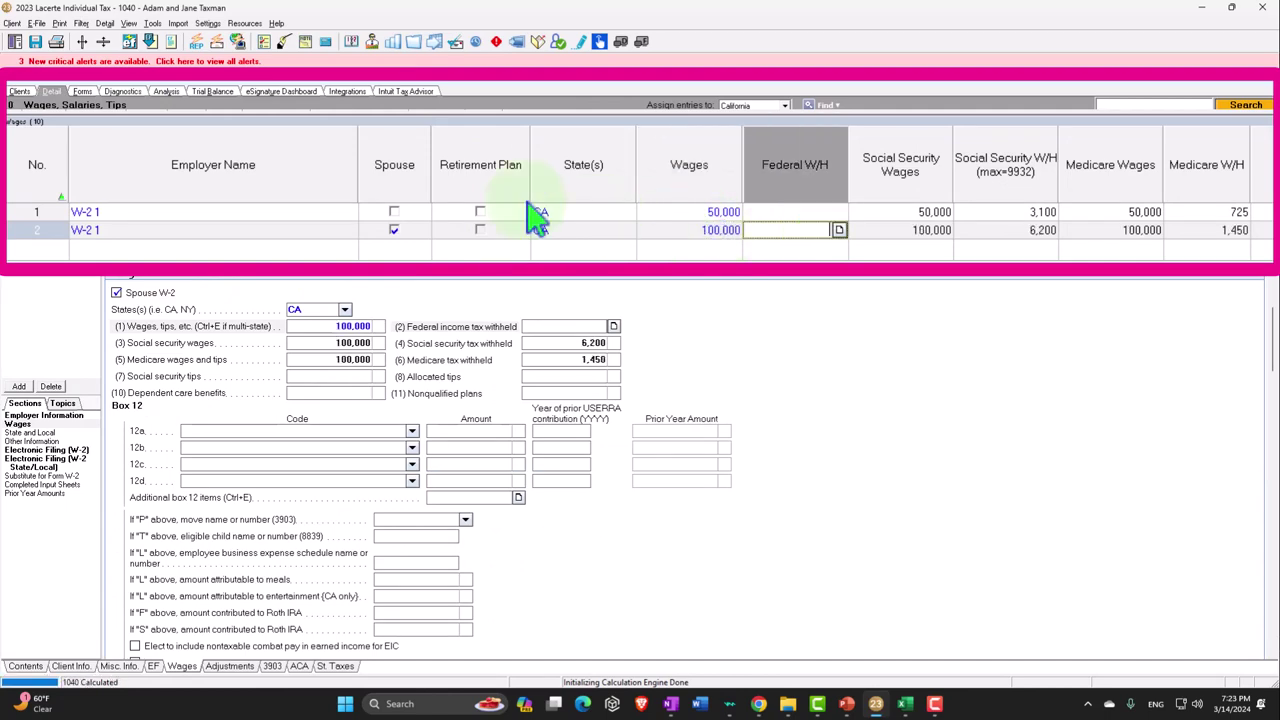
{"action": "left_click", "coordinate": [82, 91]}
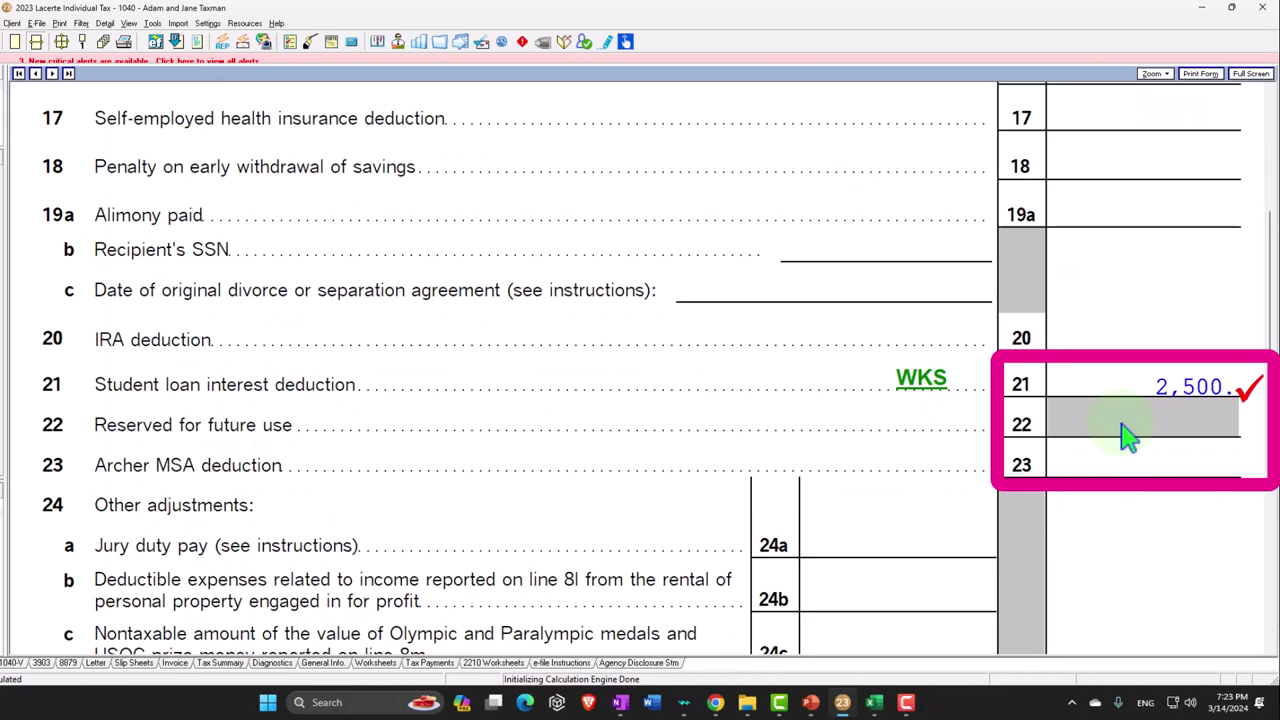
Set the spouse's W-2 wages to 110,000 and check the student loan interest deduction on Schedule 1 line 21.
{"action": "left_click", "coordinate": [52, 91]}
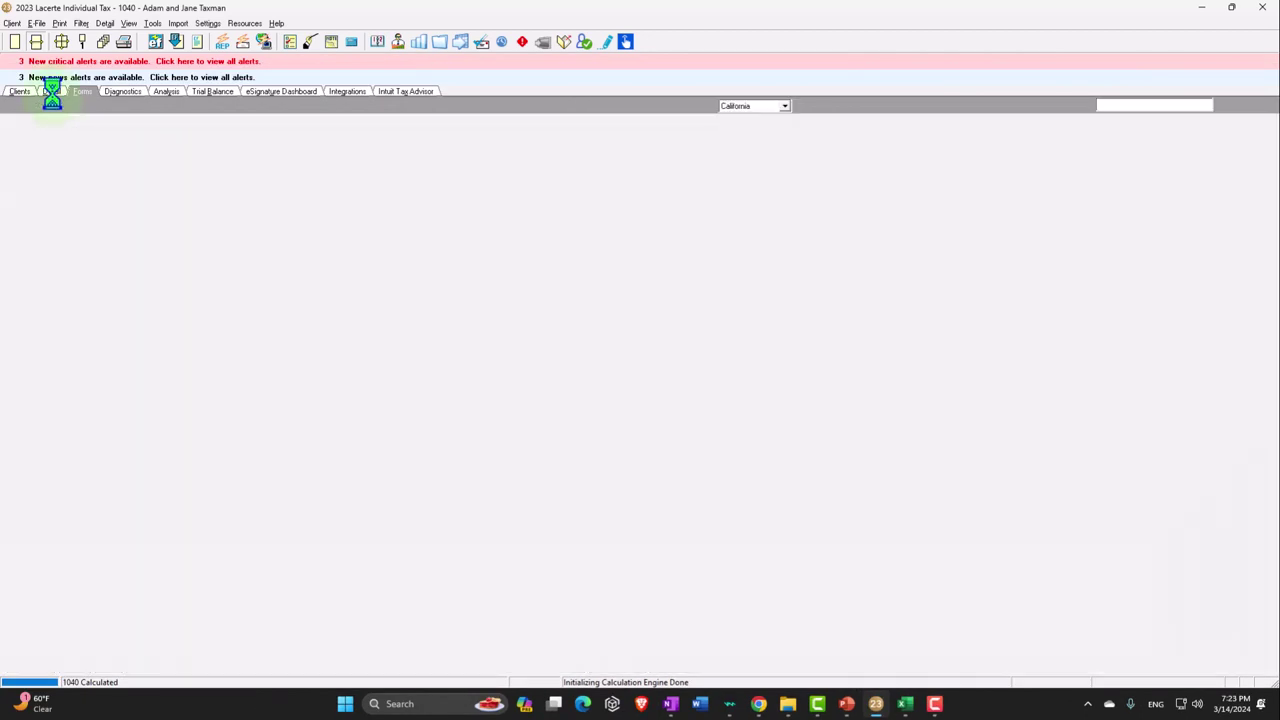
{"action": "left_click", "coordinate": [664, 228]}
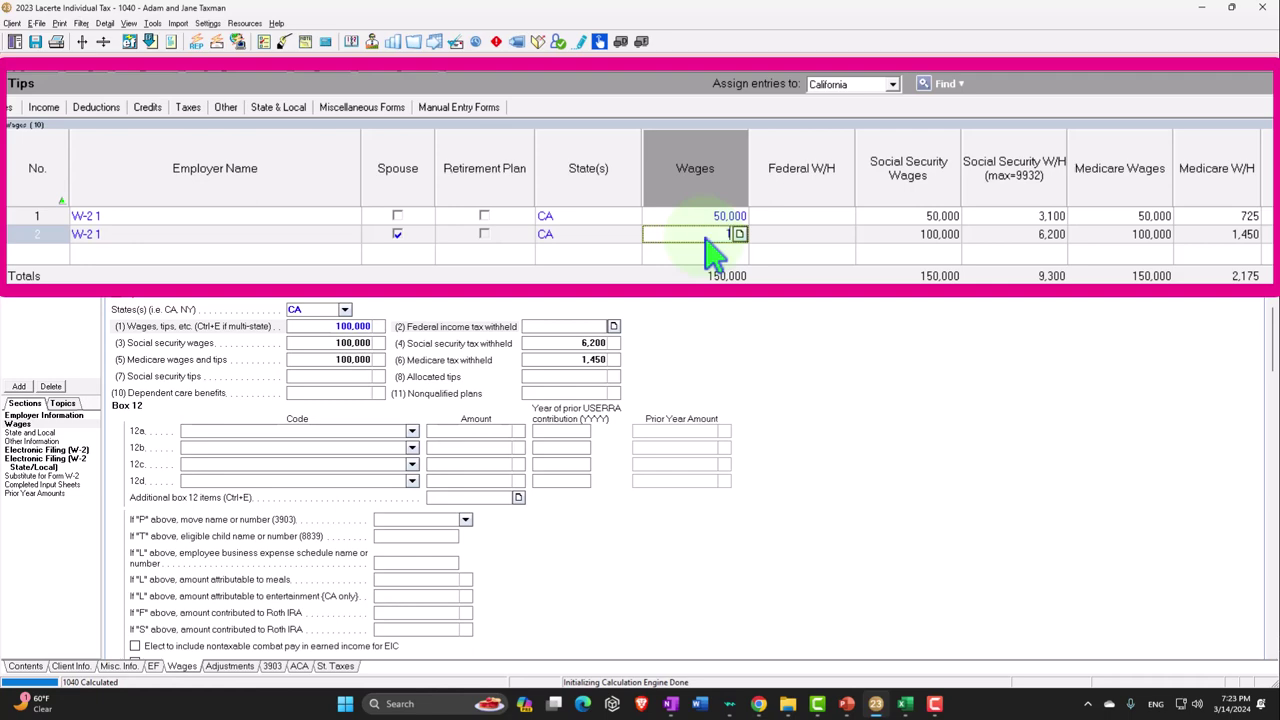
{"action": "type", "text": "110,000"}
{"action": "key", "text": "Tab"}
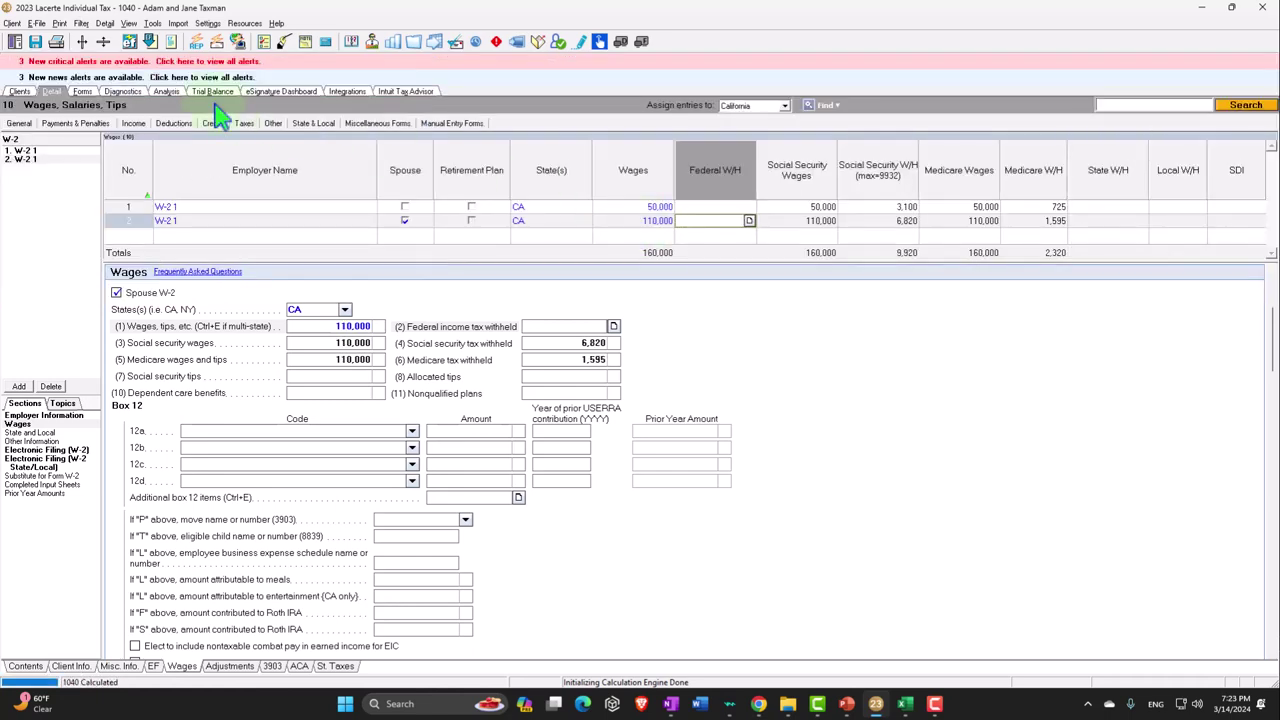
{"action": "left_click", "coordinate": [84, 92]}
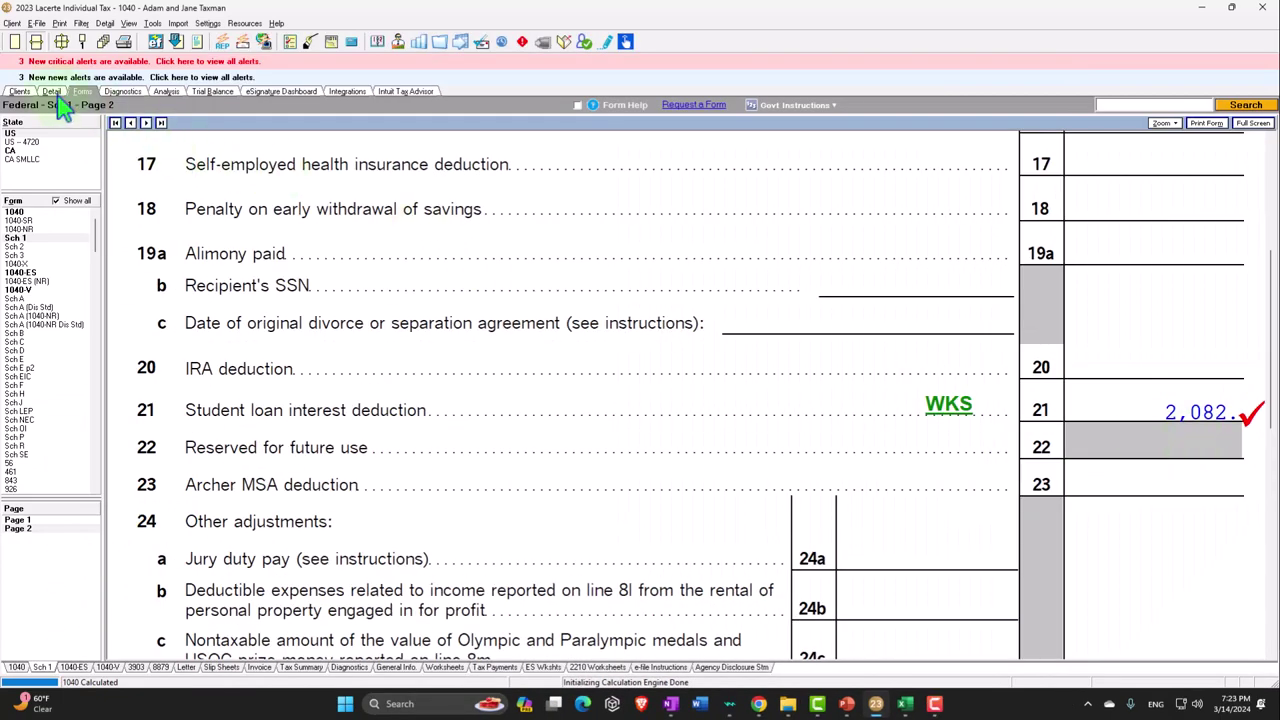
Set the spouse's W-2 wages to 150,000 and examine the Student Loan Interest Deduction Worksheet behind Schedule 1 line 21.
{"action": "left_click", "coordinate": [51, 91]}
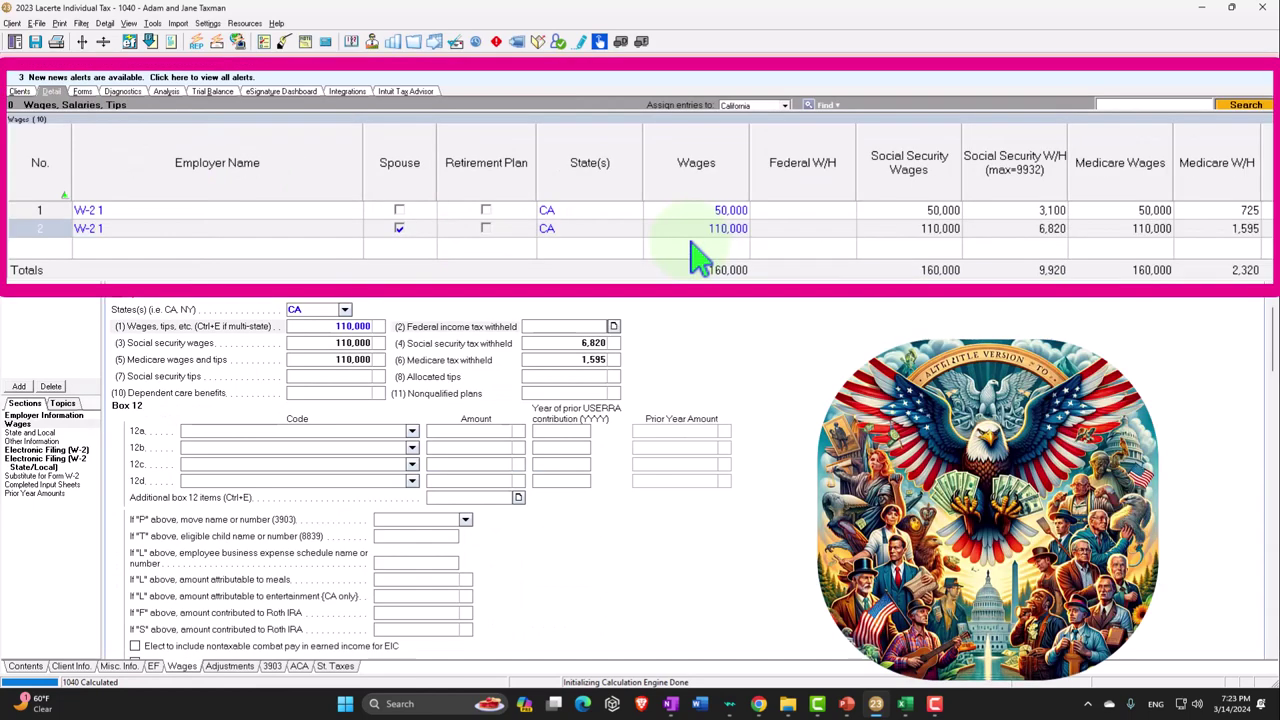
{"action": "left_click", "coordinate": [692, 240]}
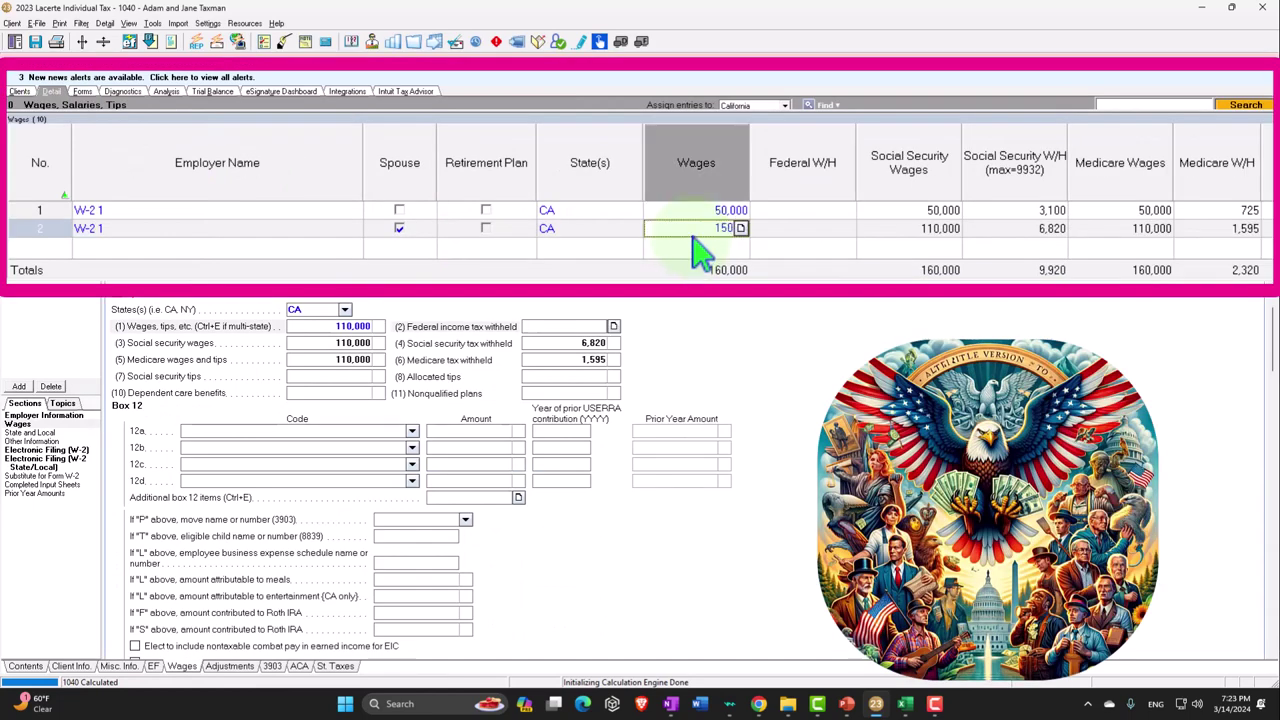
{"action": "key", "text": "Tab"}
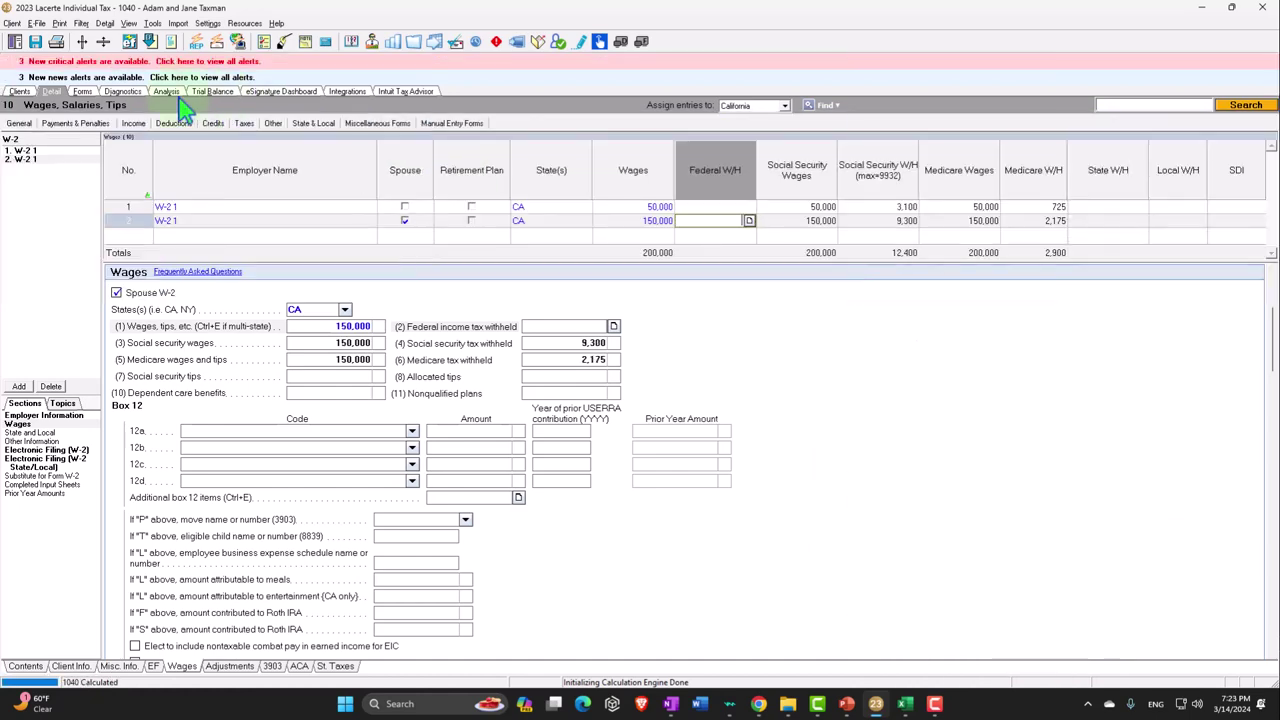
{"action": "key", "text": "ctrl+shift+f"}
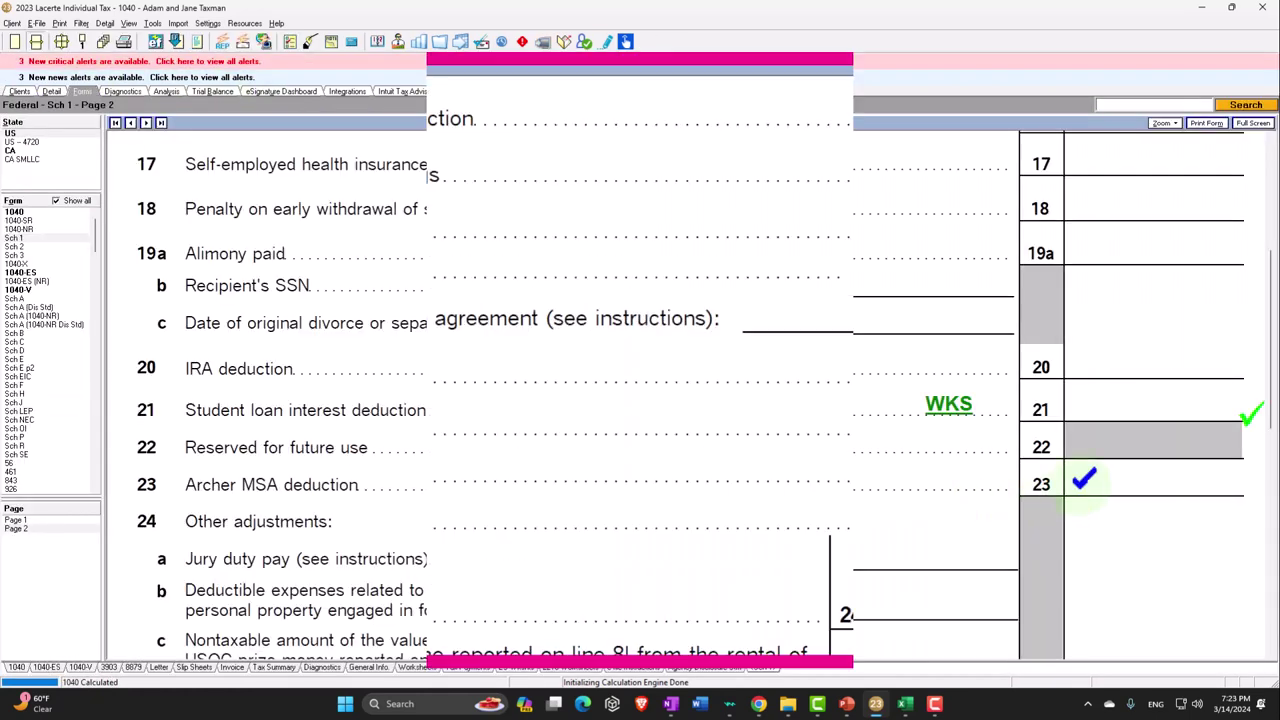
{"action": "left_click", "coordinate": [1018, 422]}
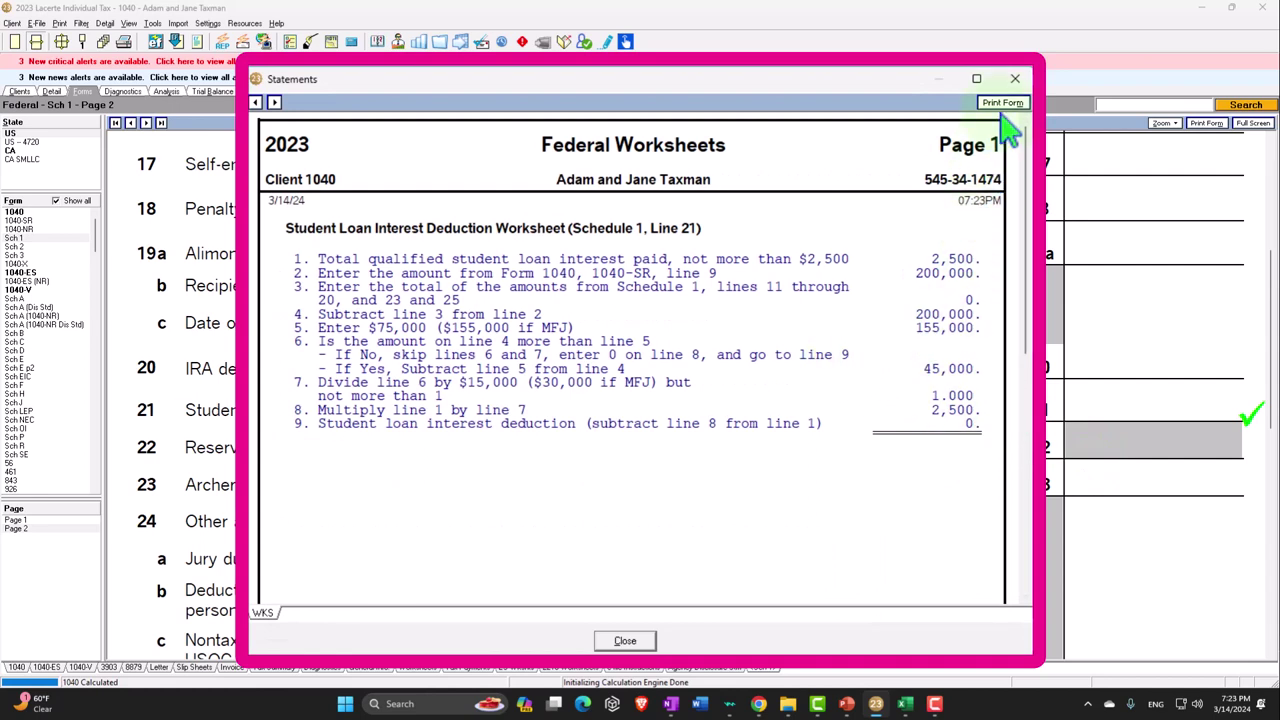
{"action": "left_click", "coordinate": [1015, 78]}
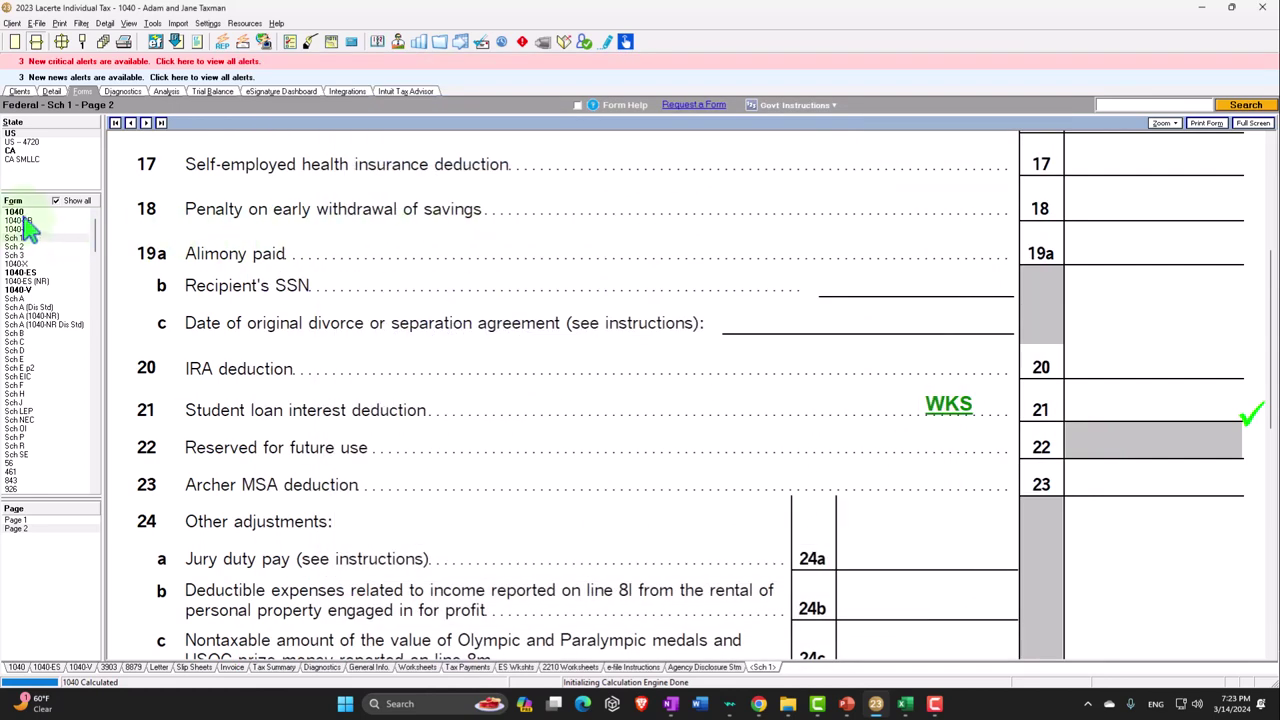
Set the spouse's W-2 wages back to 110,000 and recheck the student loan interest deduction on Schedule 1 line 21.
{"action": "left_click", "coordinate": [52, 94]}
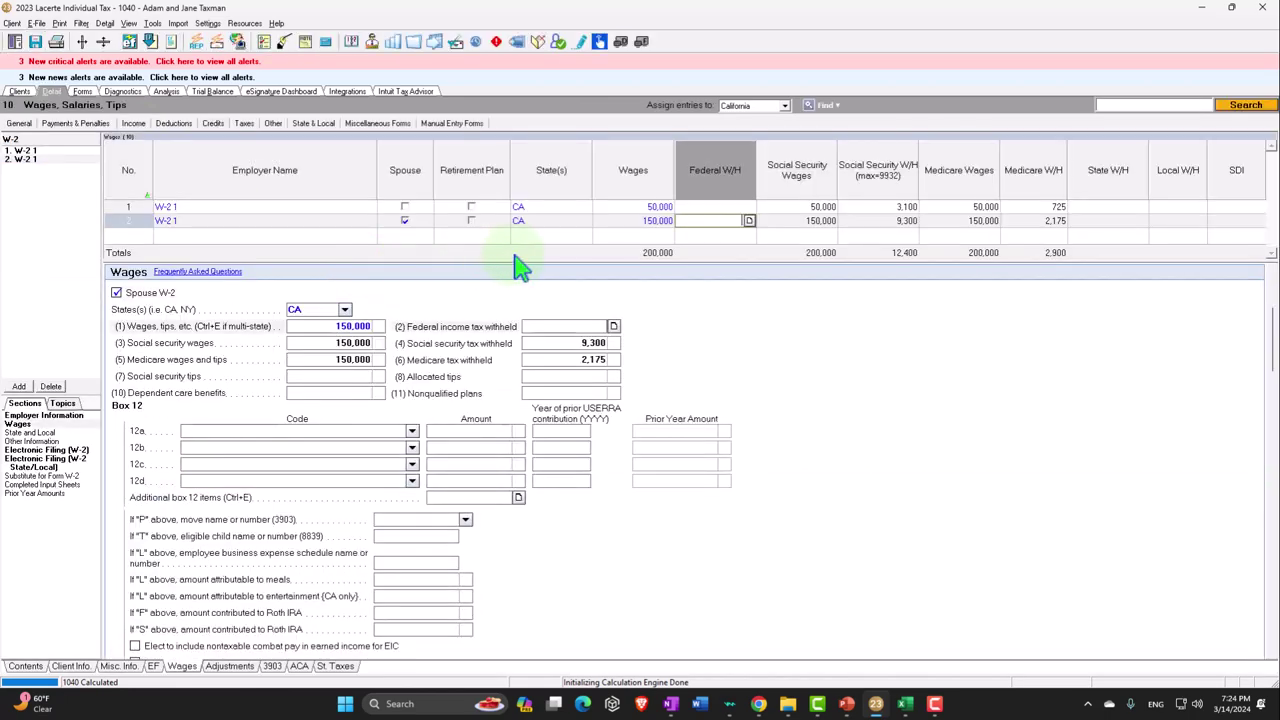
{"action": "left_click", "coordinate": [682, 236]}
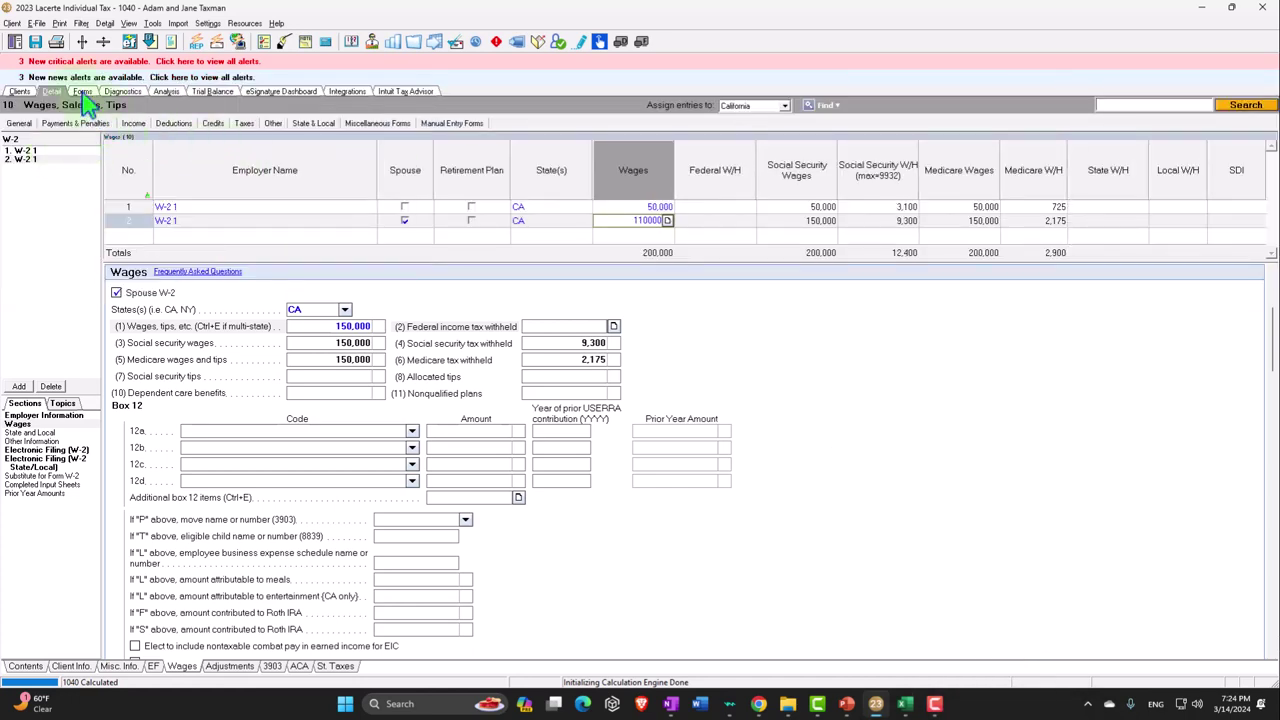
{"action": "left_click", "coordinate": [82, 93]}
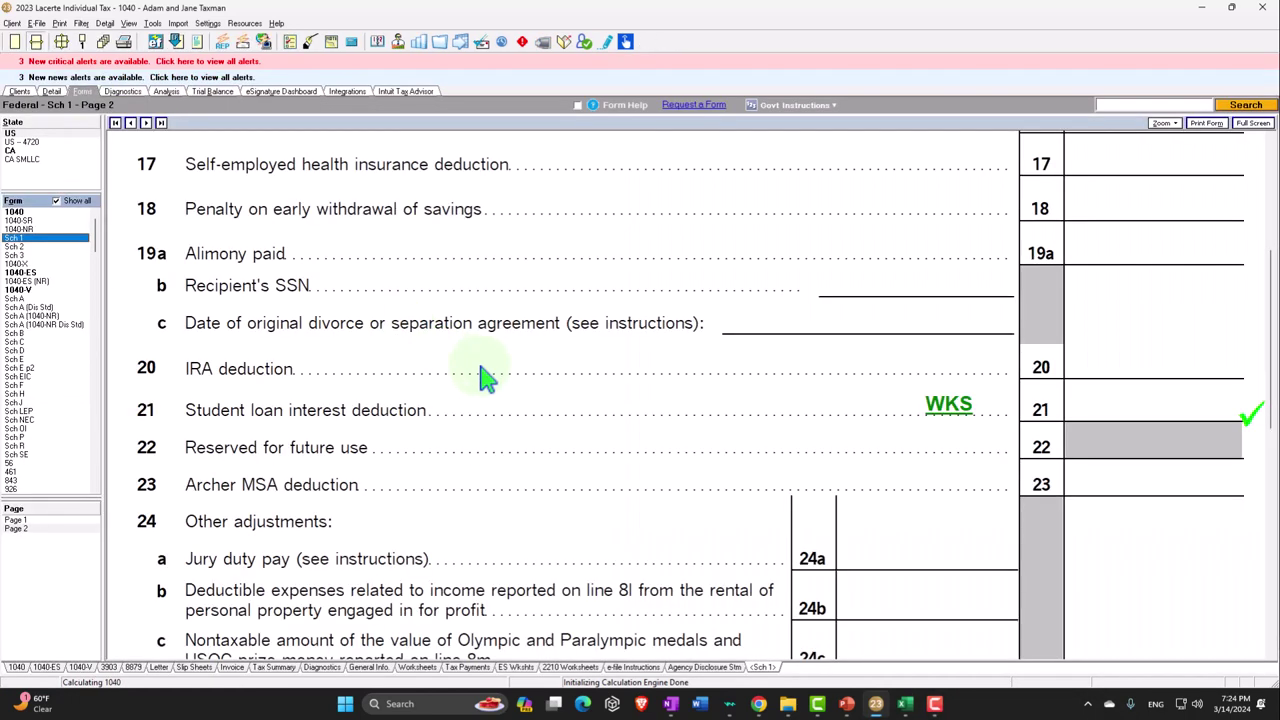
{"action": "left_click", "coordinate": [52, 92]}
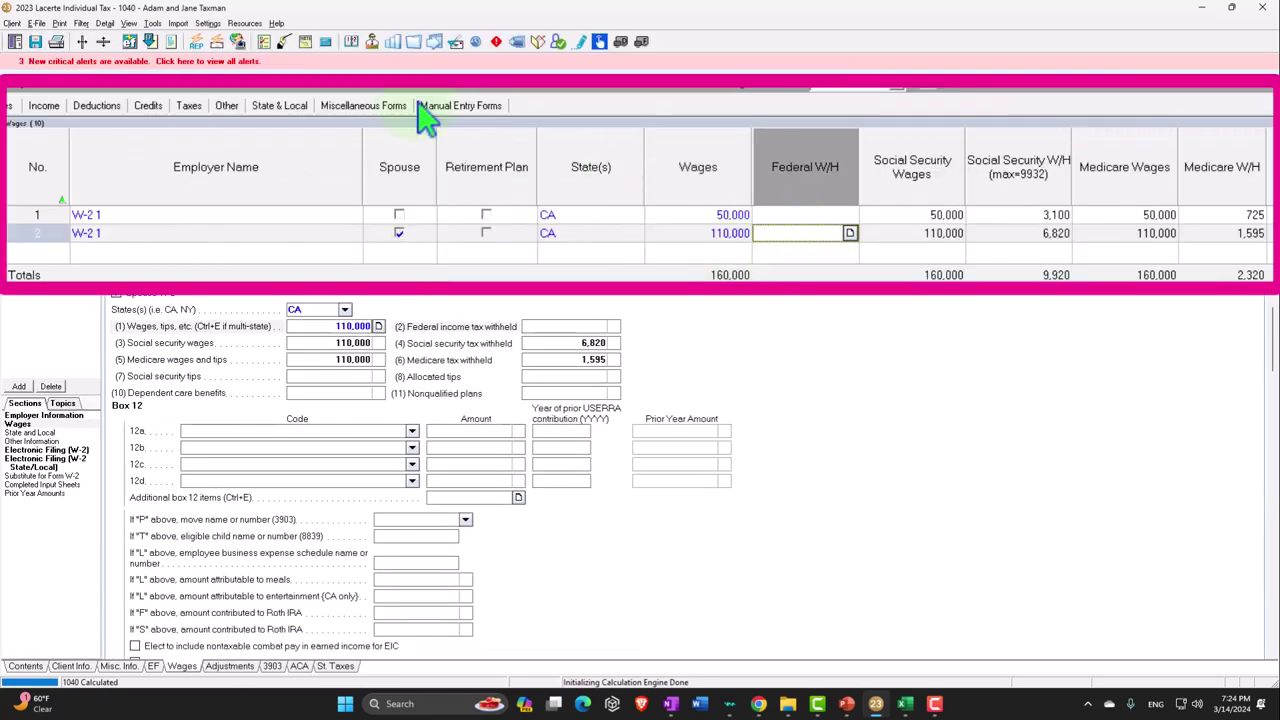
{"action": "left_click", "coordinate": [82, 92]}
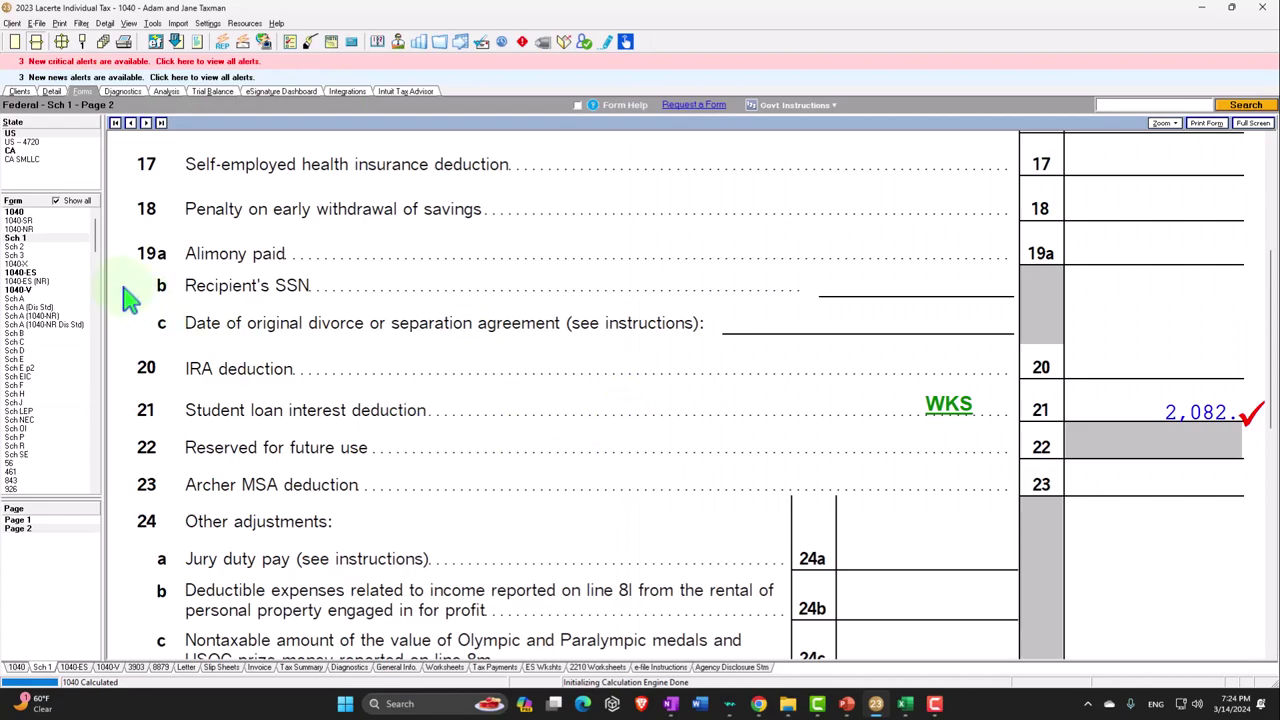
Review Form 1040 page 1 from the W-2 wages on line 1a through the line 10 adjustments and line 15 taxable income.
{"action": "left_click", "coordinate": [24, 214]}
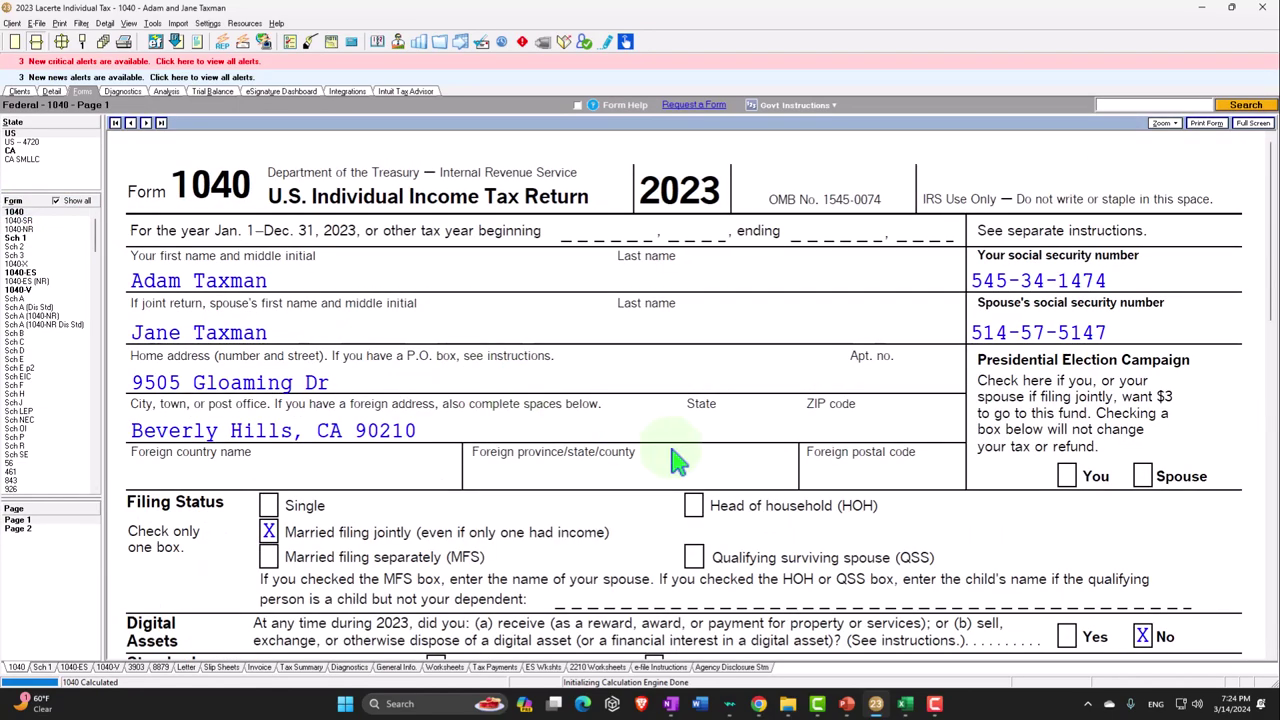
{"action": "scroll", "coordinate": [678, 460], "scroll_direction": "down", "scroll_amount": 5}
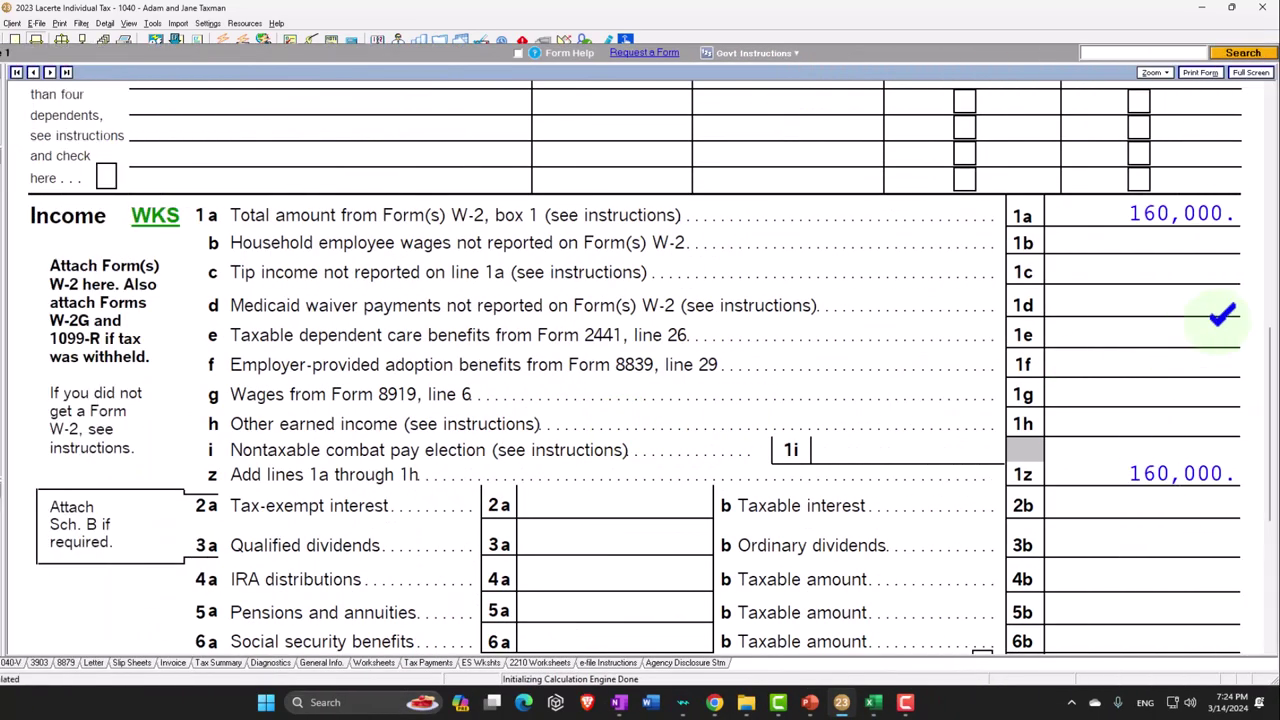
{"action": "scroll", "coordinate": [1072, 200], "scroll_direction": "down", "scroll_amount": 5}
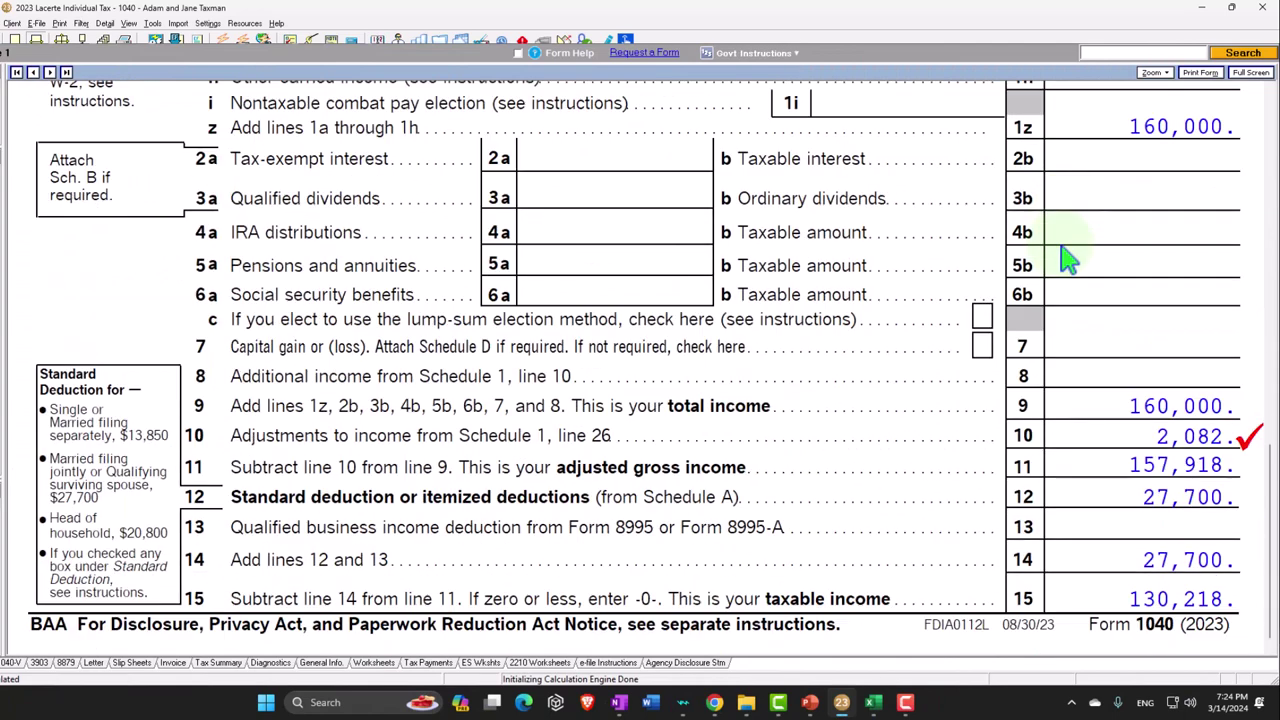